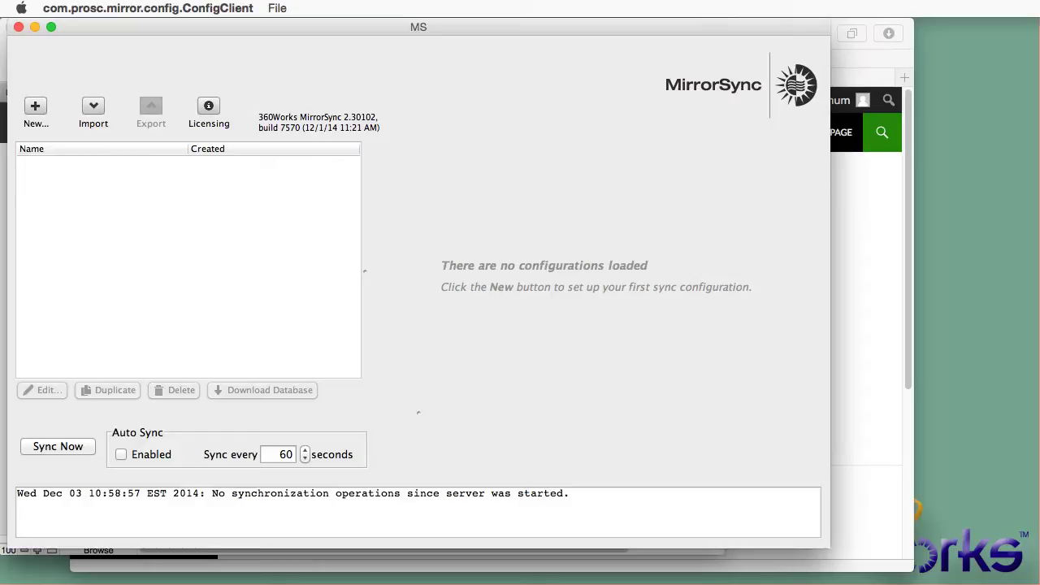
Step: Look through the two posts on the local 360Works WordPress site in Safari
click(886, 307)
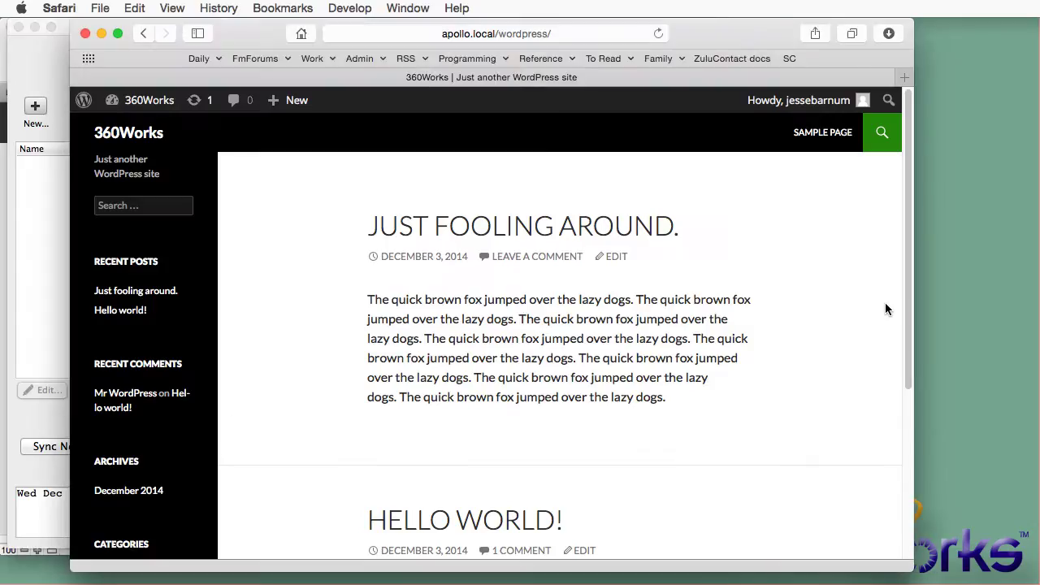
scroll(480, 376, down, 5)
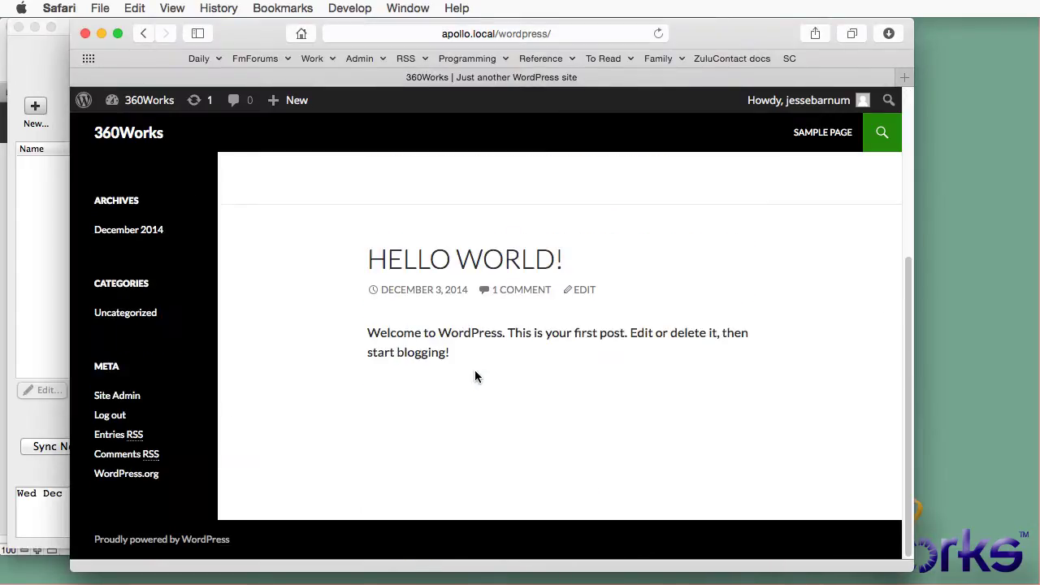
scroll(476, 376, up, 5)
Step: Confirm the Wordpress file's Manage Database shows 0 tables, then move to the MirrorSync client
key(super+Tab)
key(super+Tab)
key(super+Tab)
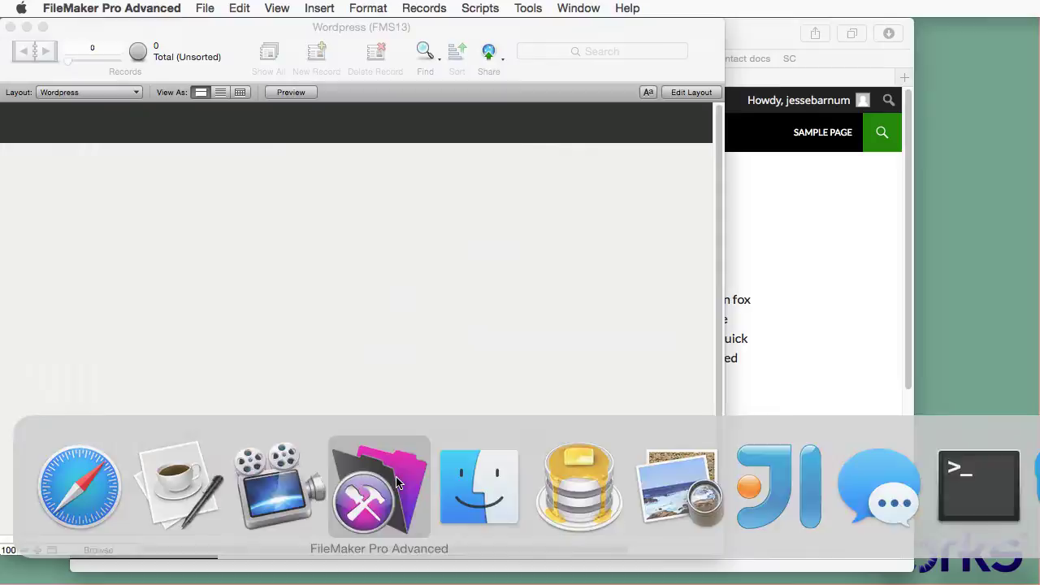
click(204, 8)
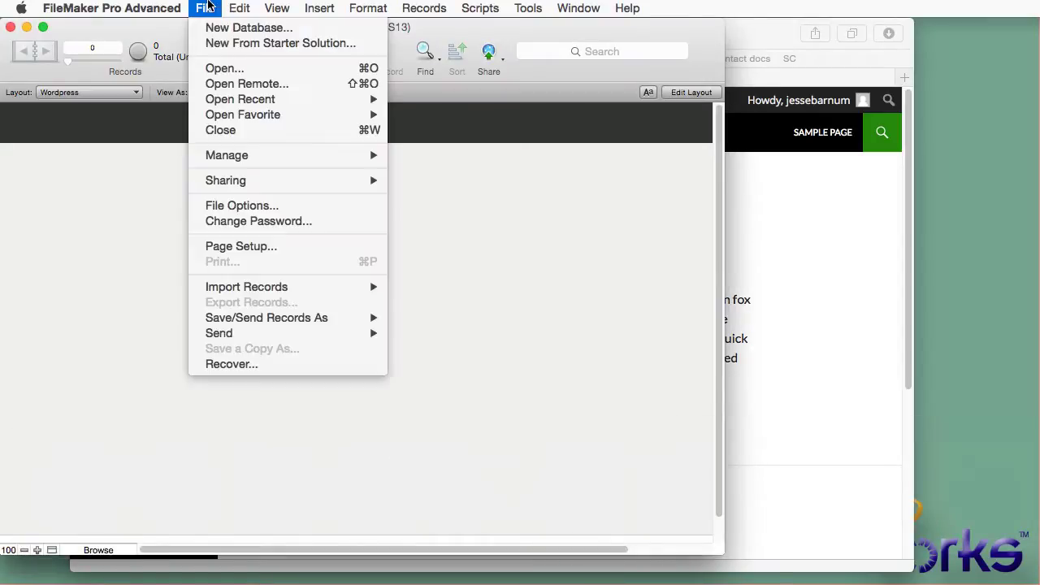
mouse_move(269, 155)
click(473, 161)
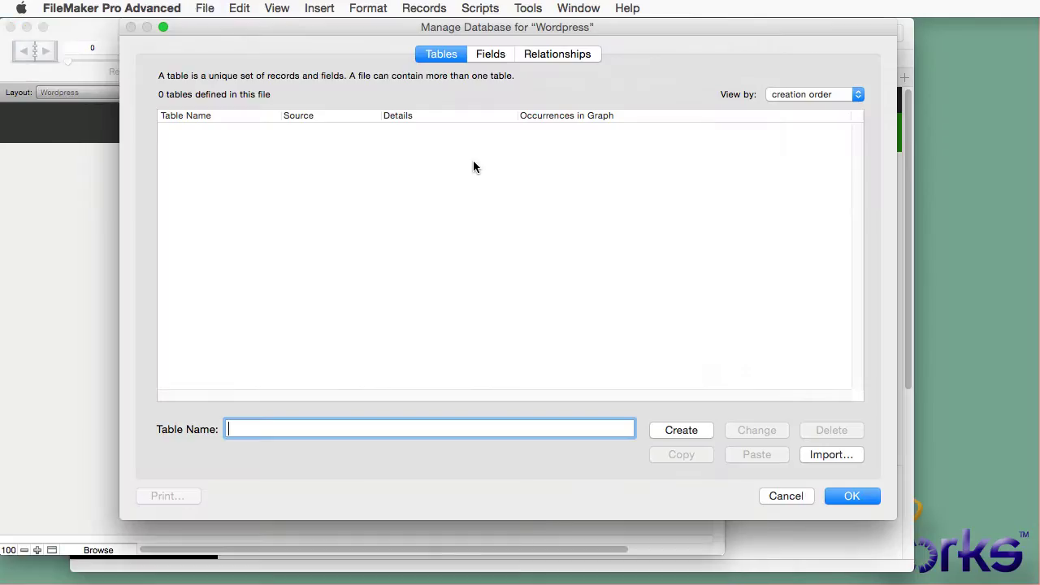
click(851, 496)
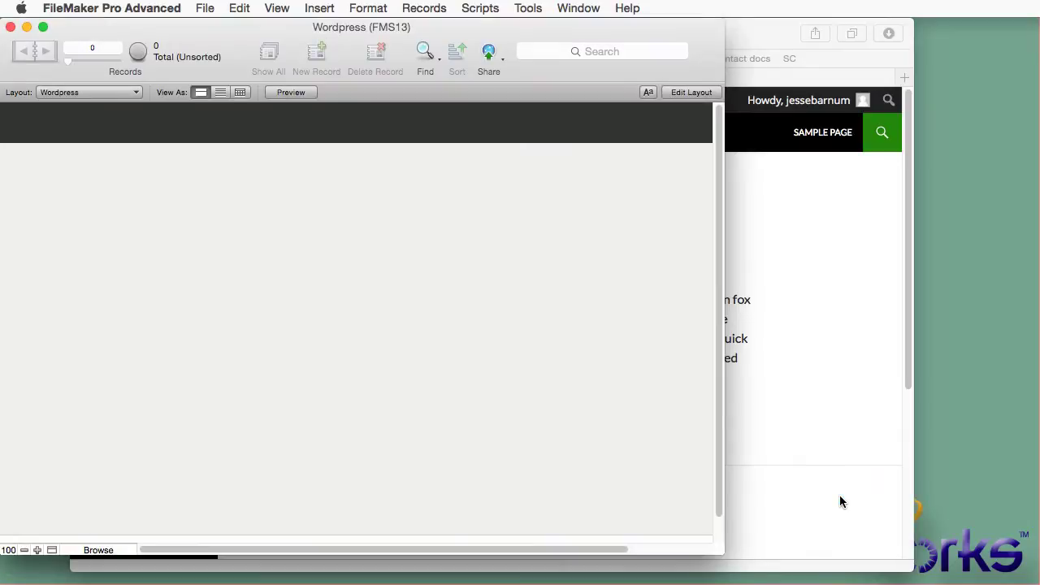
click(779, 443)
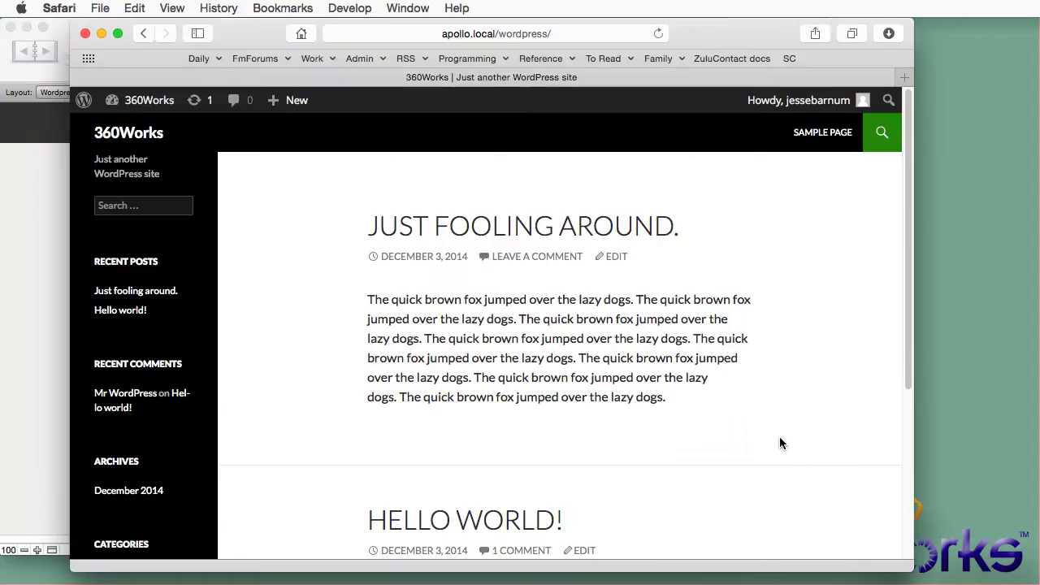
key(super+Tab)
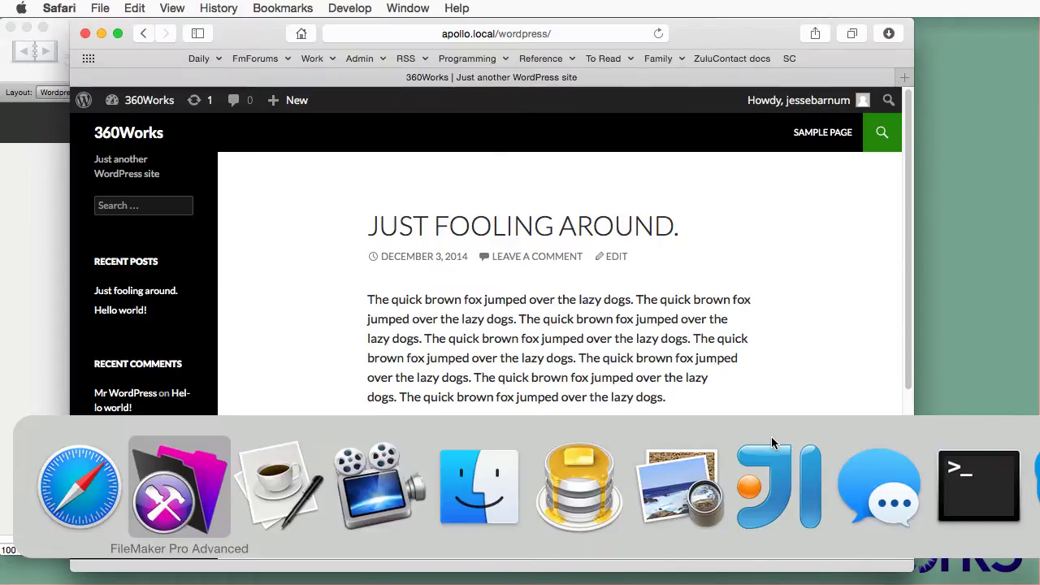
Step: Start a new sync configuration in an enlarged window with MySQL as the hub type
click(39, 107)
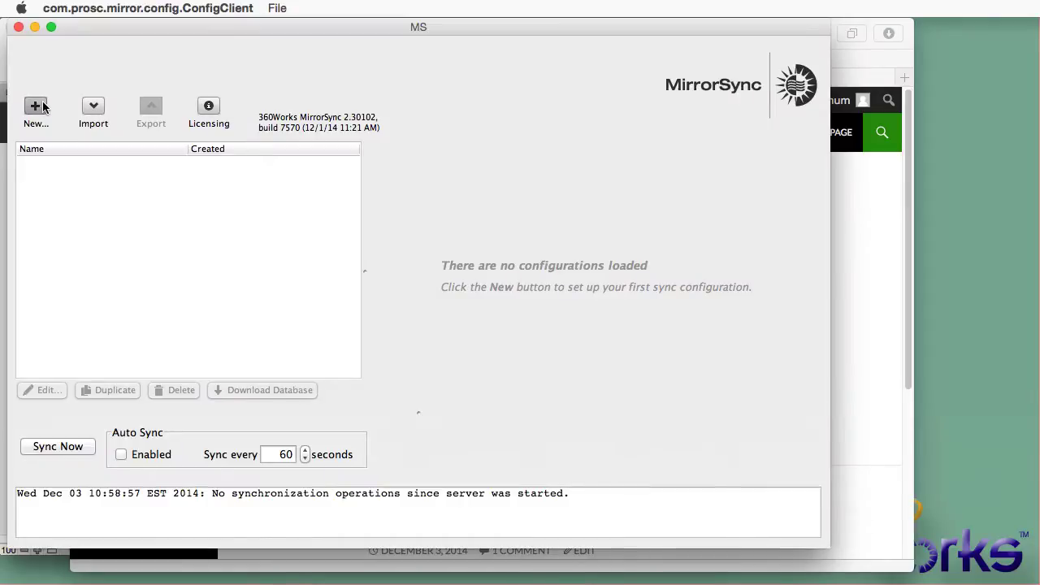
double_click(326, 166)
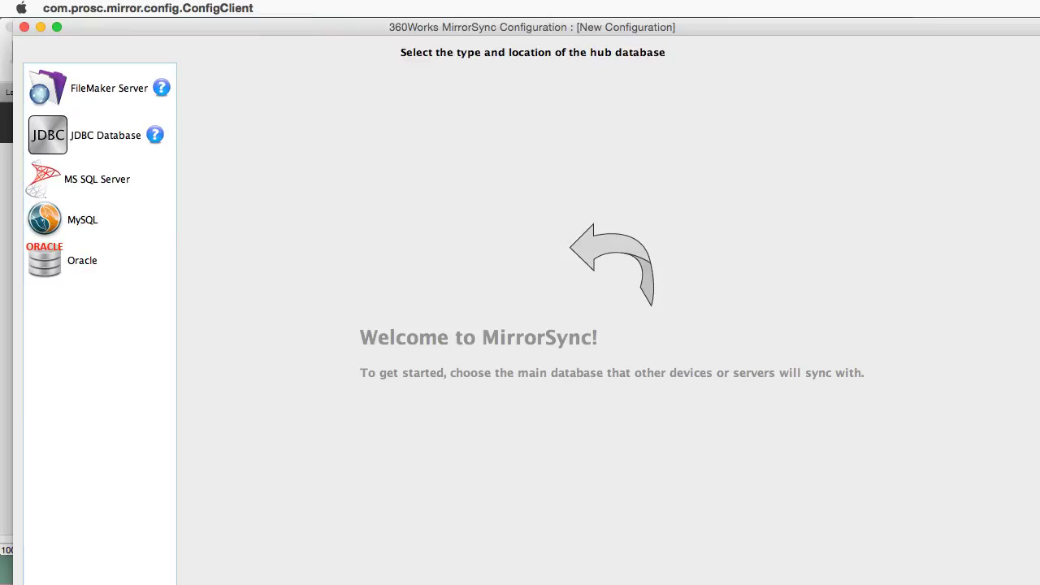
drag(837, 531, 1001, 567)
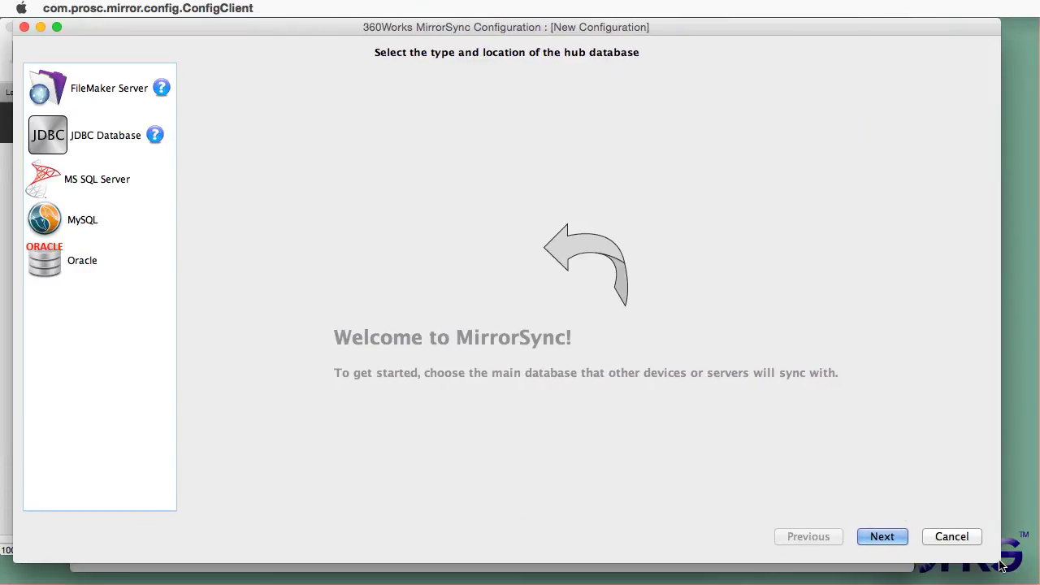
click(108, 213)
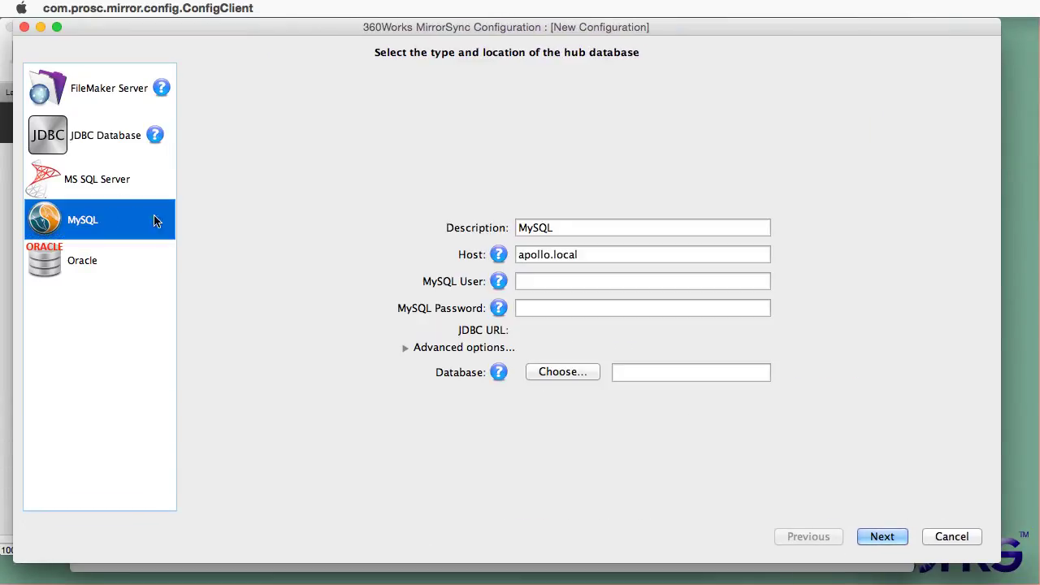
Step: Connect to host 127.0.0.1 as user wordpress with its password and choose the wordpress database
double_click(583, 254)
text(127)
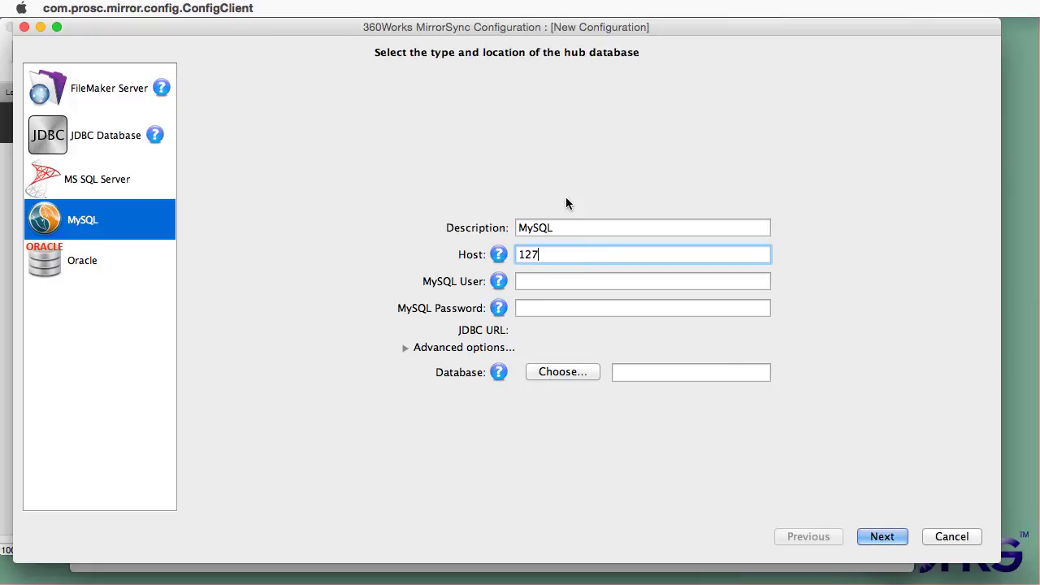
text(.0.0.1)
key(Tab)
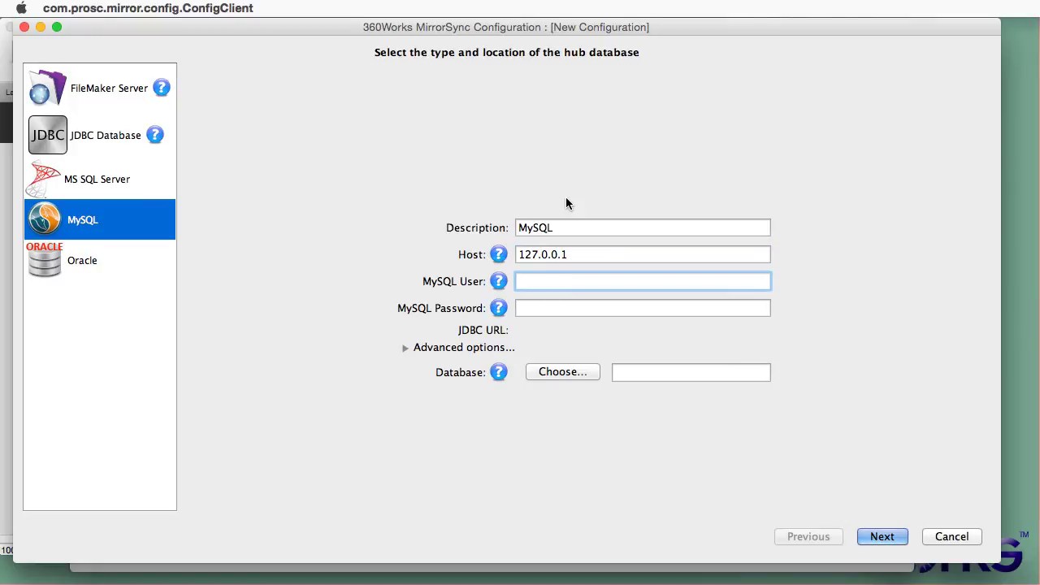
text(wordpress)
key(Tab)
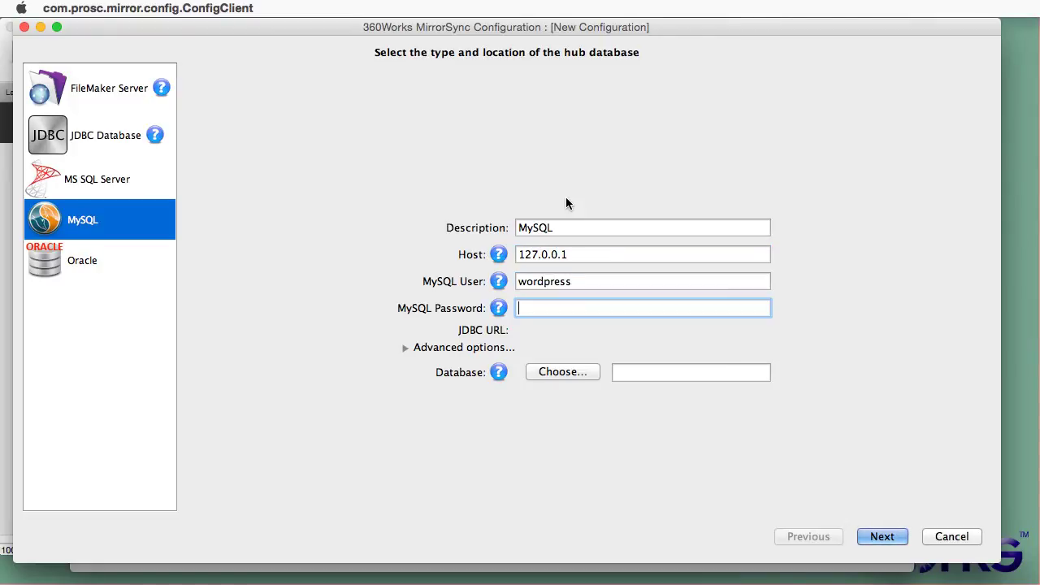
text(******)
click(563, 374)
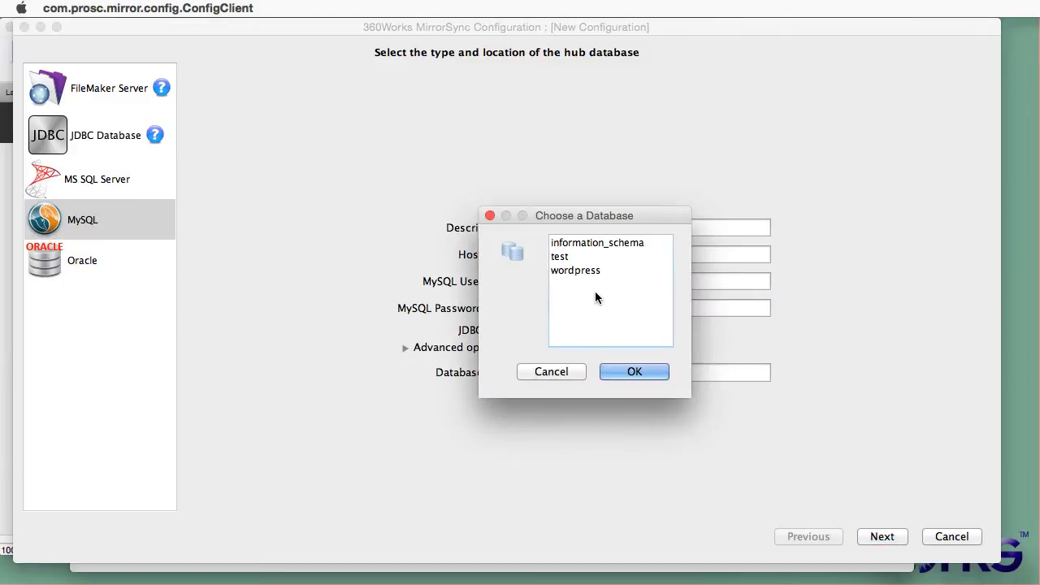
click(599, 270)
click(627, 371)
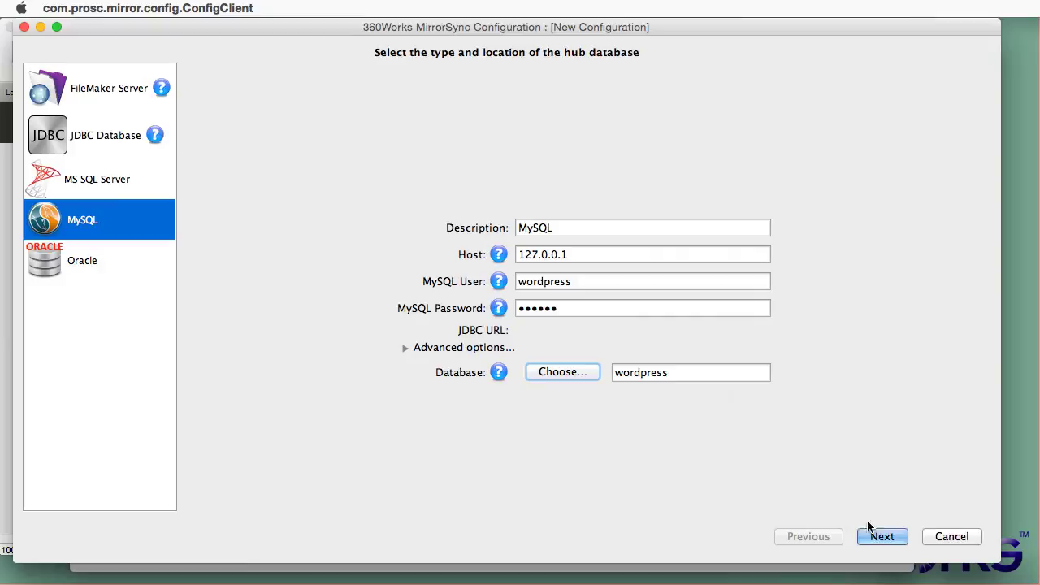
Step: Set the spoke to FileMaker Server at fms13.360works.com with the admin user and password
click(878, 538)
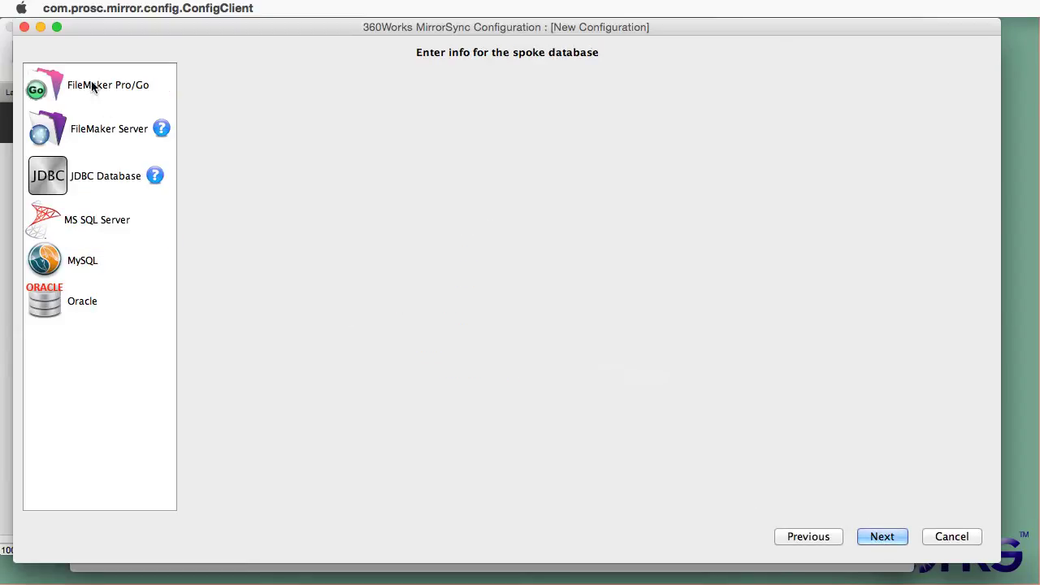
click(71, 128)
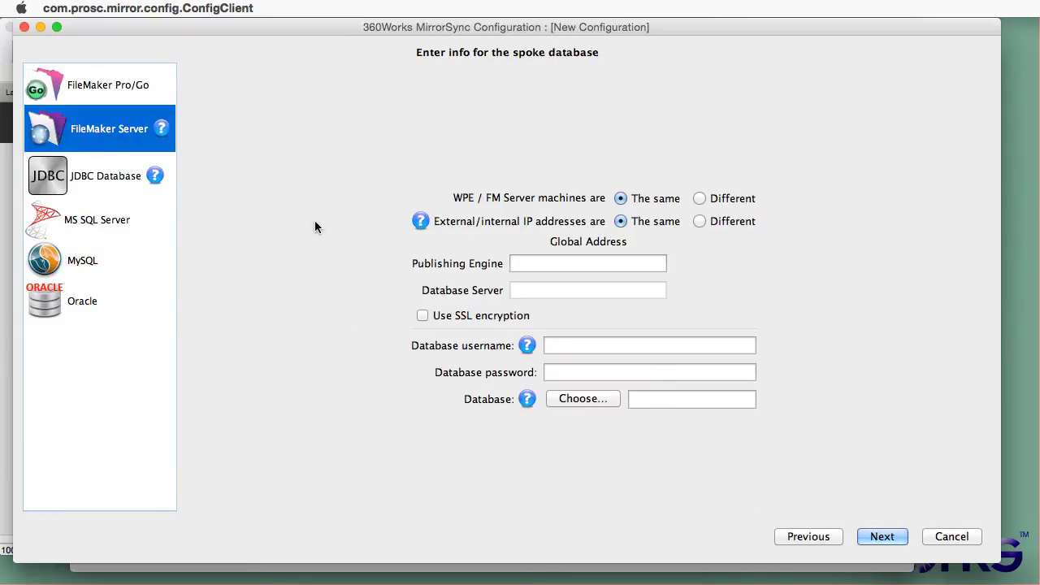
click(580, 259)
text(fms13)
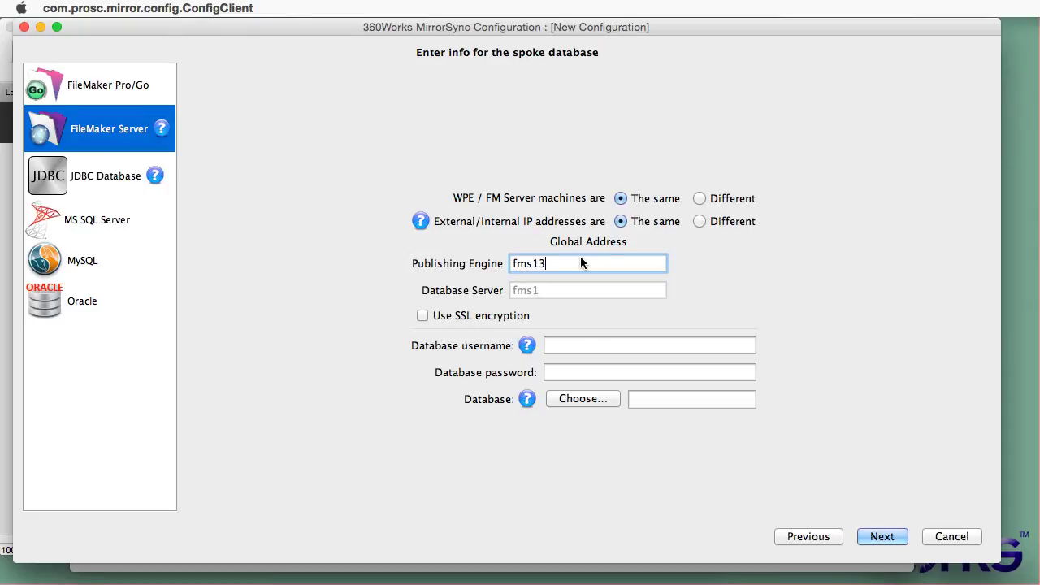
text(.360works.com)
click(578, 352)
text(admin)
key(Tab)
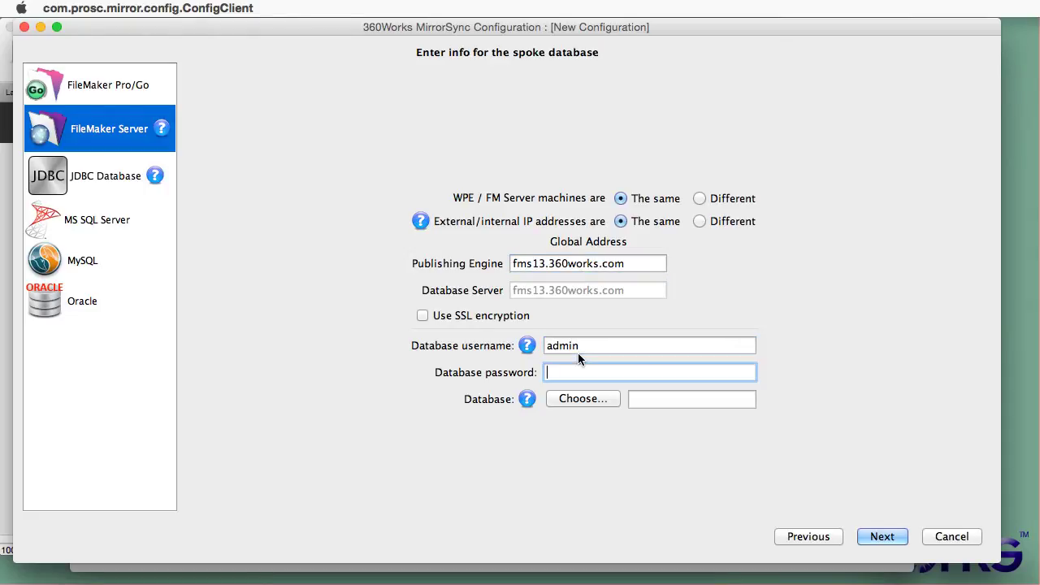
text(*********)
Step: Look for Wordpress in the server's database list and learn it needs the fmxml extended privilege
click(578, 399)
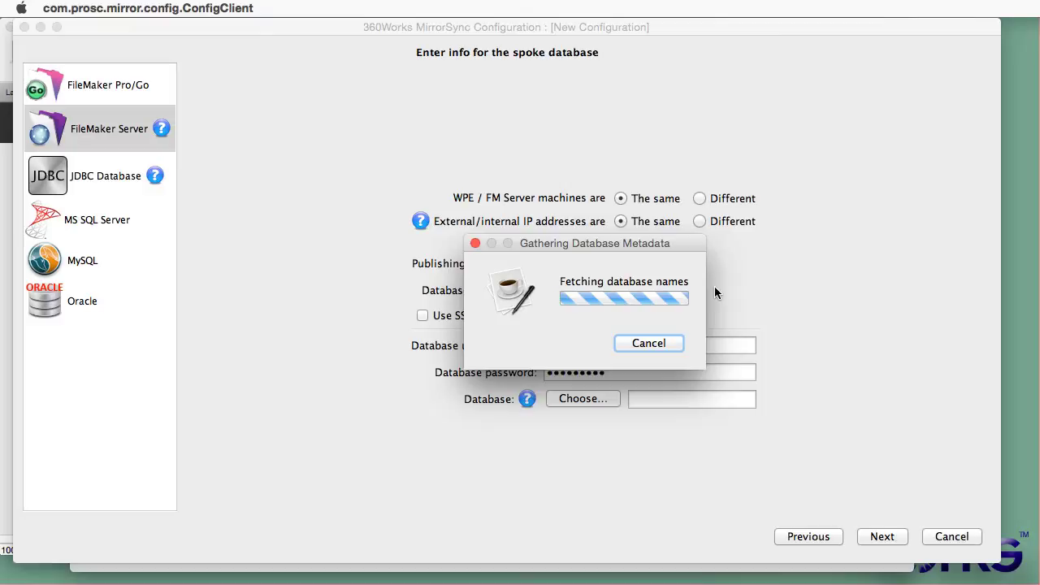
drag(698, 234, 702, 340)
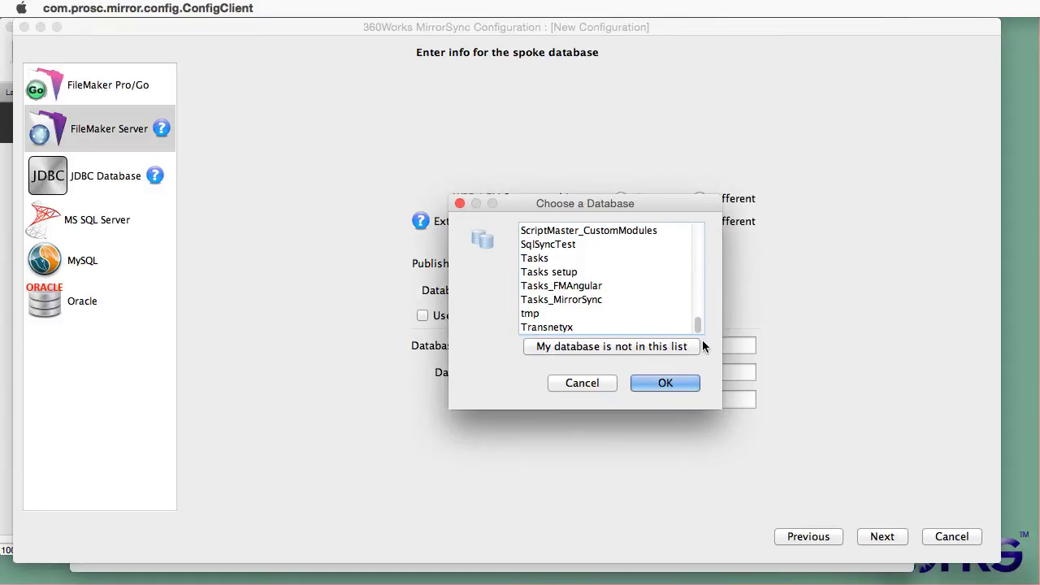
click(567, 345)
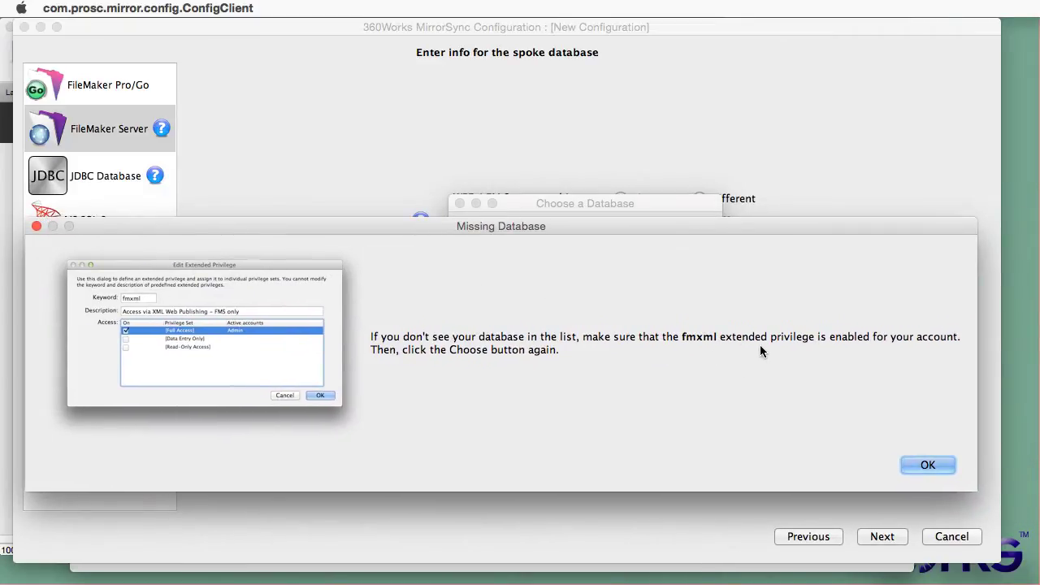
click(912, 468)
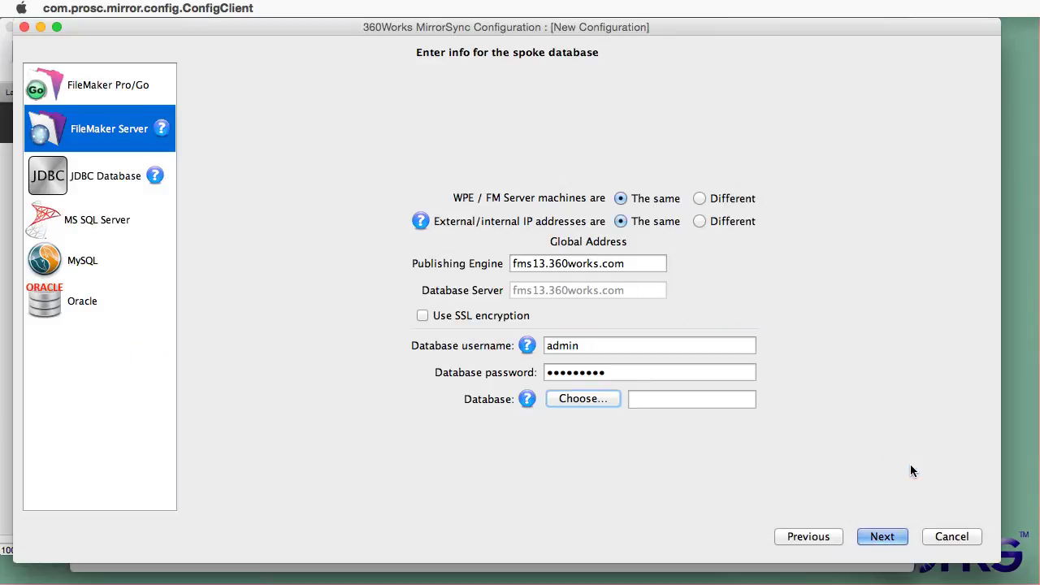
click(569, 483)
Step: Enable the fmxml extended privilege for [Full Access] in the Wordpress file's security settings
click(204, 8)
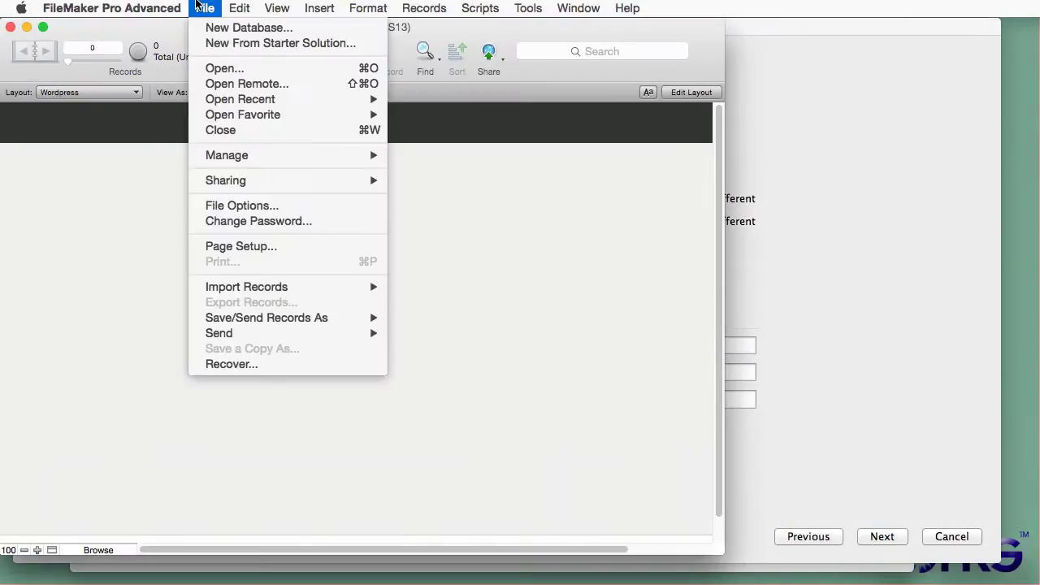
mouse_move(364, 157)
click(404, 171)
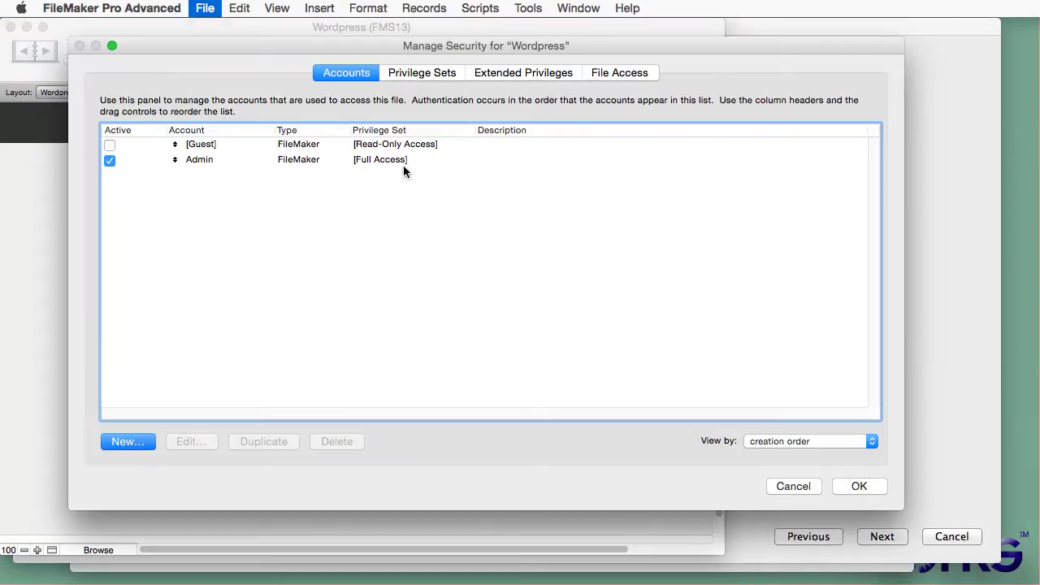
click(484, 73)
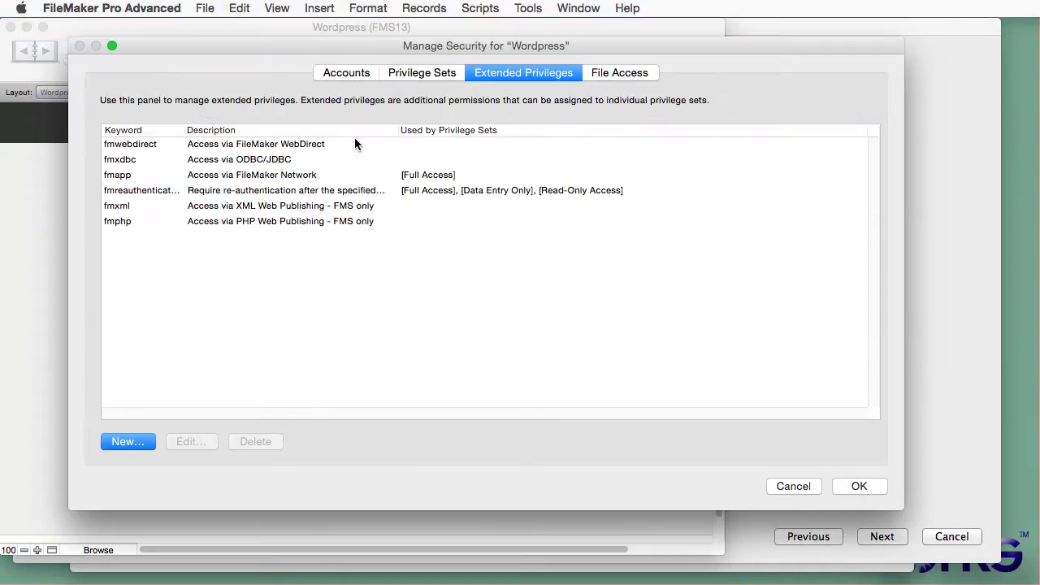
double_click(257, 209)
click(458, 315)
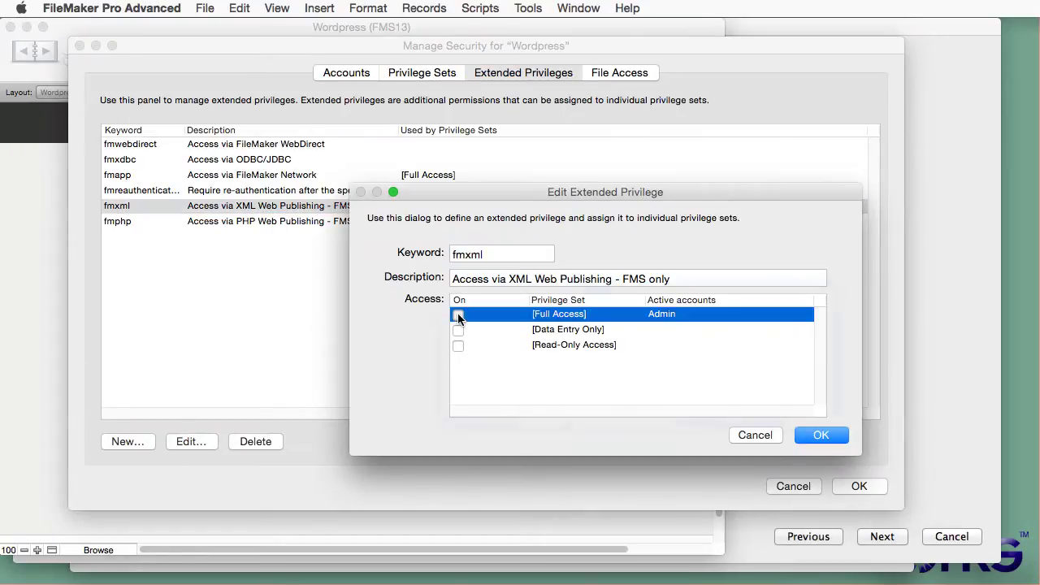
click(820, 436)
click(859, 486)
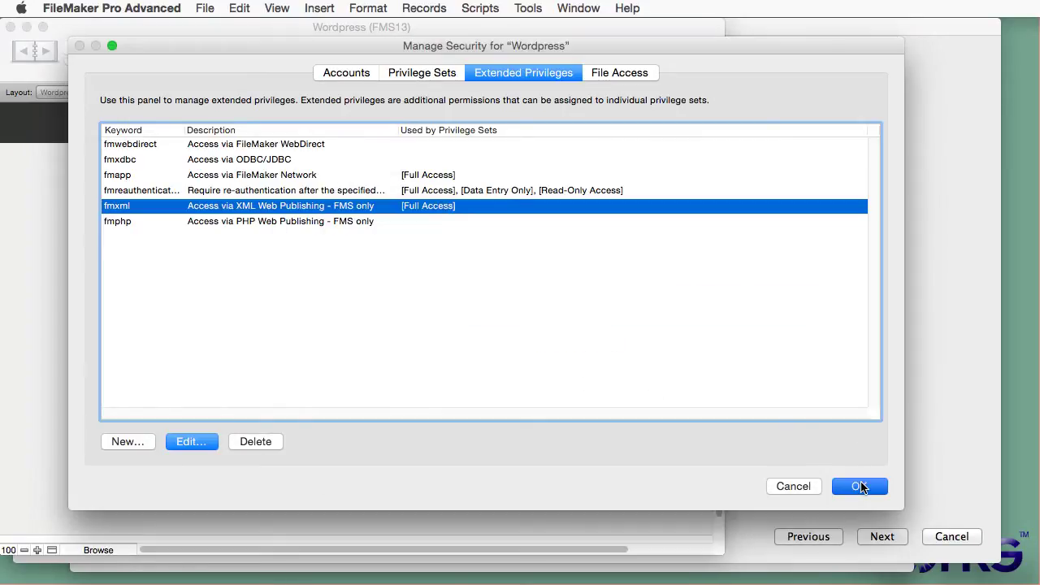
Step: Choose the Wordpress database from the server list as the FileMaker Server spoke
click(793, 417)
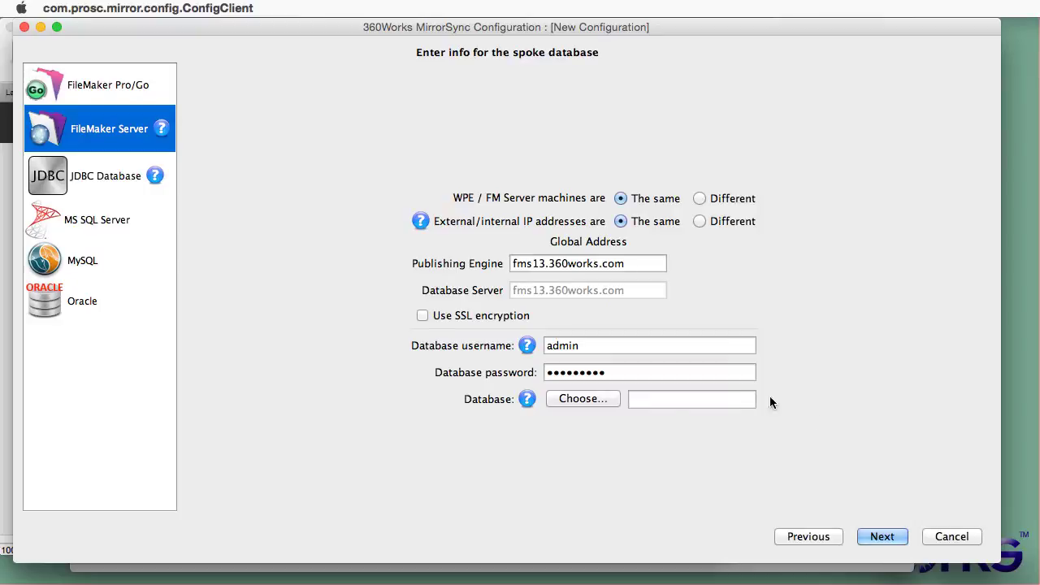
click(586, 400)
scroll(688, 309, down, 10)
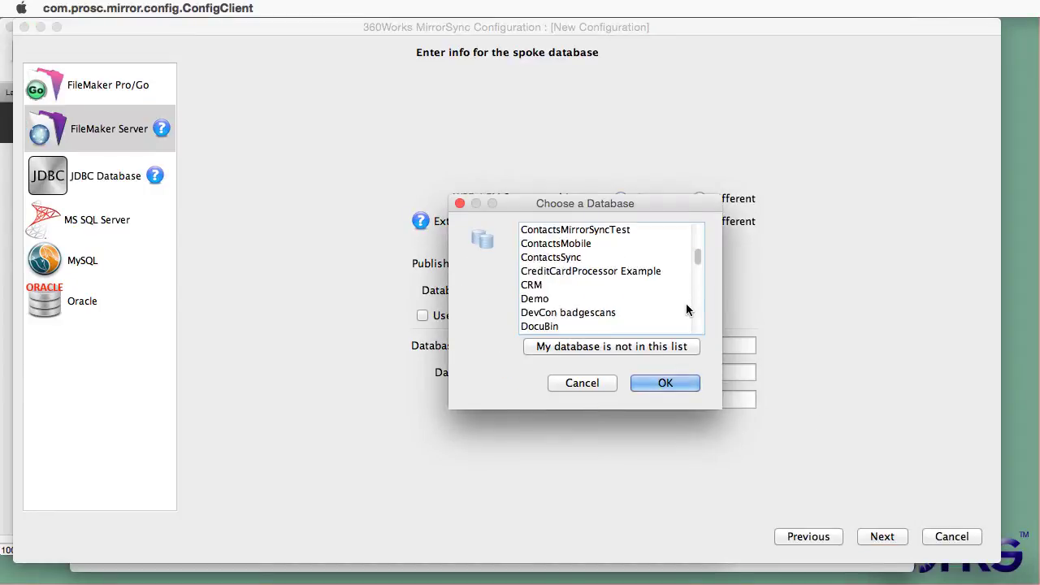
click(569, 326)
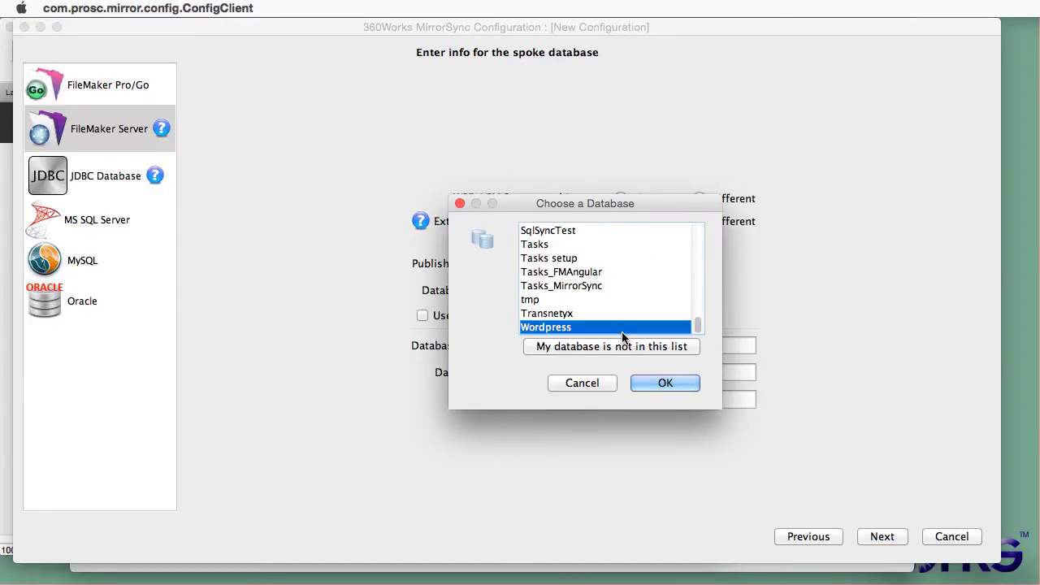
click(666, 383)
Step: Advance to the setup steps and copy the MirrorSync support table for FileMaker 13+
click(880, 537)
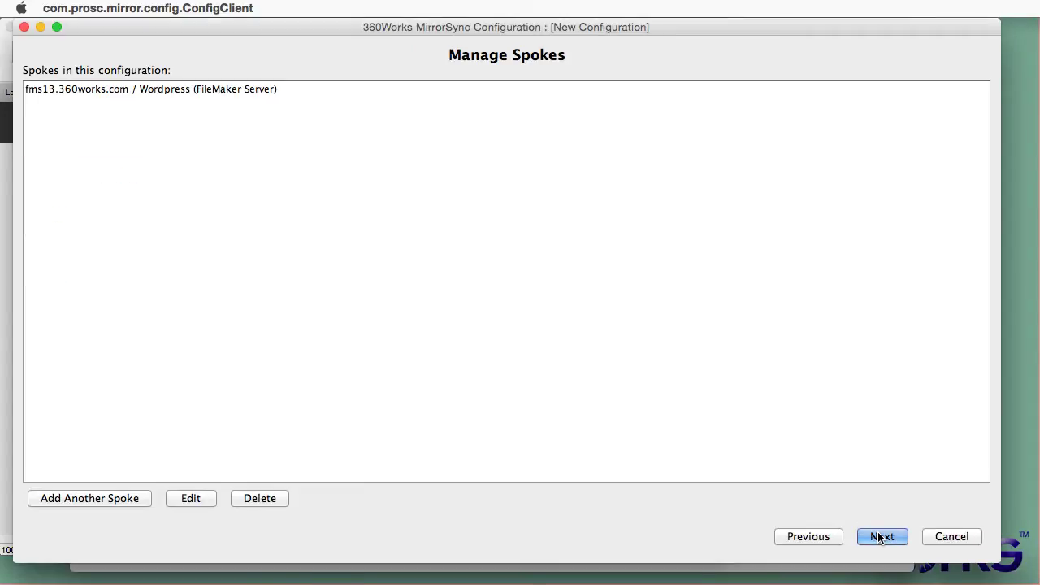
click(880, 537)
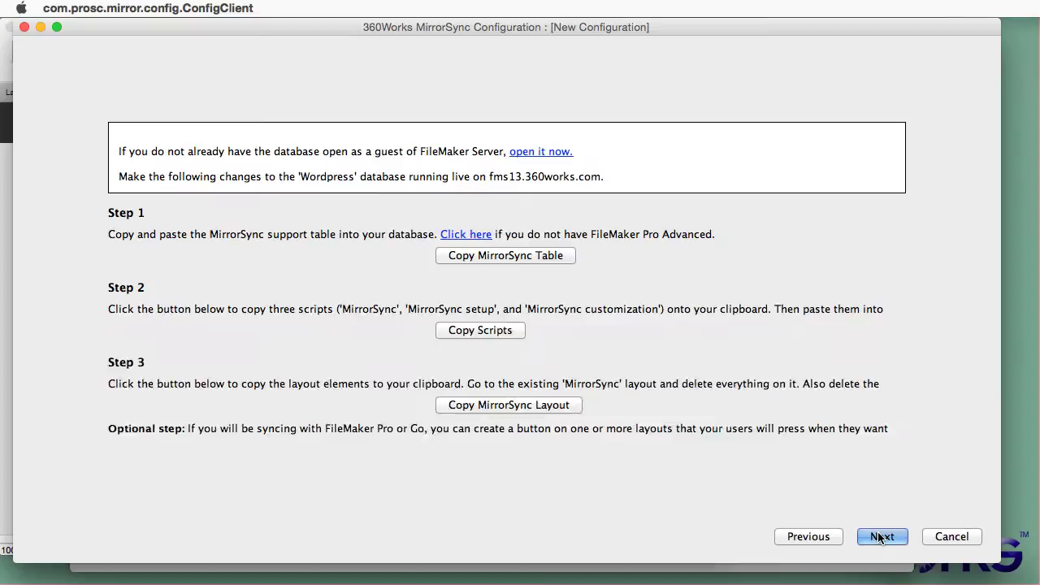
click(502, 234)
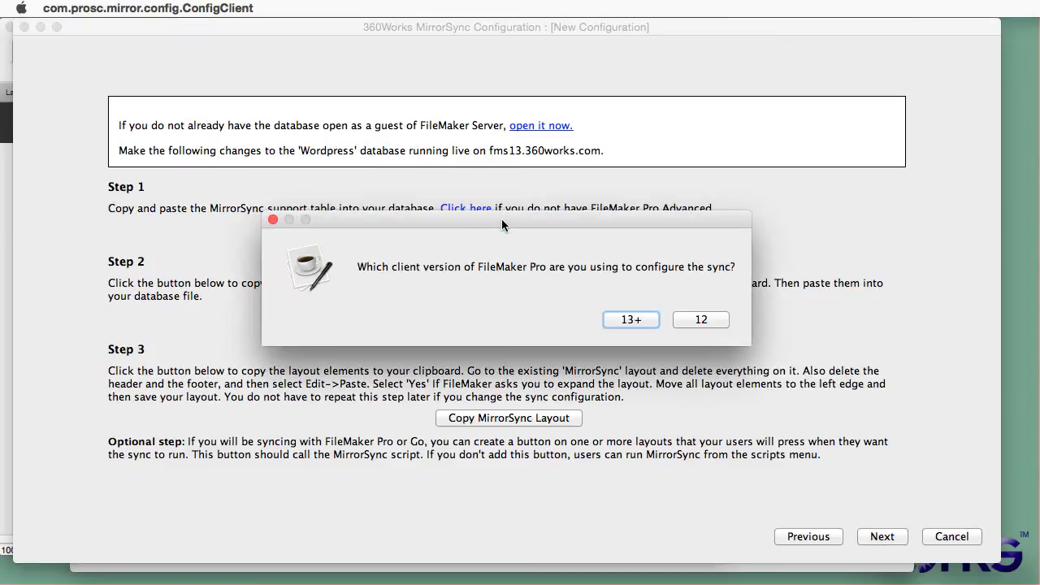
click(631, 319)
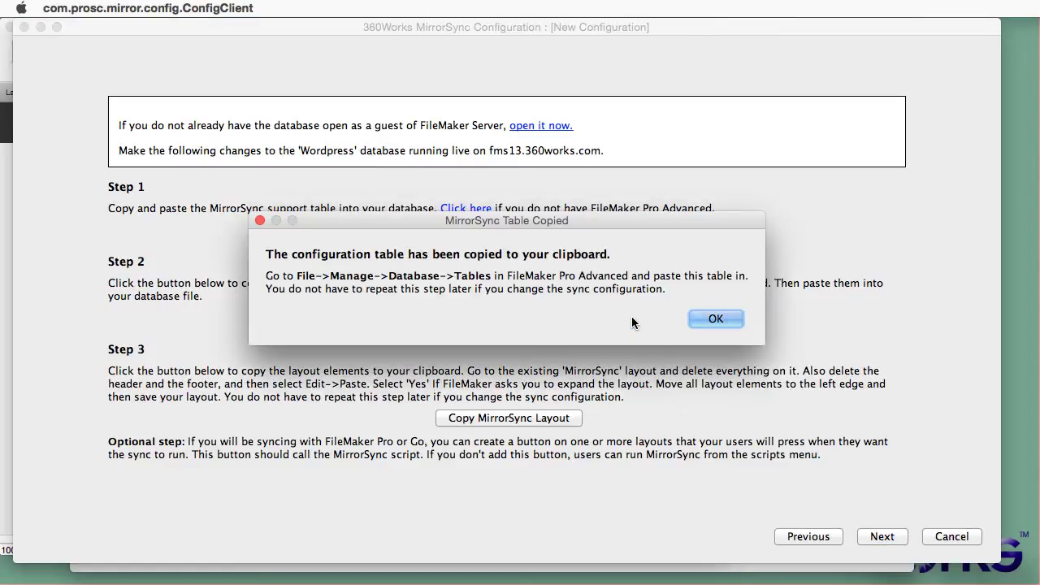
click(716, 319)
Step: Paste the MirrorSync table into the Wordpress file's Manage Database tables
key(super+Tab)
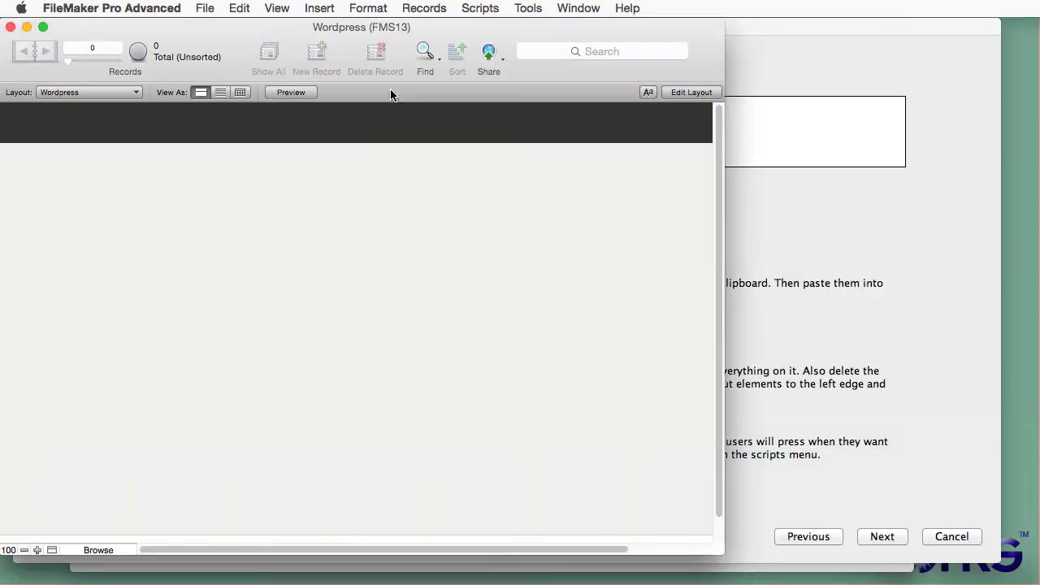
click(205, 8)
mouse_move(232, 154)
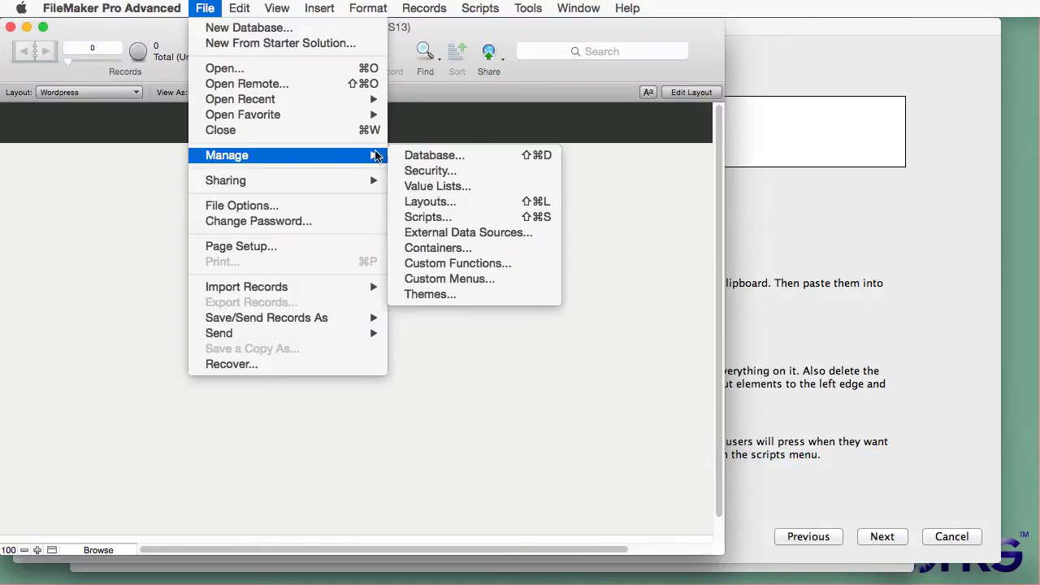
click(411, 151)
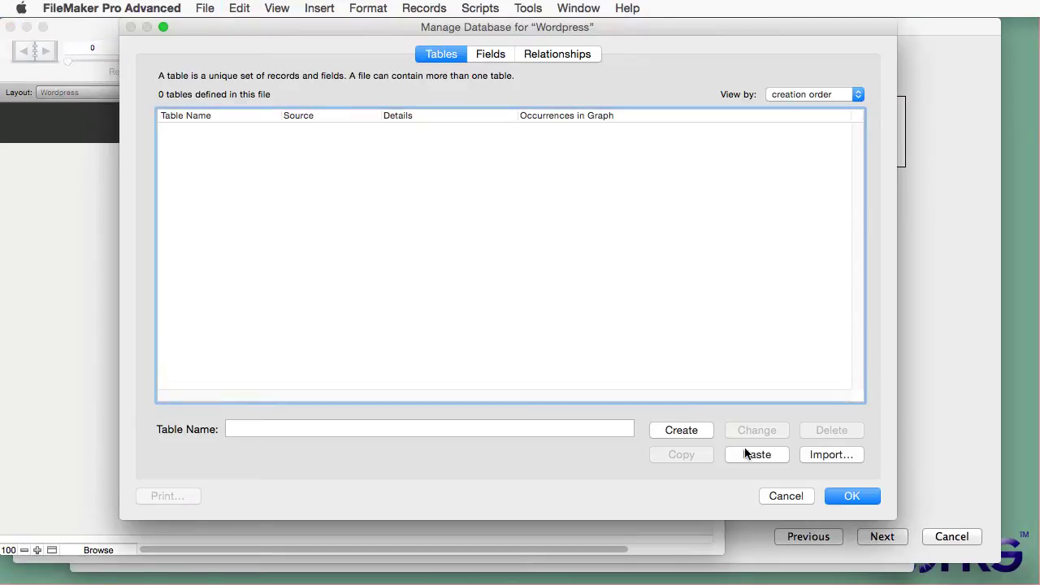
click(752, 455)
click(834, 496)
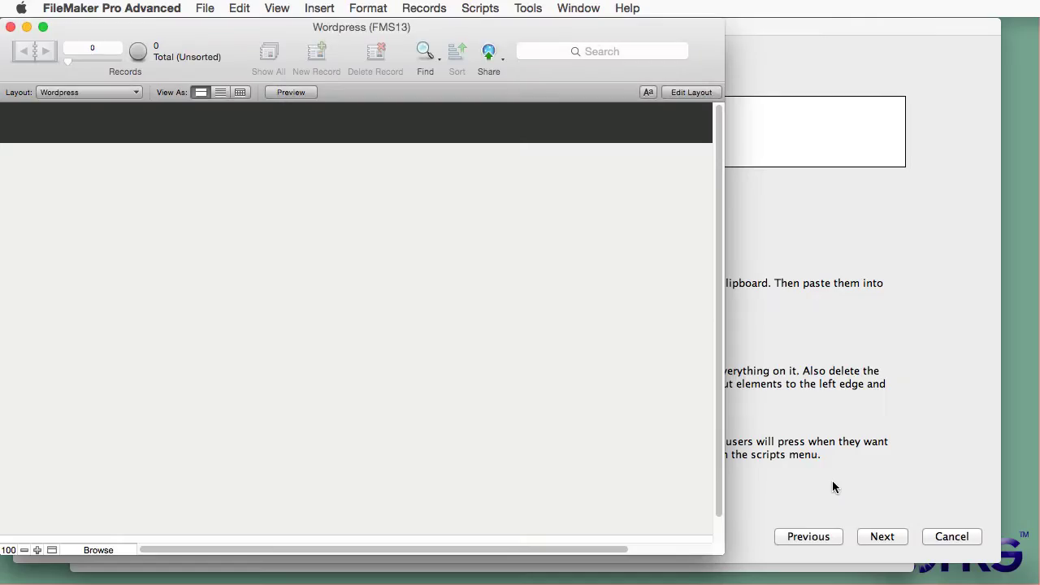
Step: Copy the three MirrorSync scripts and paste them into the Wordpress file's script manager
click(833, 481)
click(501, 316)
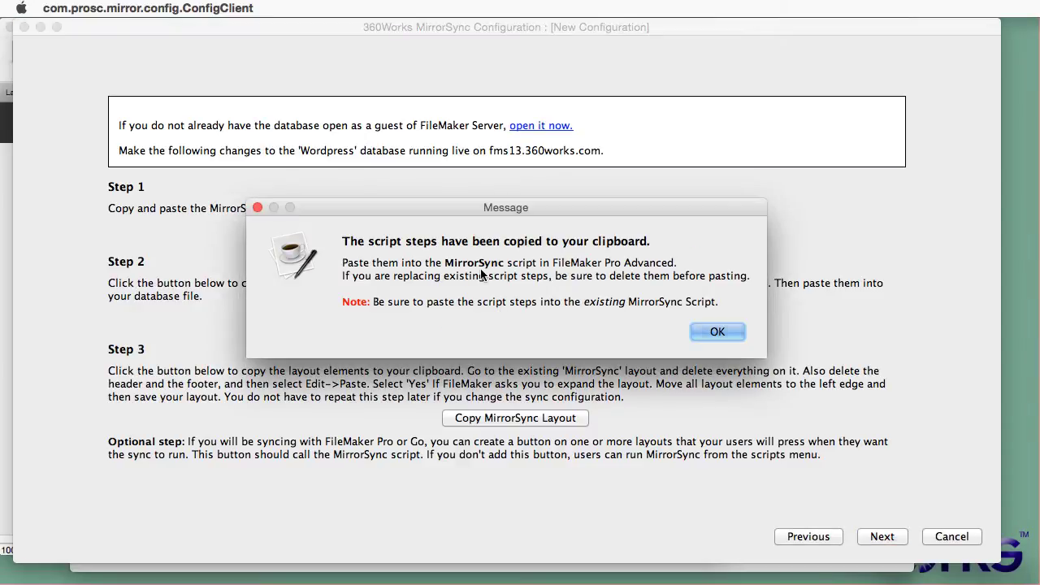
click(705, 332)
key(super+Tab)
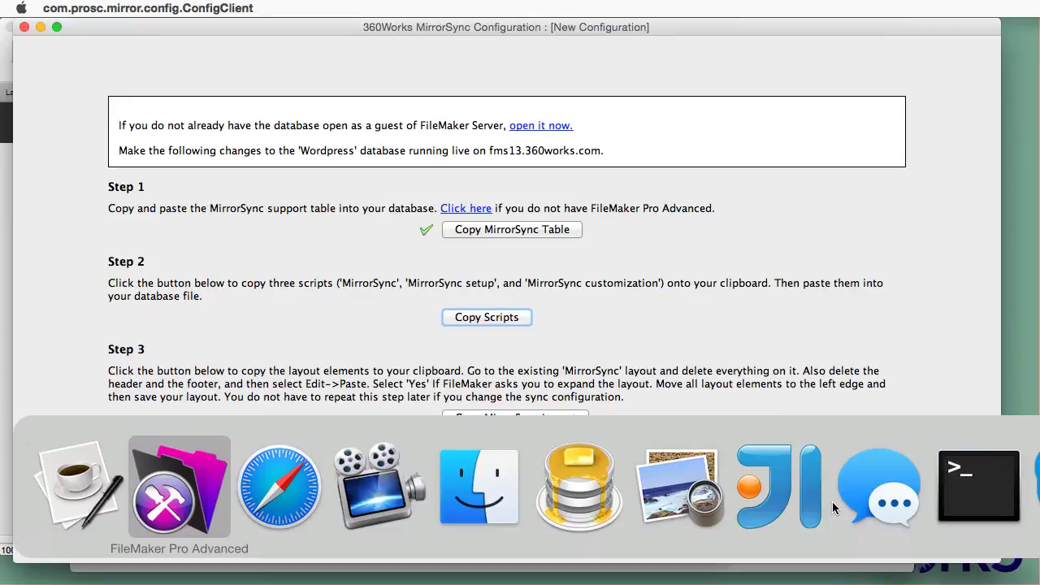
click(480, 9)
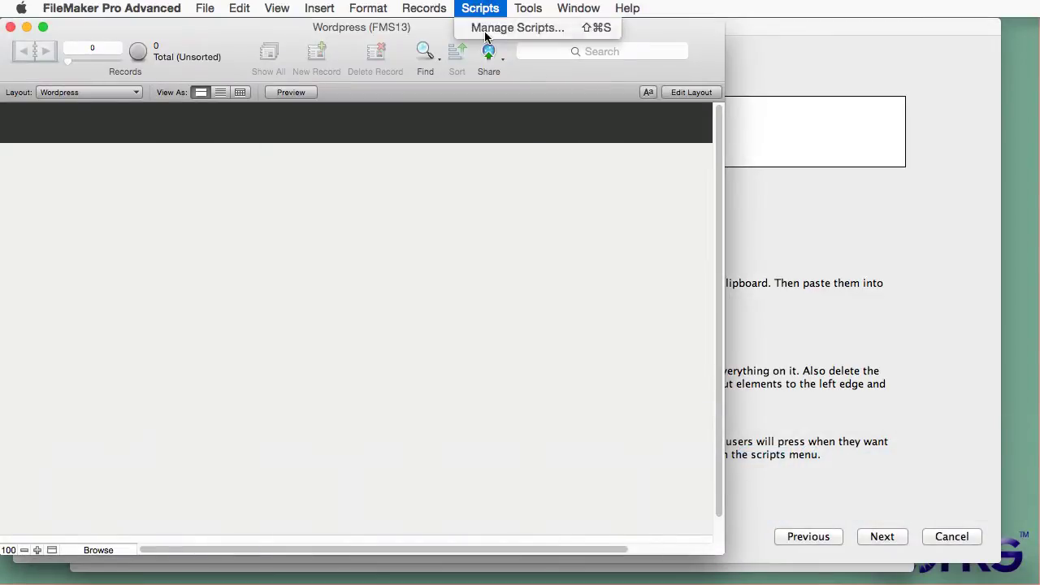
click(504, 27)
click(239, 8)
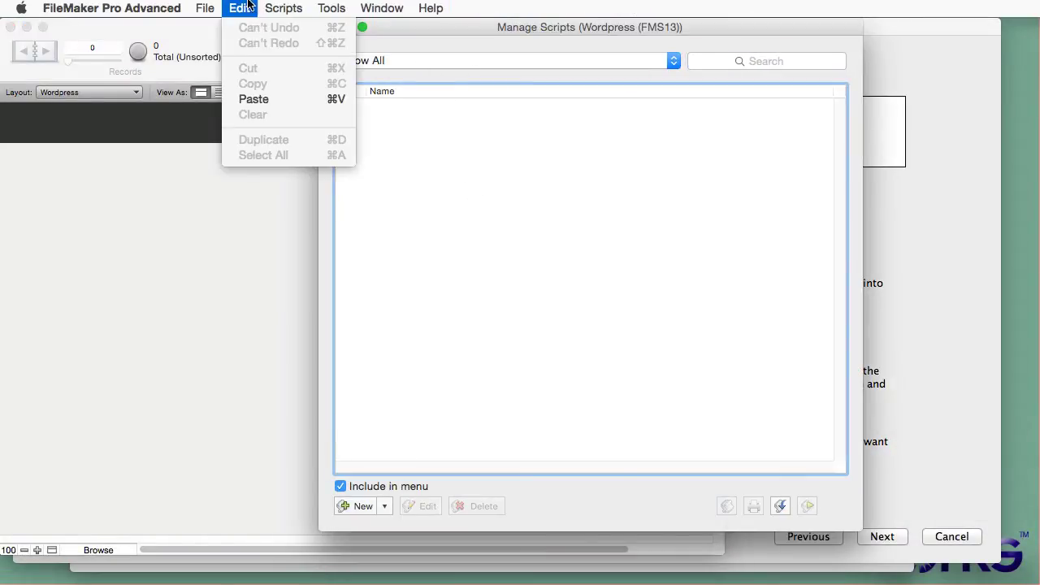
click(251, 98)
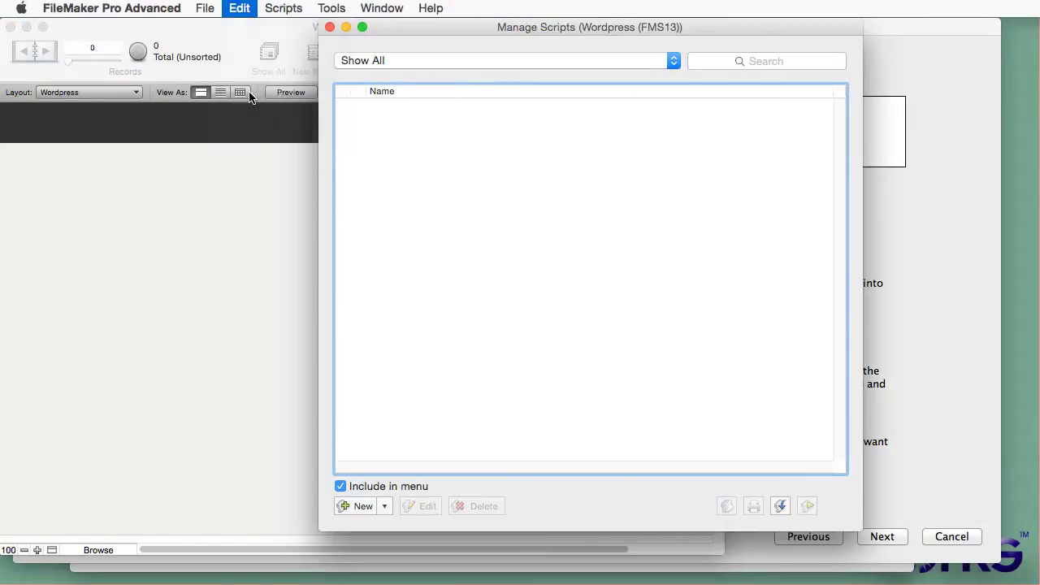
click(329, 27)
Step: Copy the MirrorSync layout elements from the MirrorSync configuration
click(873, 379)
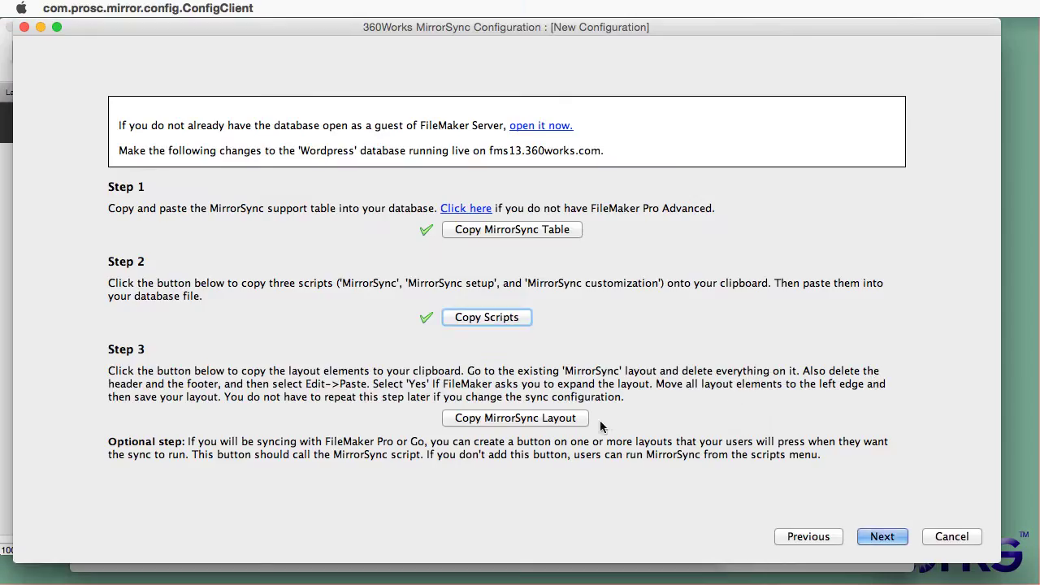
click(550, 421)
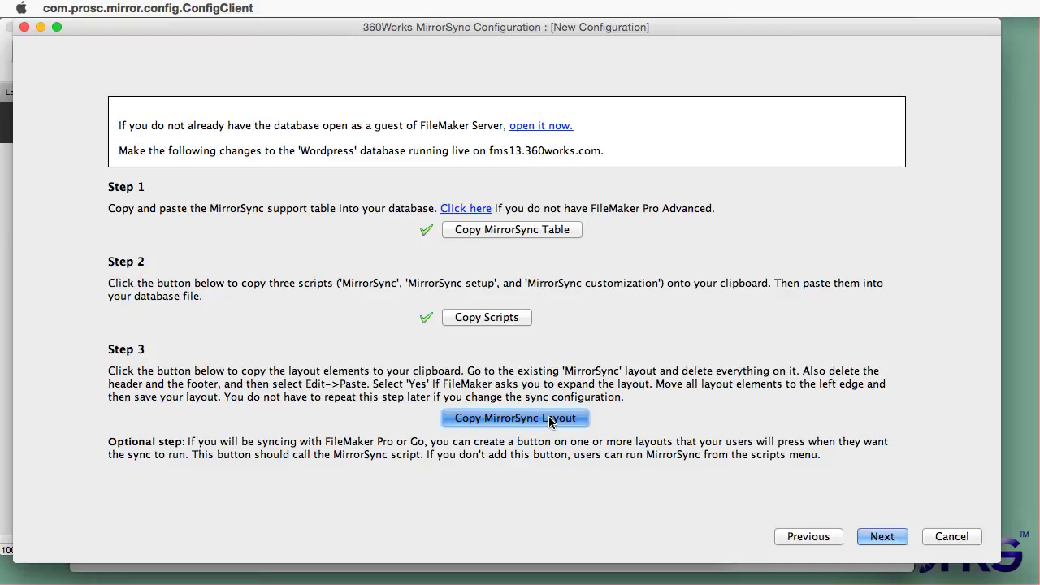
click(795, 351)
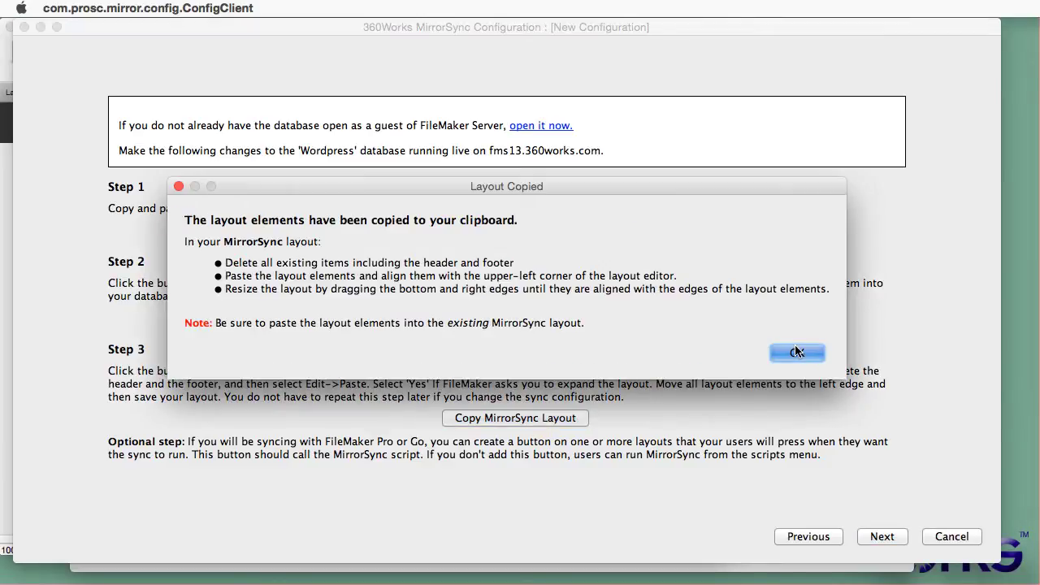
Step: Open the MirrorSync layout in Layout mode and delete its dark header part
click(157, 491)
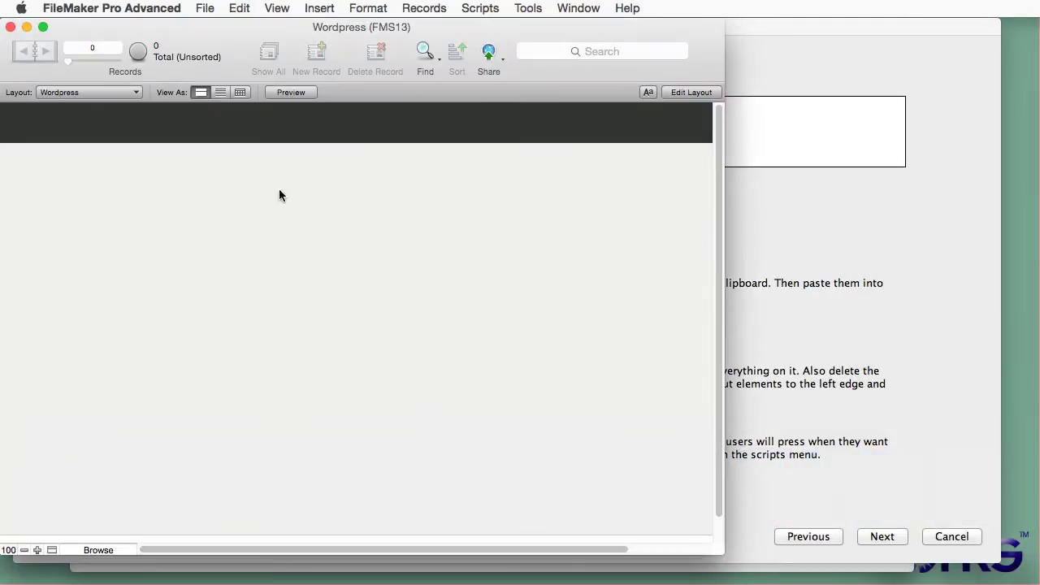
click(91, 94)
click(89, 104)
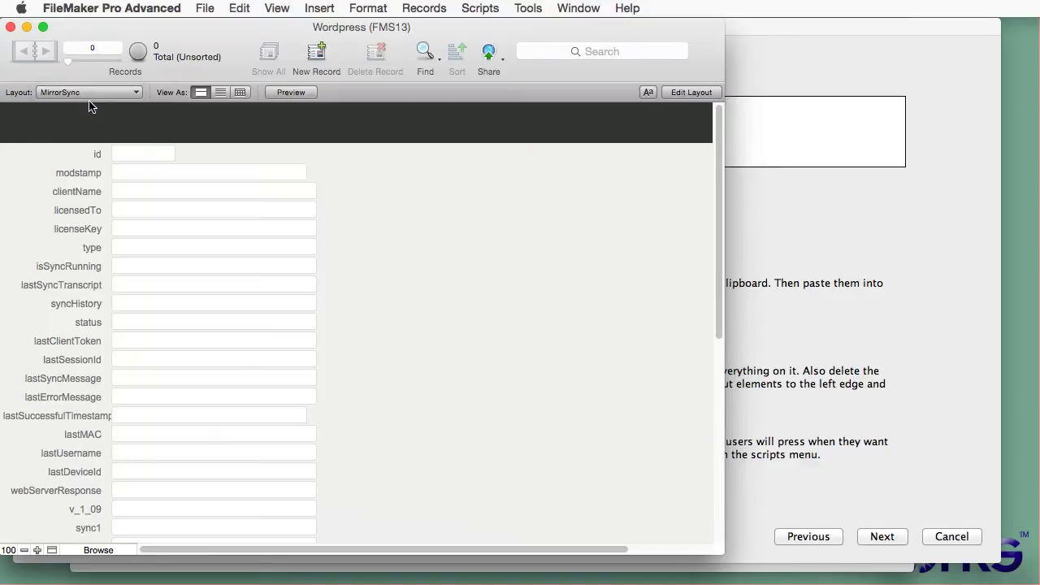
click(692, 92)
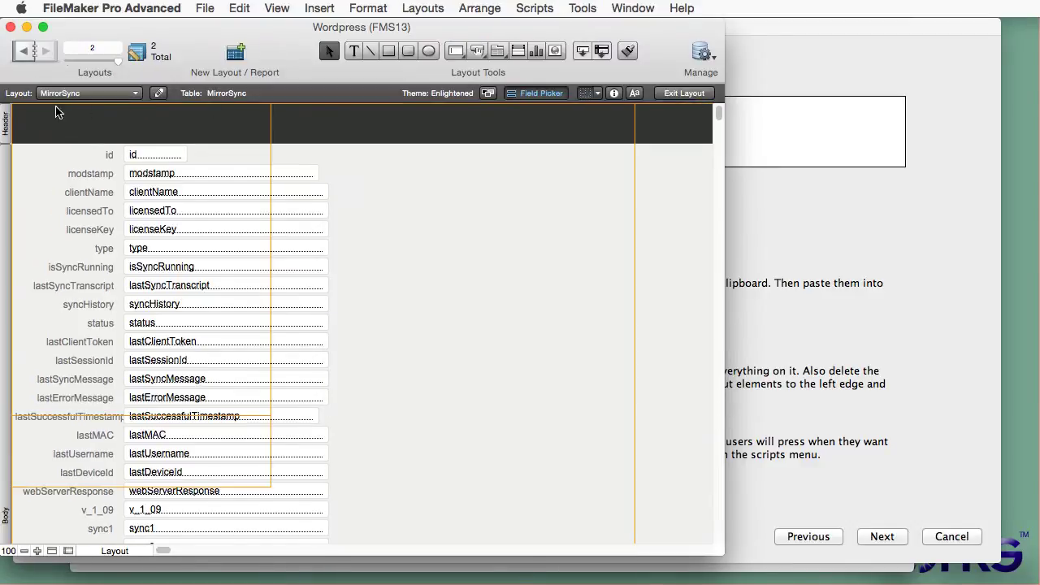
click(9, 126)
key(BackSpace)
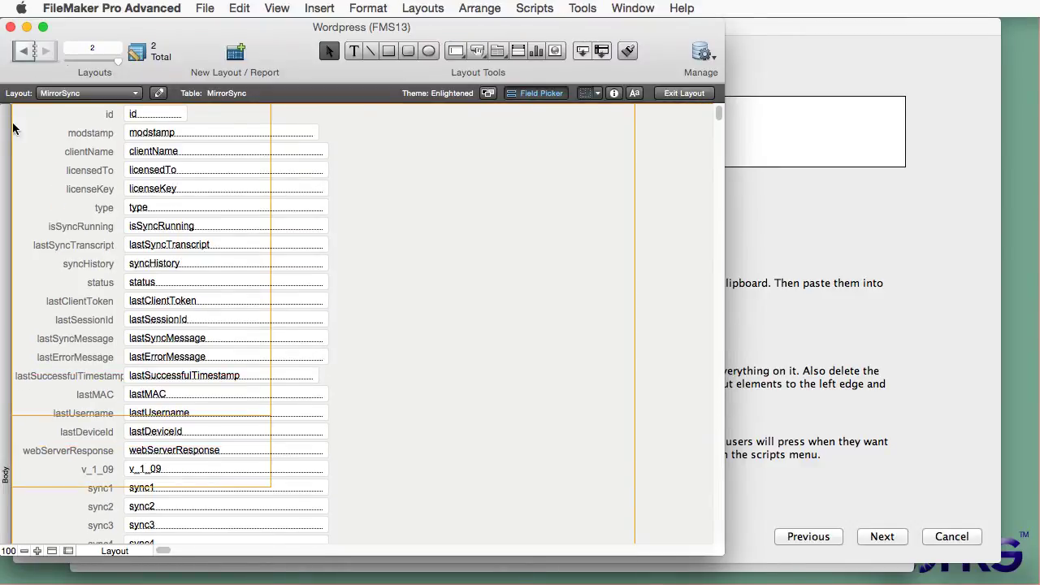
Step: Replace all existing layout fields with the pasted MirrorSync elements, aligned to the left edge
click(239, 8)
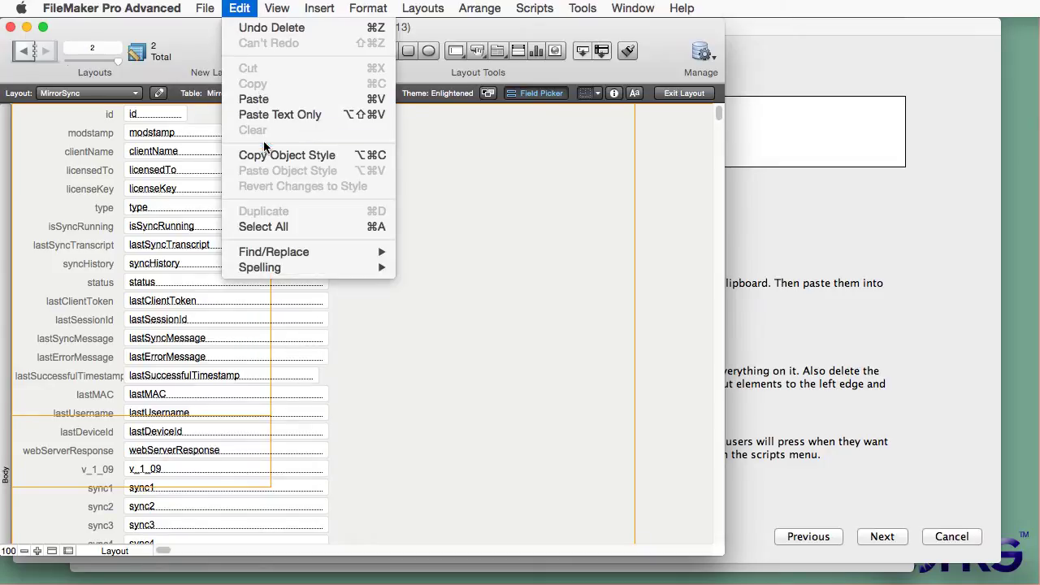
click(273, 222)
click(239, 8)
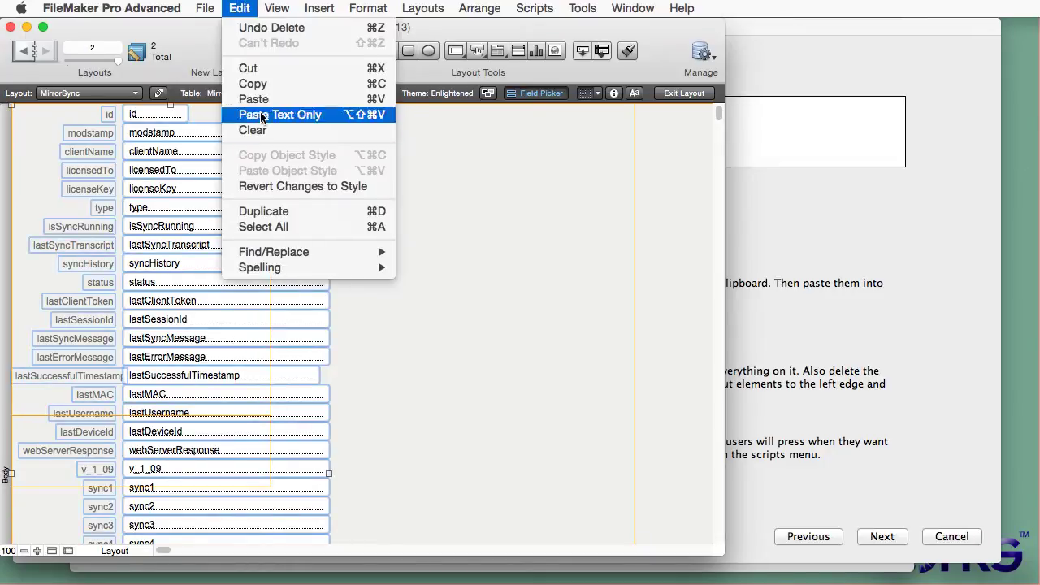
click(270, 128)
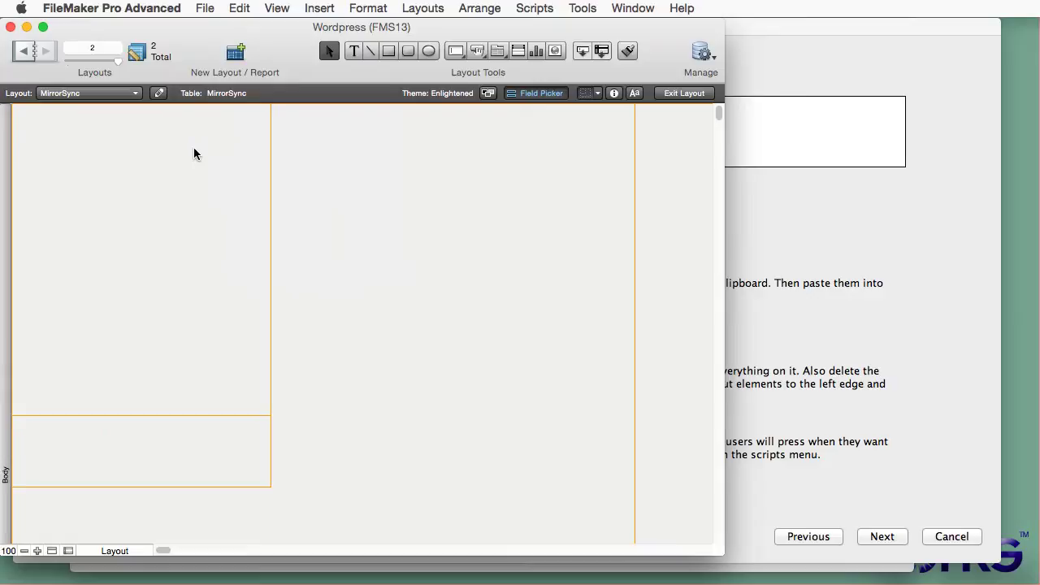
click(239, 9)
click(253, 98)
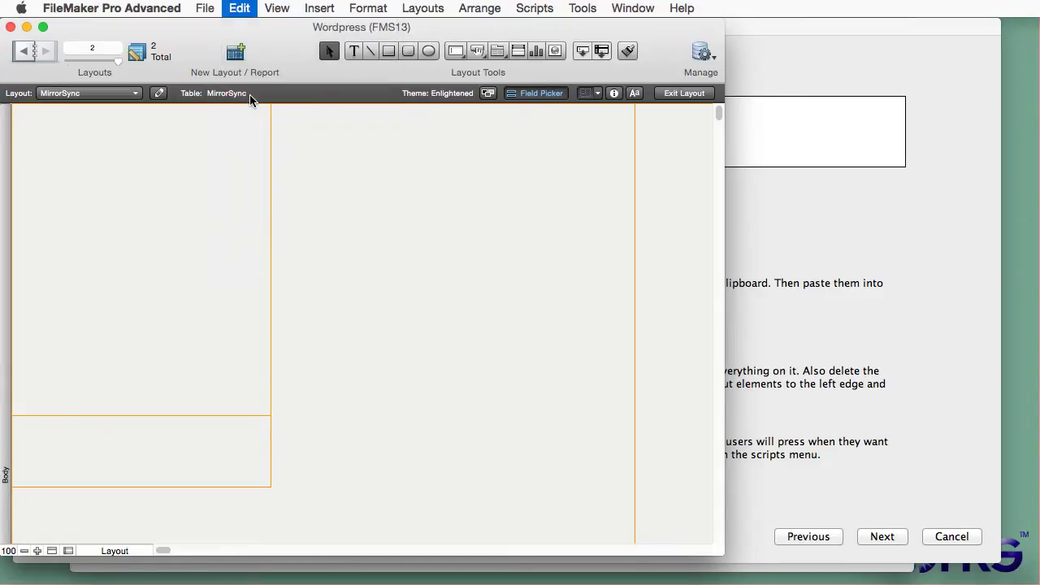
drag(305, 319, 253, 319)
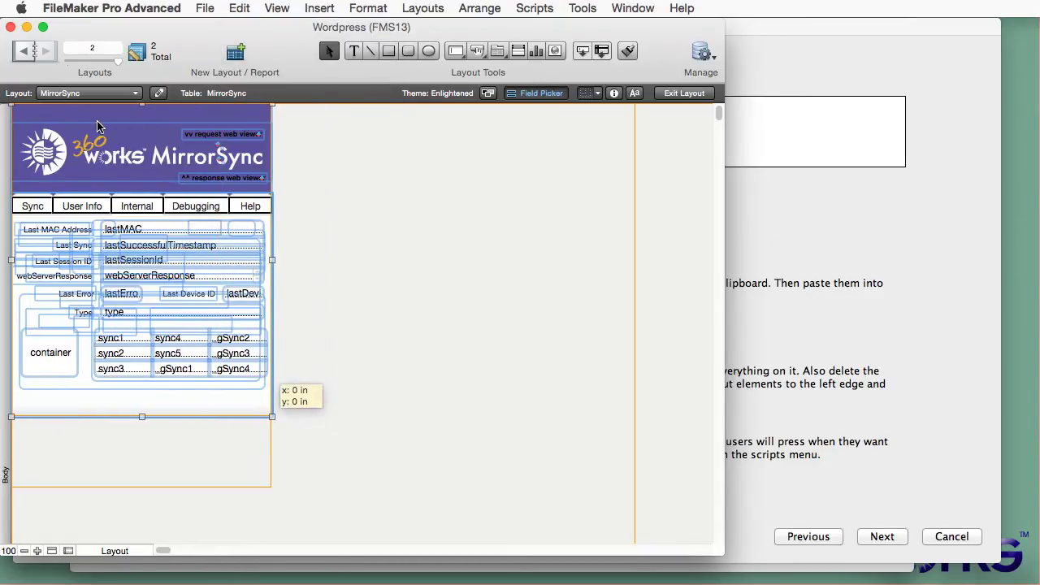
click(381, 235)
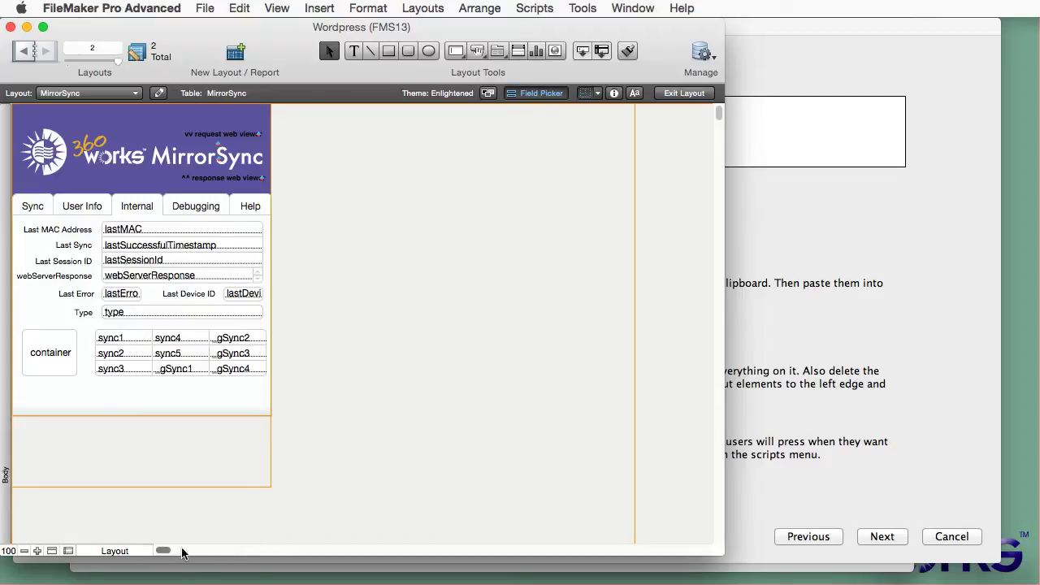
Step: Narrow the layout, delete the footer, shrink the body under the fields, and exit Layout mode
scroll(164, 551, right, 5)
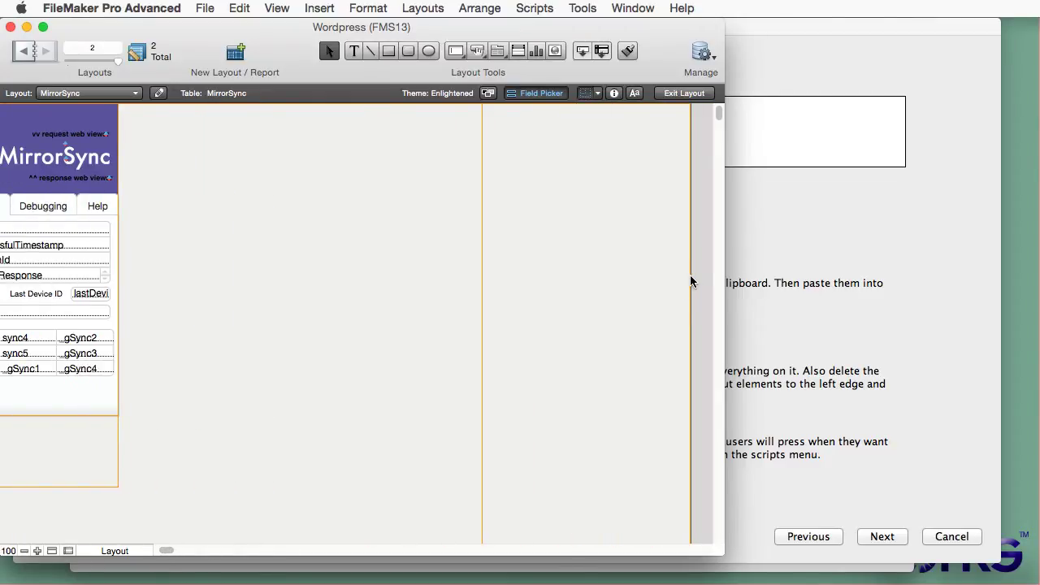
drag(691, 281, 119, 270)
scroll(167, 553, left, 5)
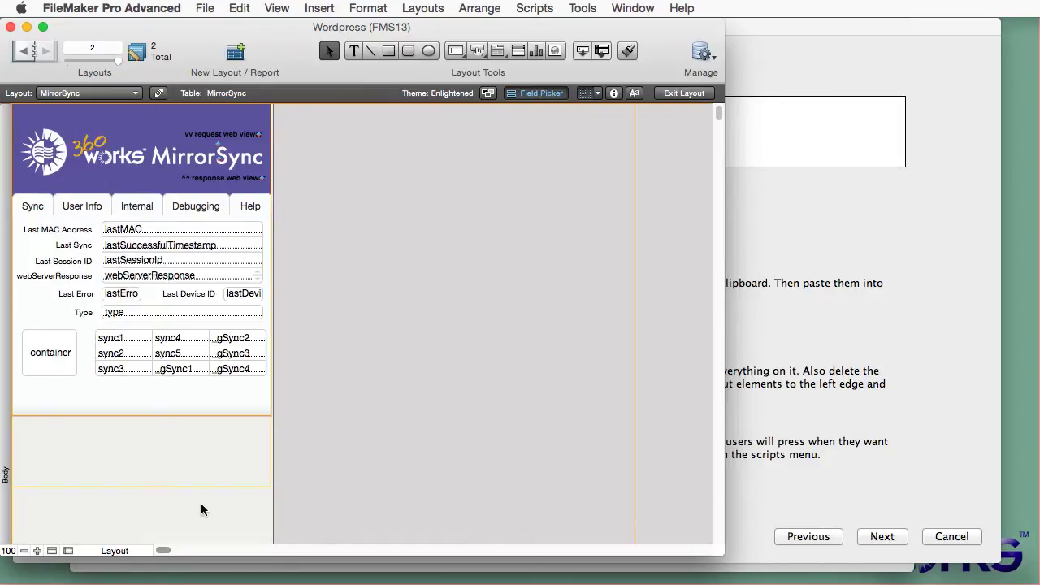
scroll(336, 471, down, 5)
scroll(337, 477, down, 8)
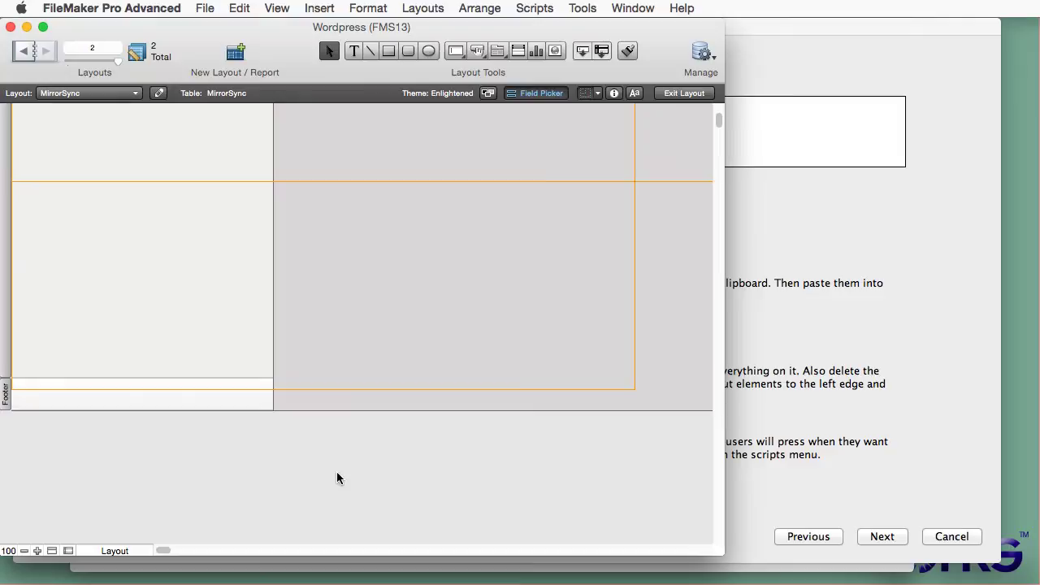
click(6, 395)
key(Delete)
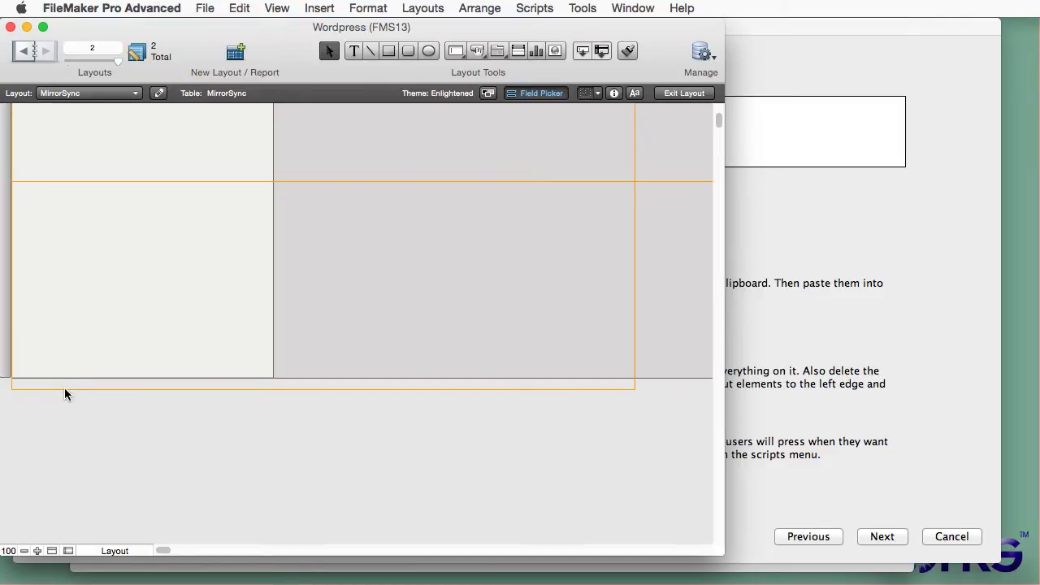
scroll(147, 178, up, 12)
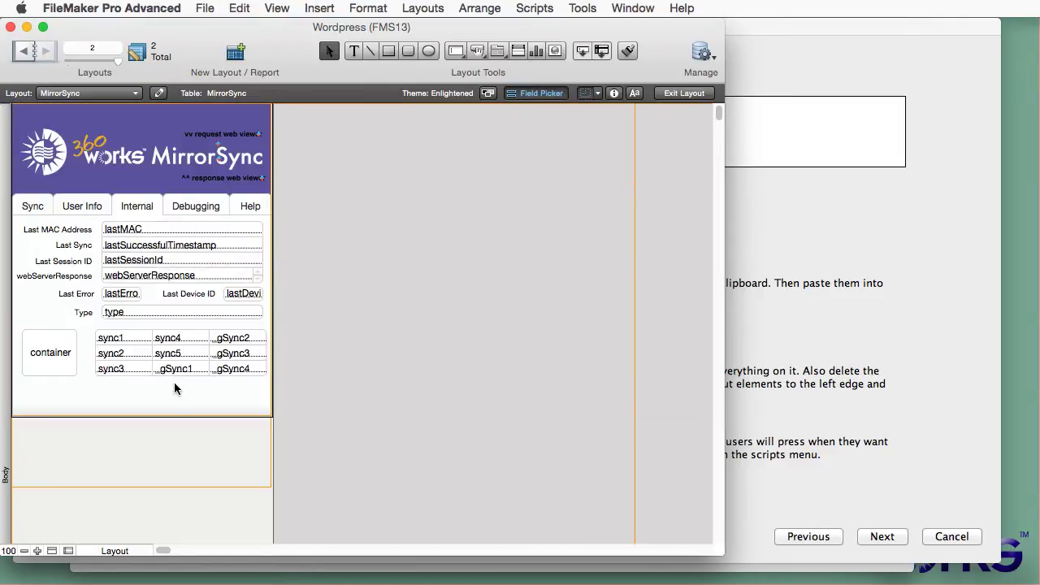
drag(173, 419, 173, 409)
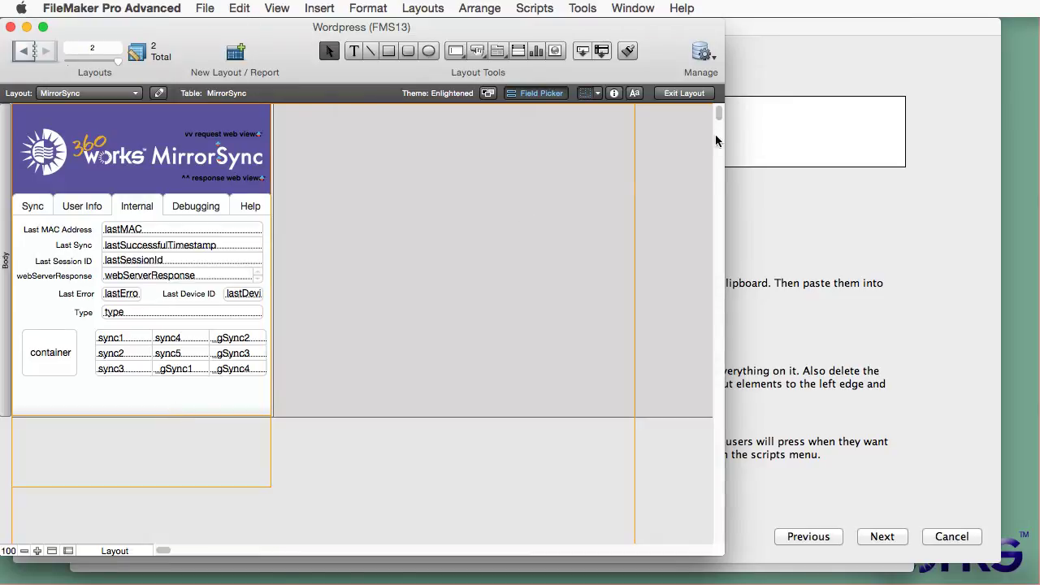
click(684, 94)
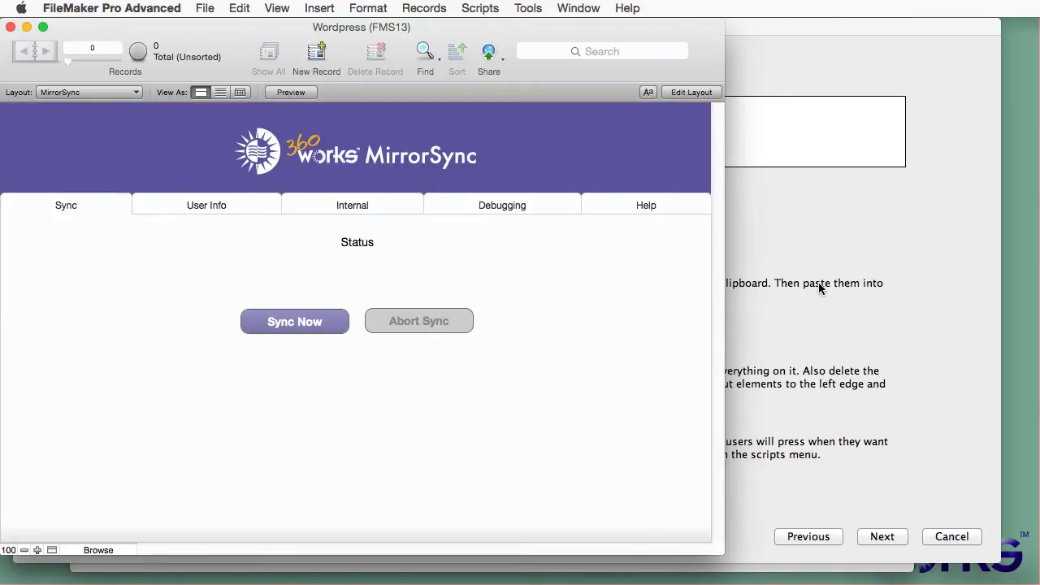
Step: Advance to Table Selection, tick Check/Uncheck All for the eleven wp_ tables, and continue to mapping
click(819, 288)
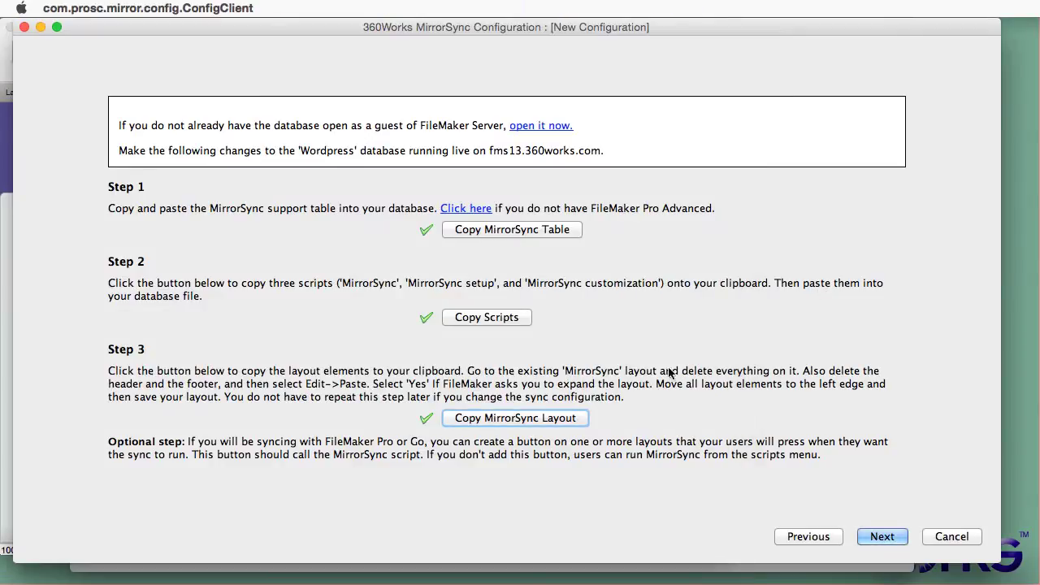
click(882, 539)
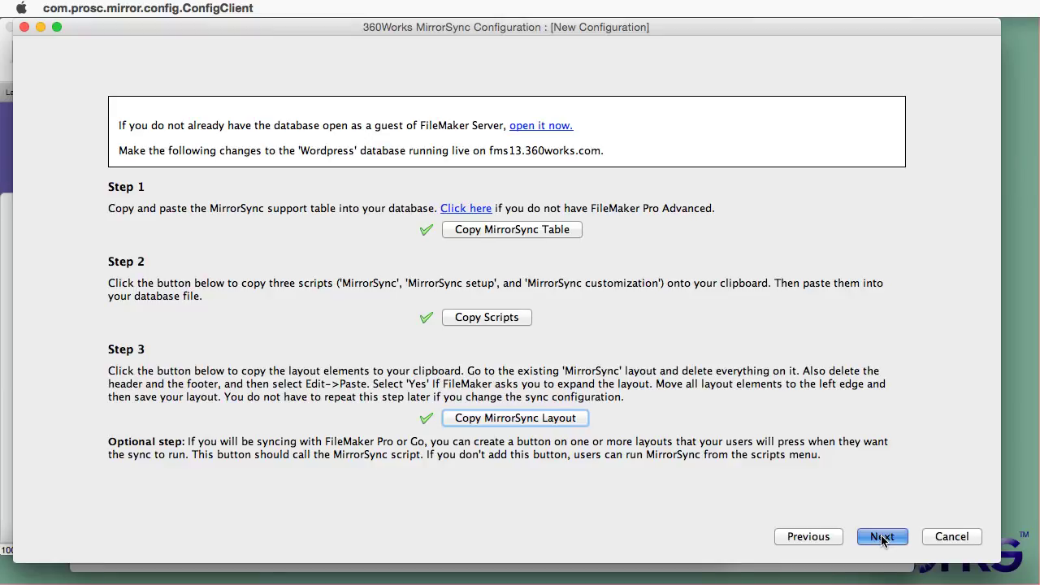
key(Return)
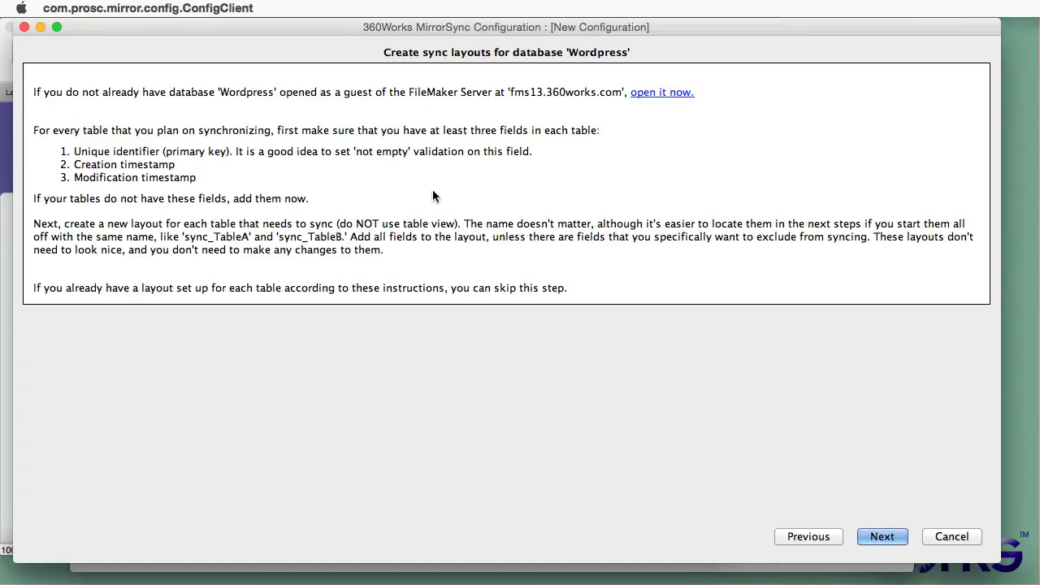
click(884, 538)
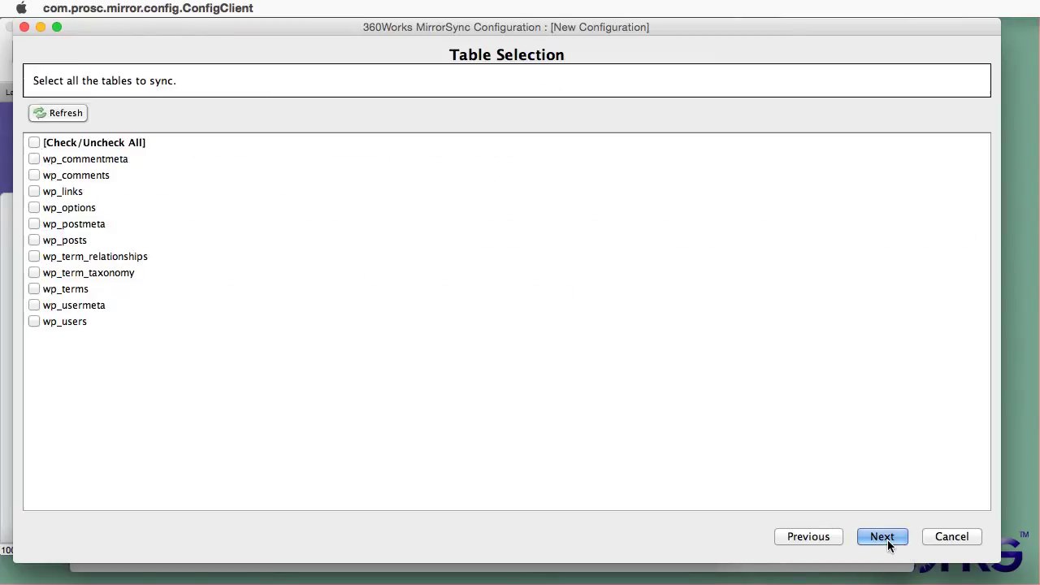
click(34, 143)
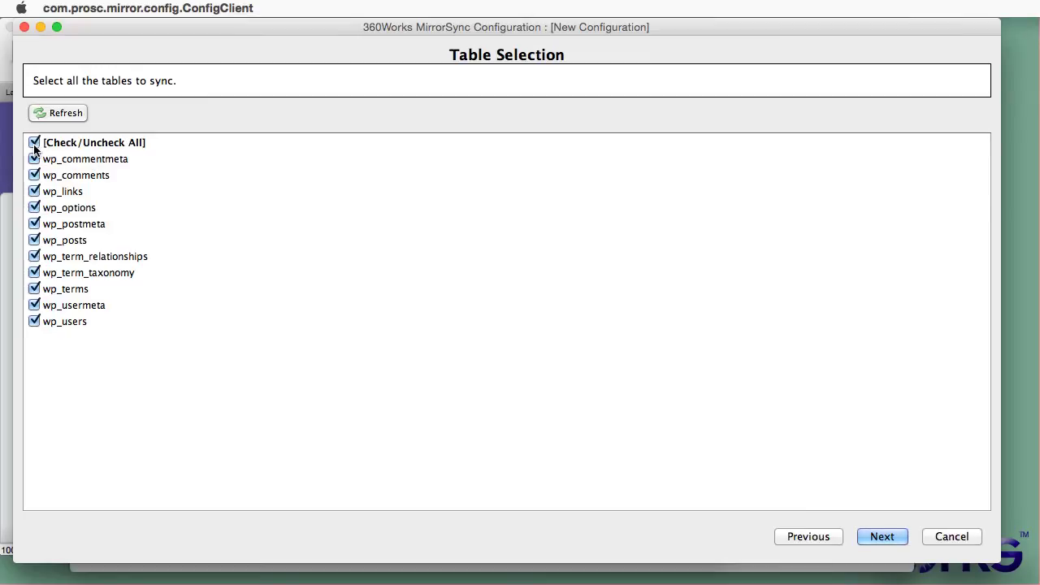
click(885, 538)
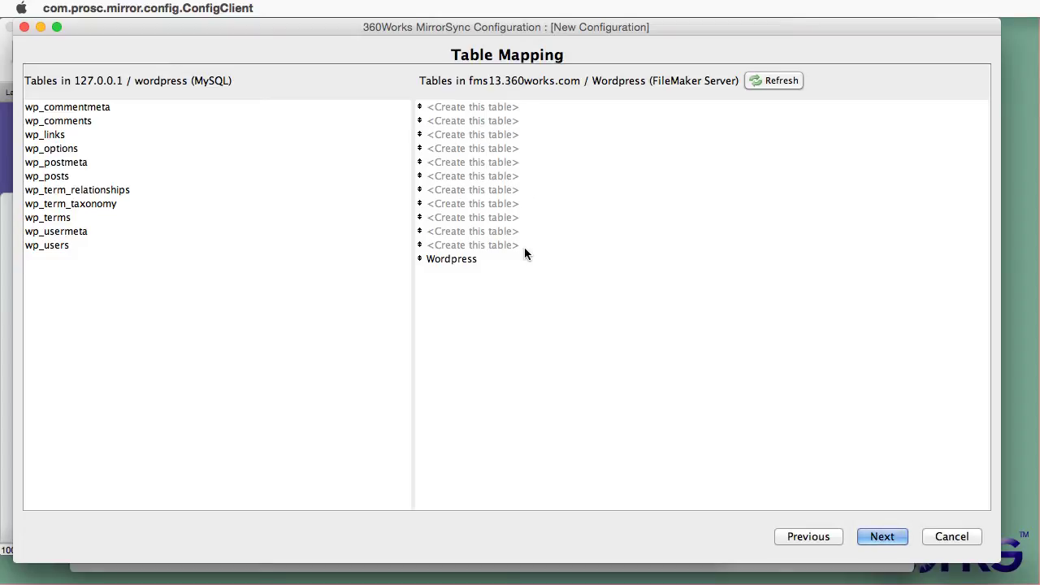
Step: Accept the table mapping and answer No under Time Zone Considerations, scrolling toward Conflicts
click(891, 541)
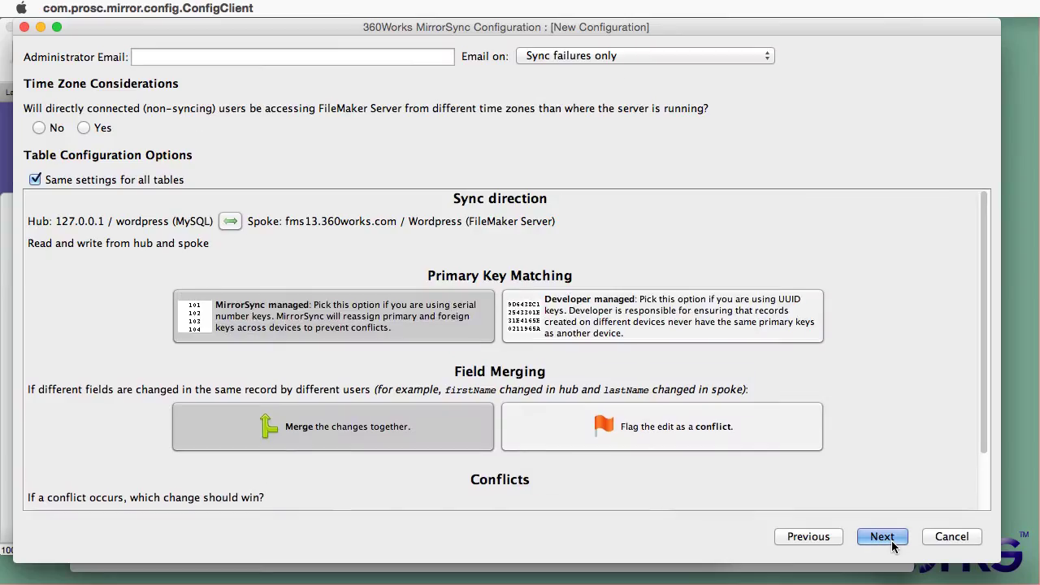
click(42, 130)
scroll(983, 284, down, 1)
drag(983, 290, 984, 356)
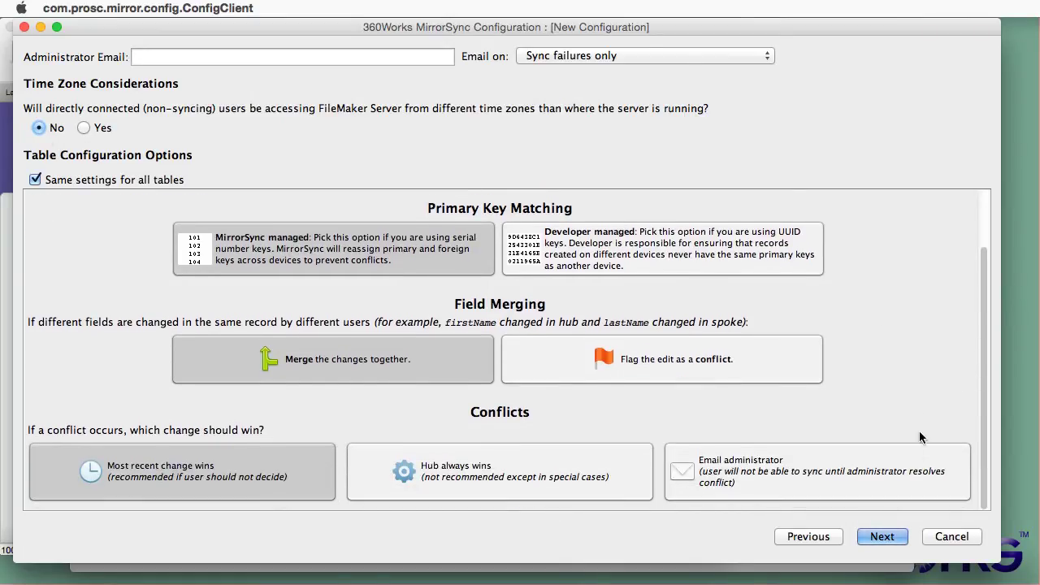
Step: Have MirrorSync create a Modification_Timestamp field for wp_commentmeta and all other tables
click(875, 537)
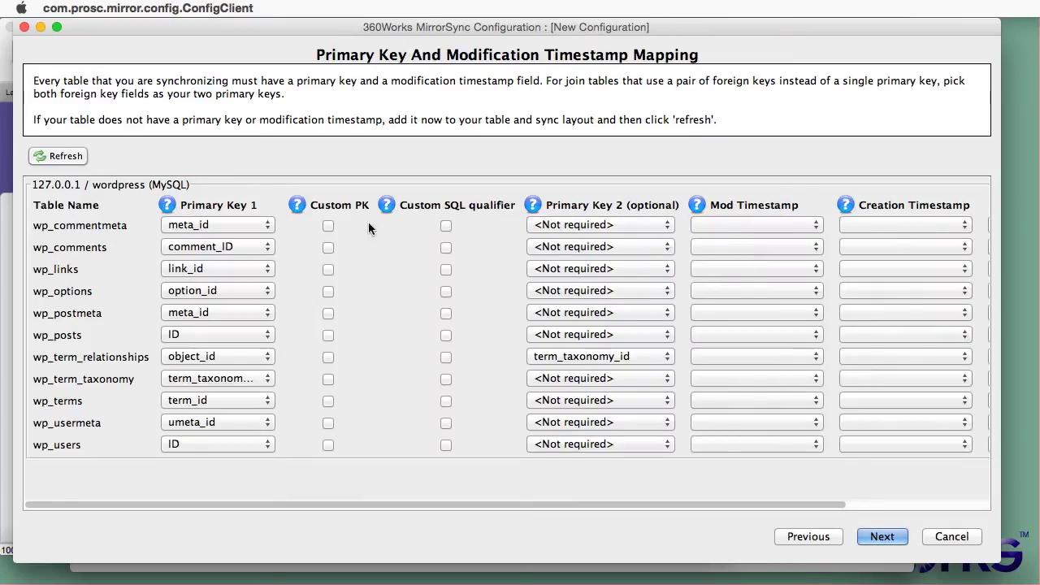
click(748, 226)
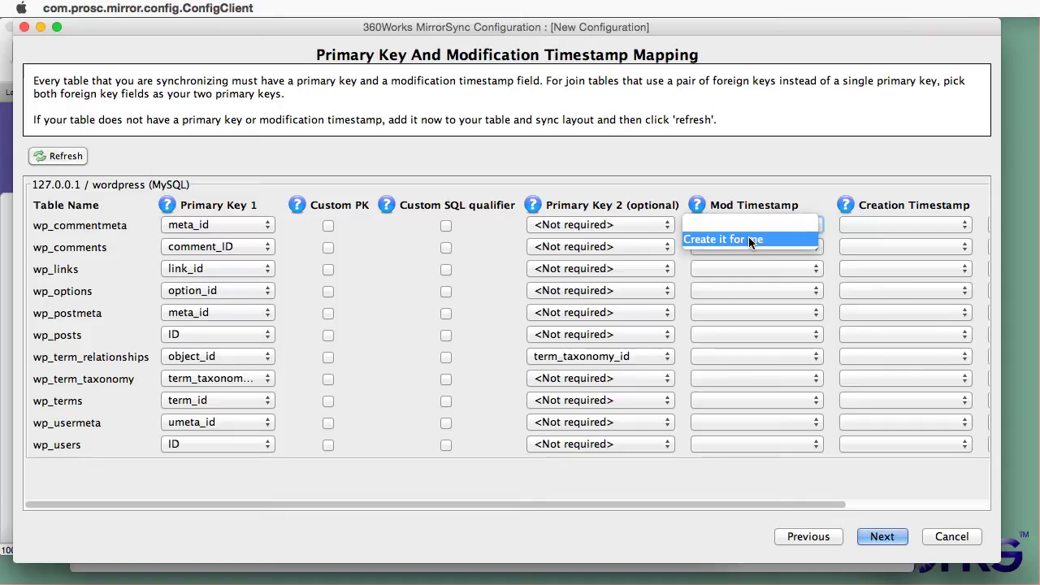
click(749, 239)
click(675, 307)
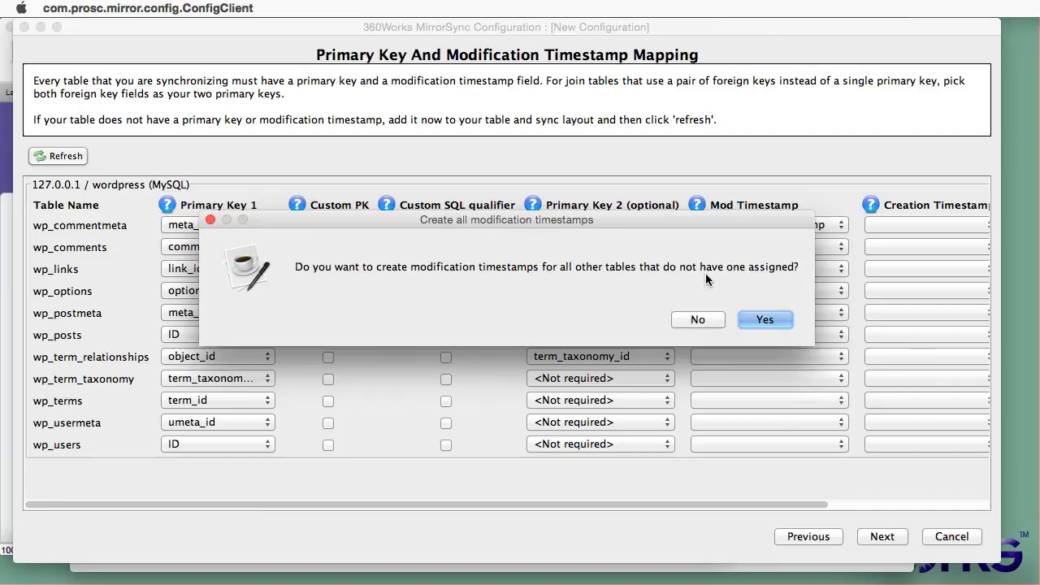
click(757, 320)
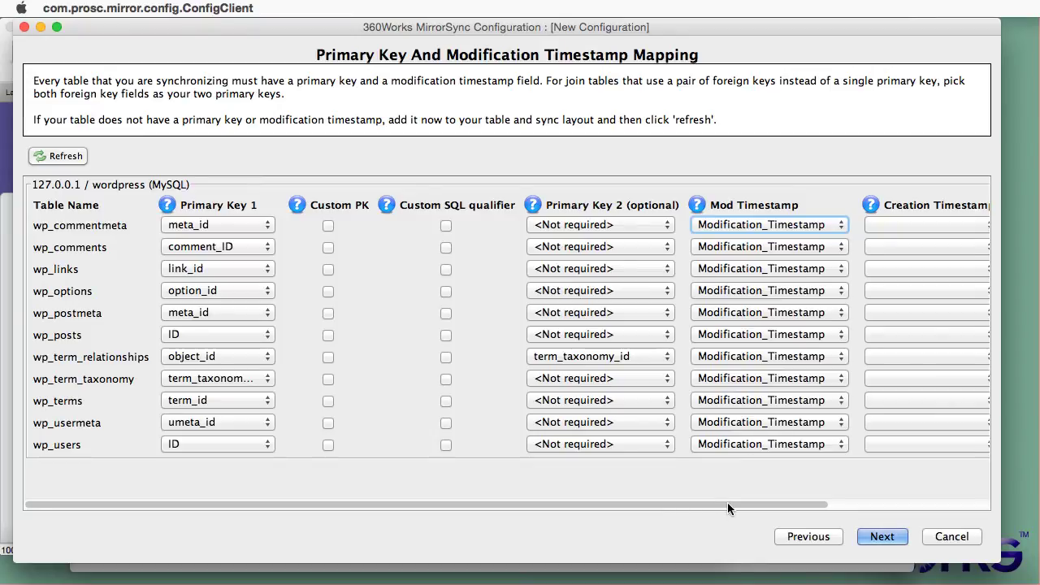
Step: Have MirrorSync create a Creation_Timestamp field for every table, then continue
drag(727, 504, 924, 504)
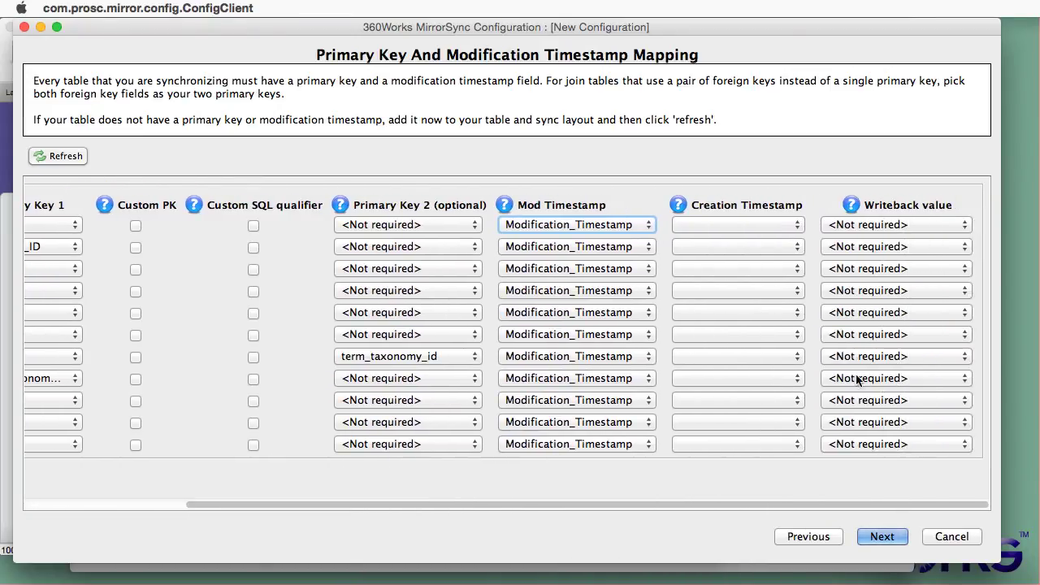
click(776, 225)
click(761, 238)
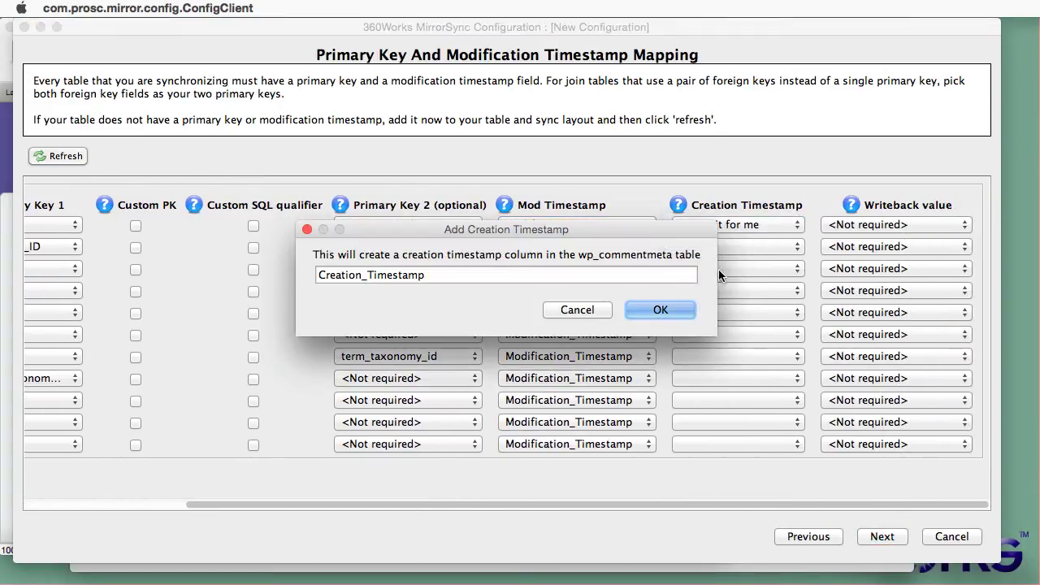
click(657, 310)
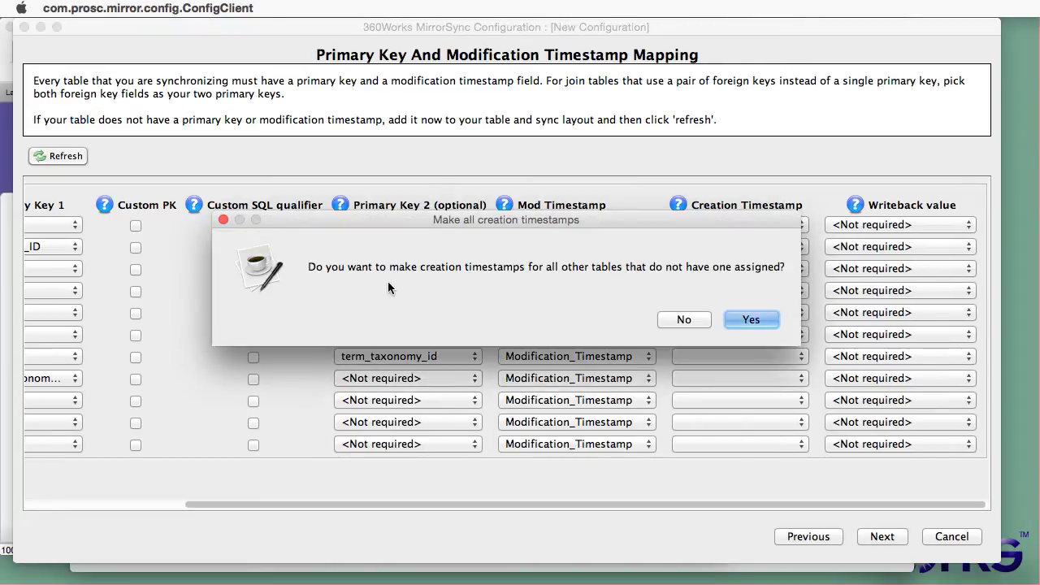
click(749, 319)
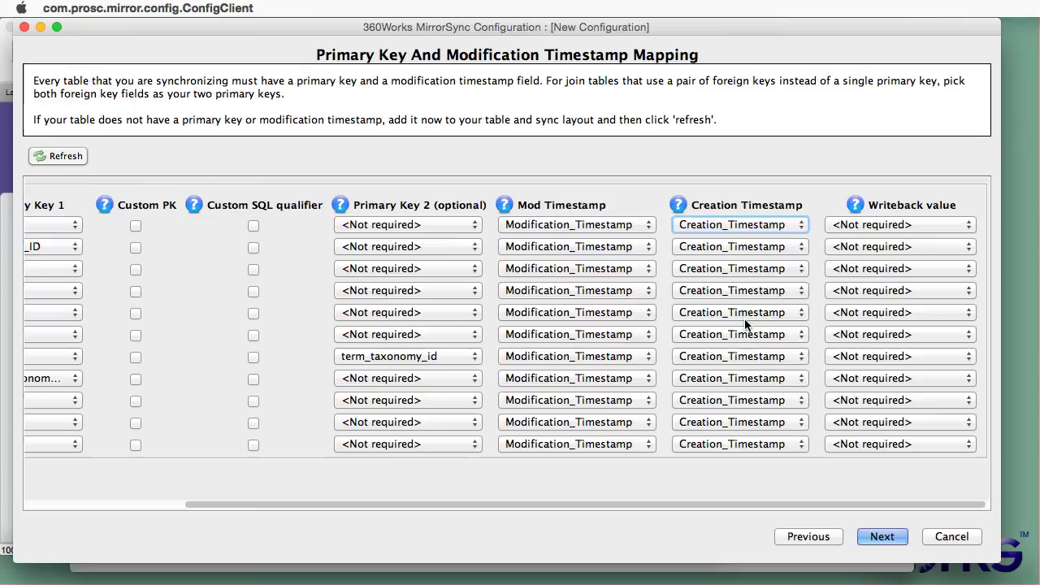
click(879, 537)
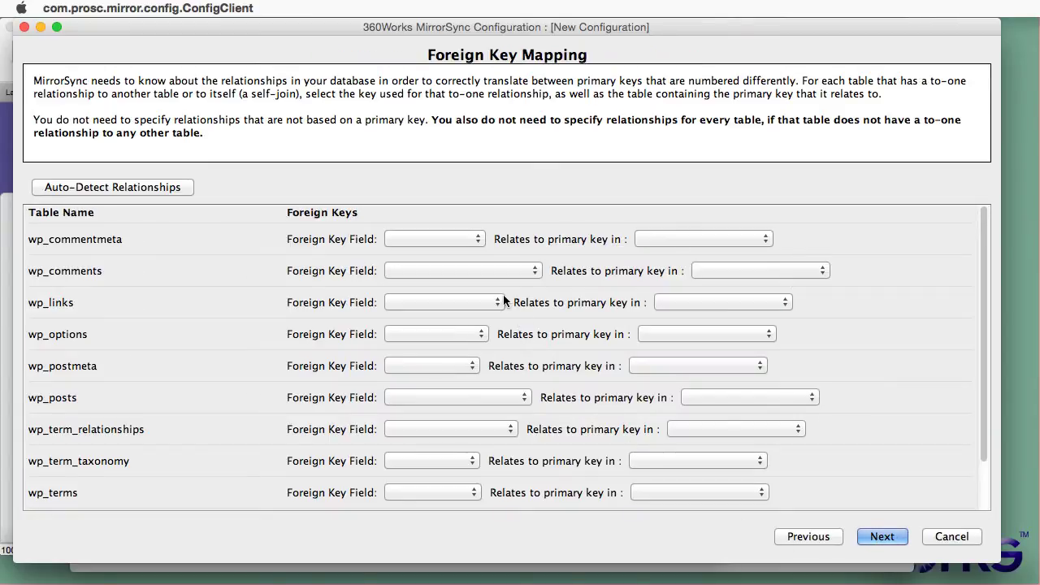
Step: Map wp_commentmeta's comment_id as a foreign key to wp_comments
click(446, 238)
click(446, 239)
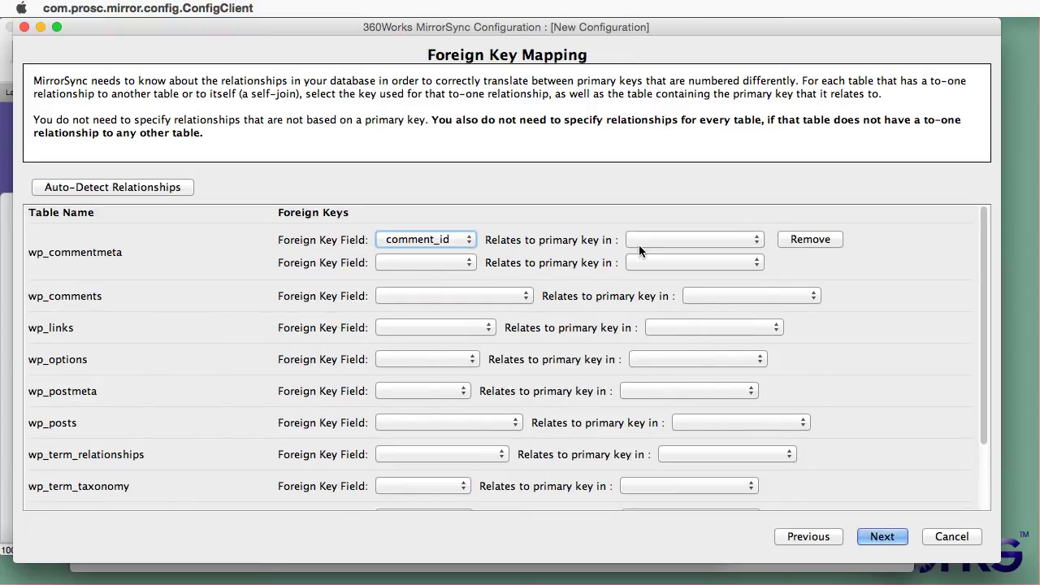
click(682, 240)
click(663, 271)
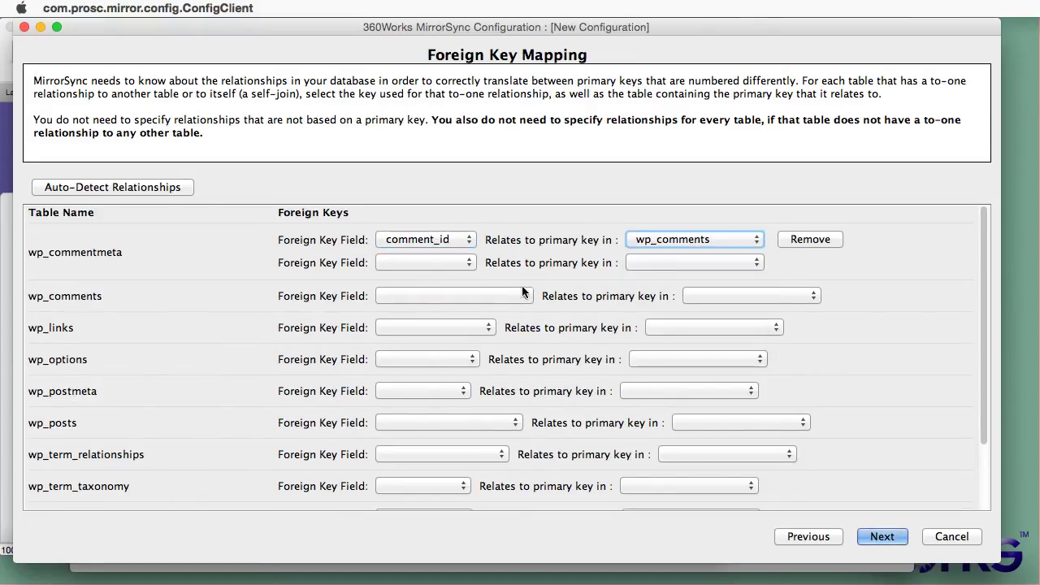
Step: Map wp_comments' comment_post_ID as a foreign key to wp_posts
click(520, 296)
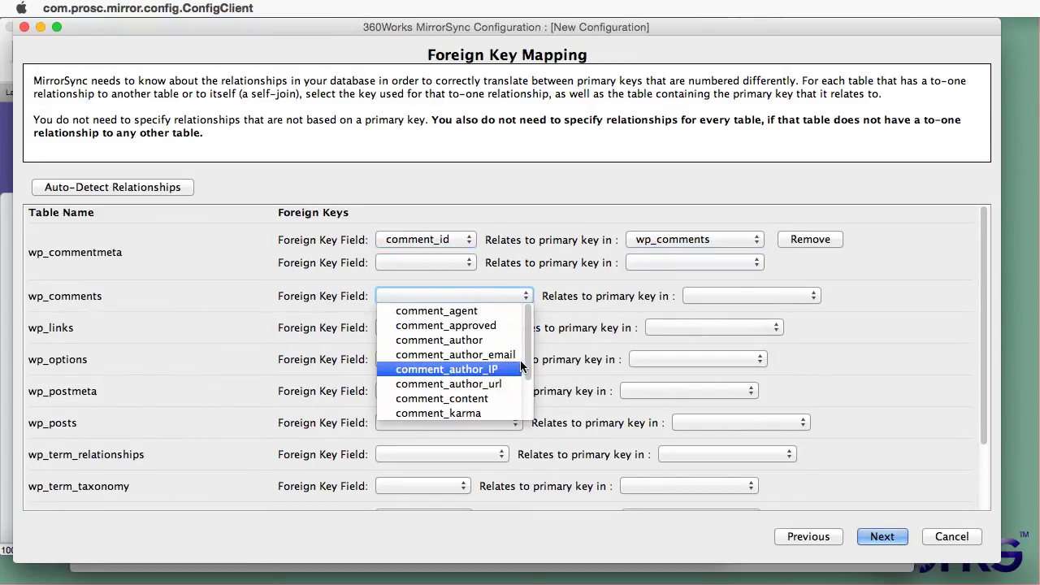
drag(527, 354, 528, 407)
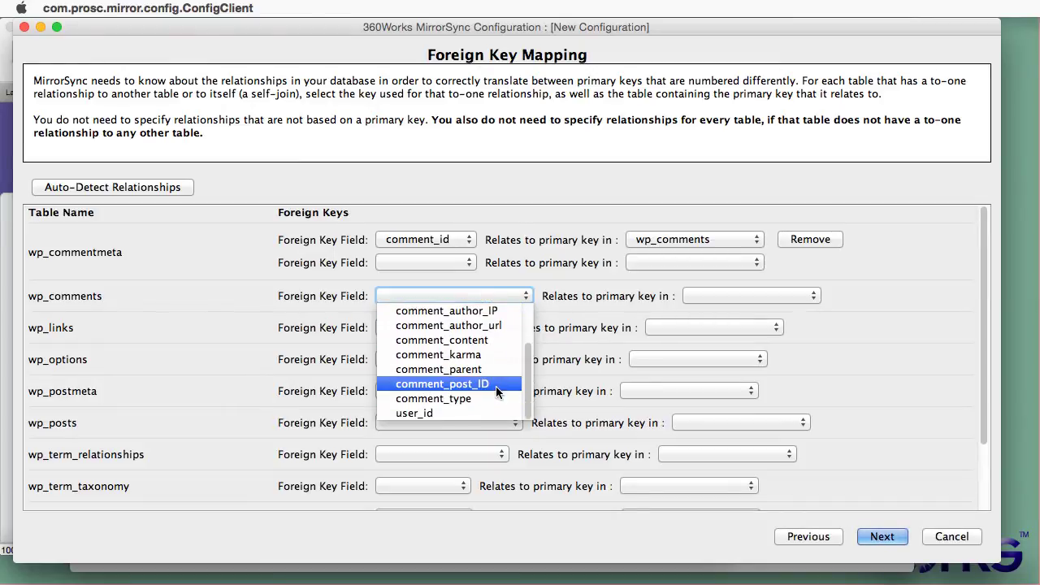
click(495, 385)
click(690, 296)
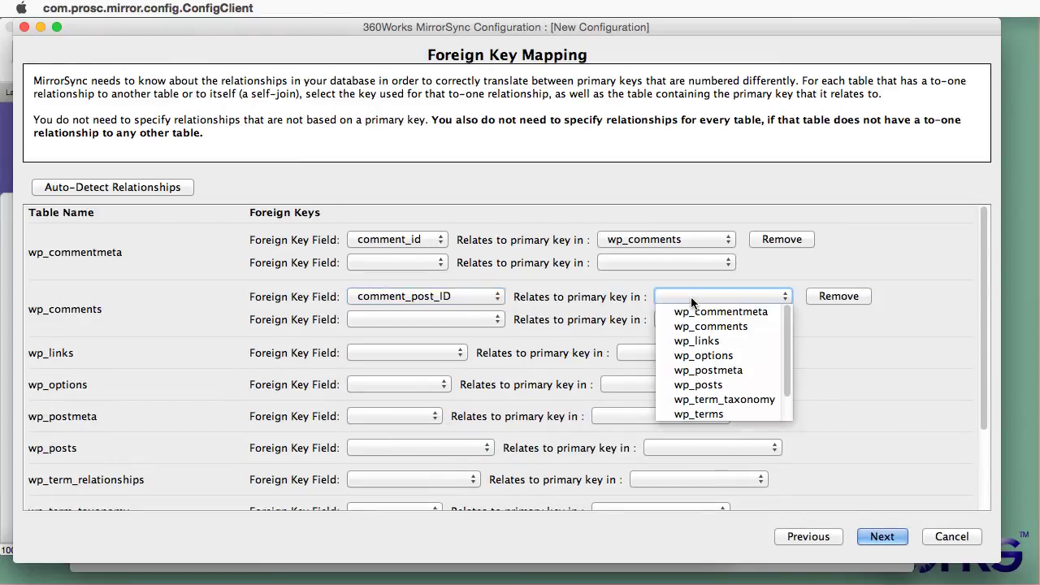
click(707, 382)
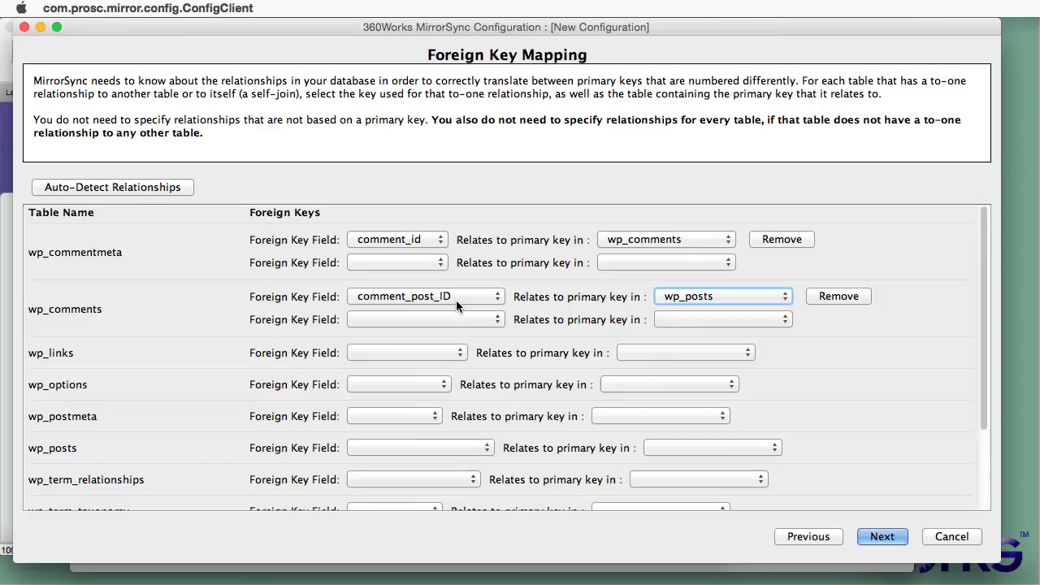
Step: Add wp_comments' user_id as a second foreign key relating to wp_users
click(437, 320)
scroll(504, 346, down, 2)
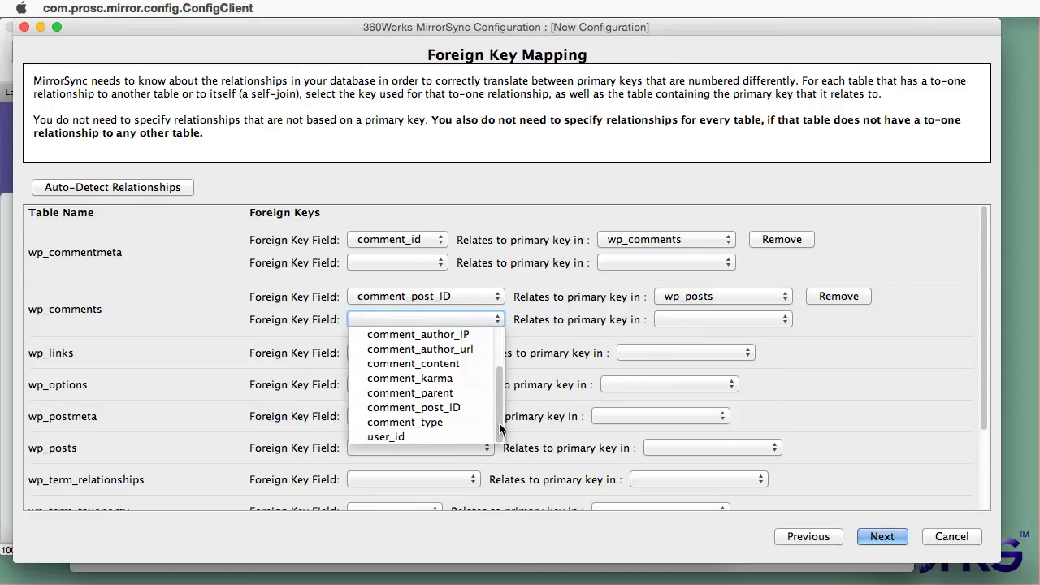
click(460, 434)
click(660, 321)
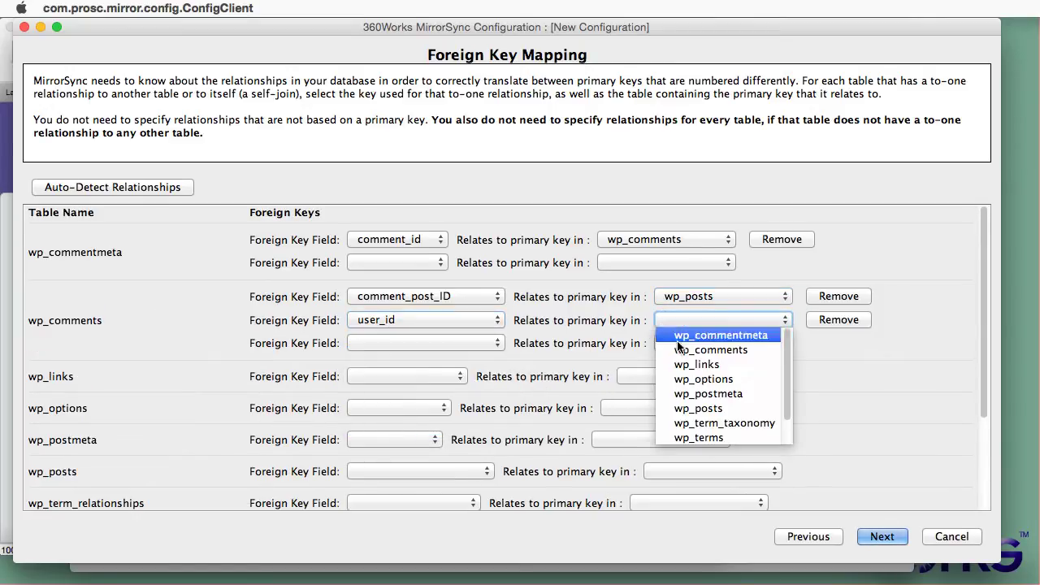
scroll(732, 406, down, 2)
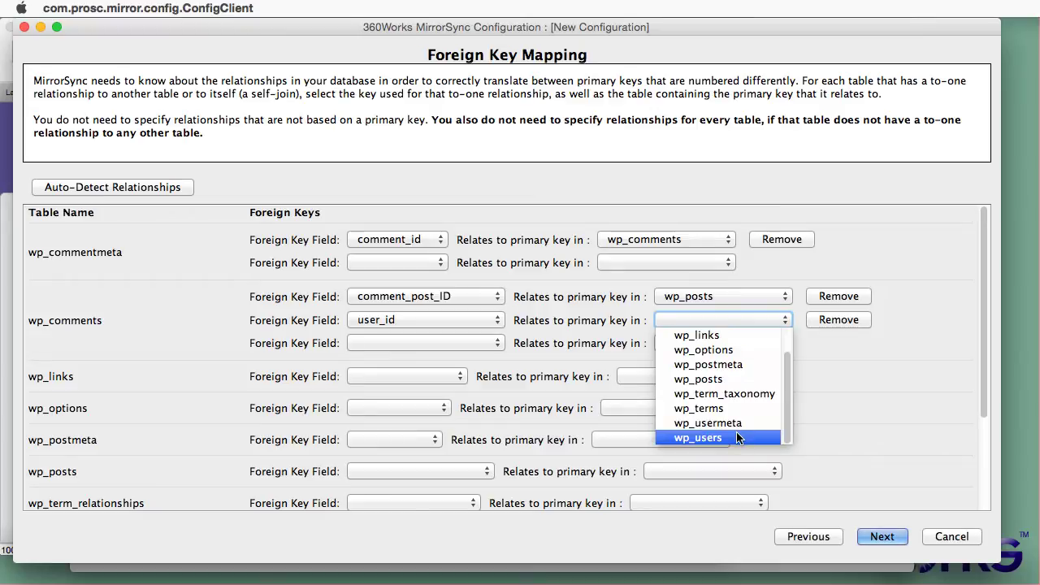
click(715, 434)
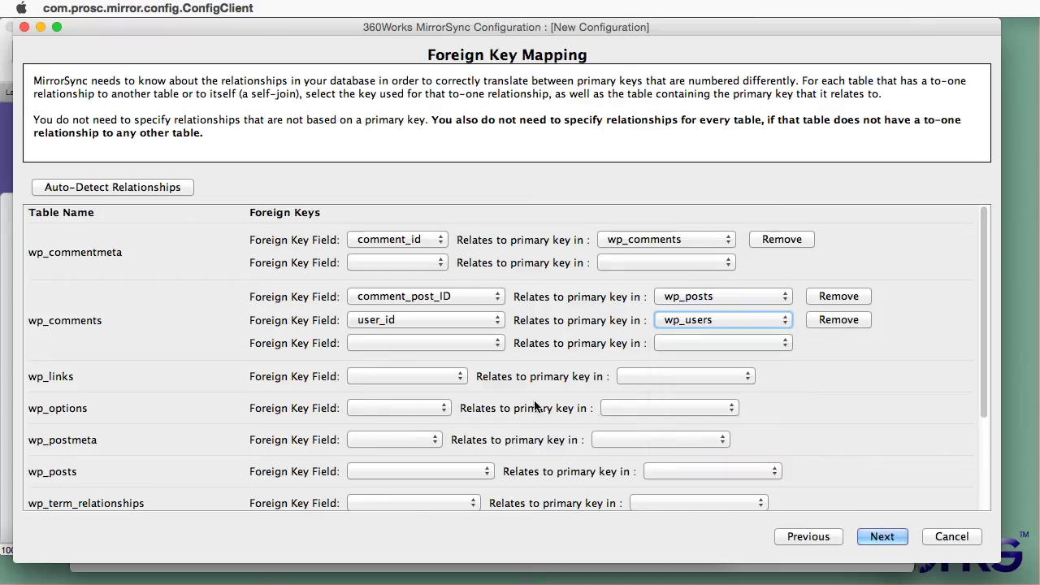
Step: Check the wp_links and wp_options columns and leave both without a foreign key
click(423, 378)
scroll(465, 411, down, 3)
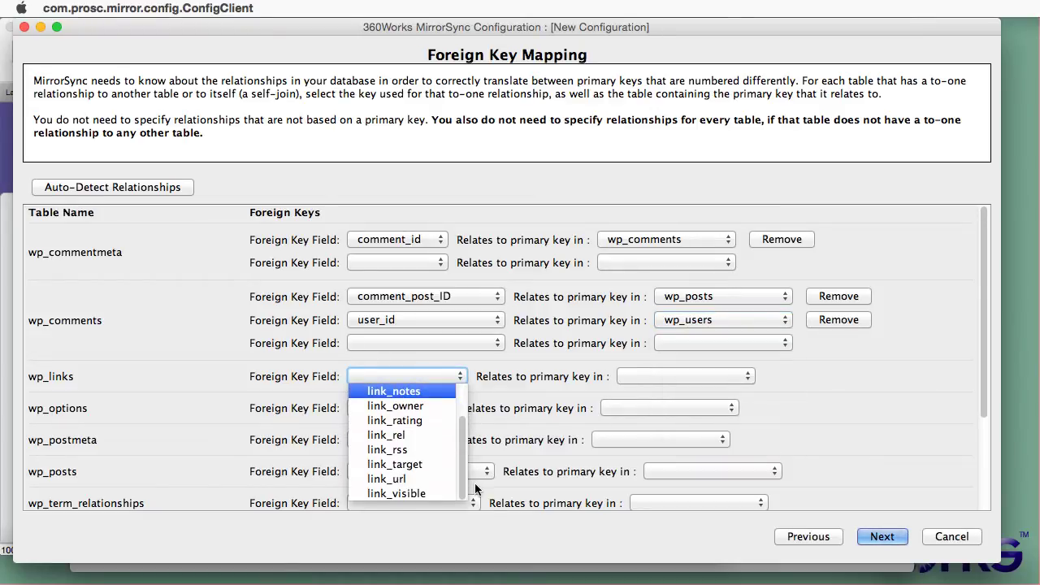
scroll(465, 410, up, 2)
click(500, 404)
click(430, 408)
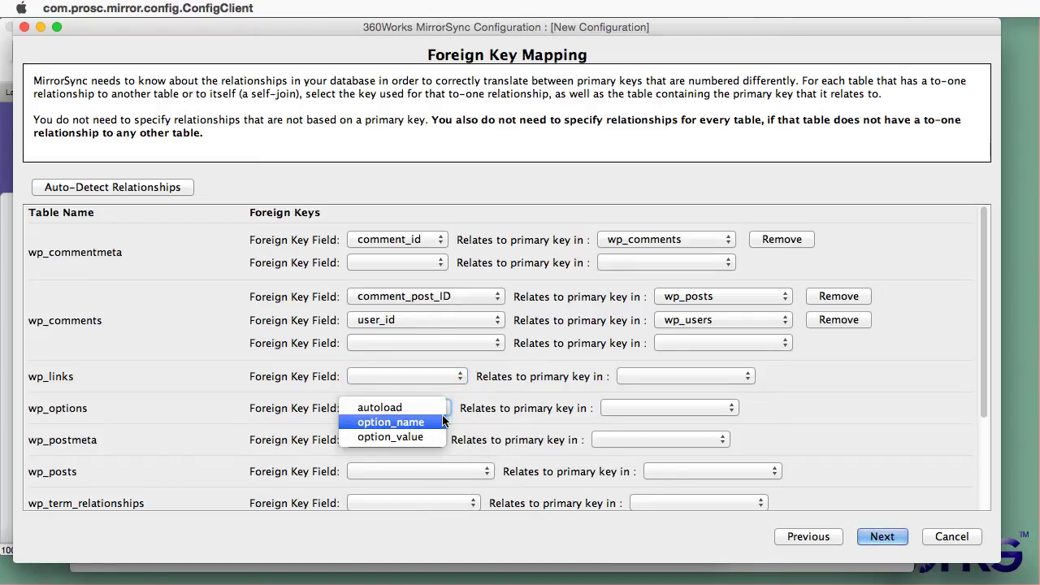
click(501, 413)
Step: Set wp_postmeta's post_id as a foreign key to the wp_posts primary key
click(437, 441)
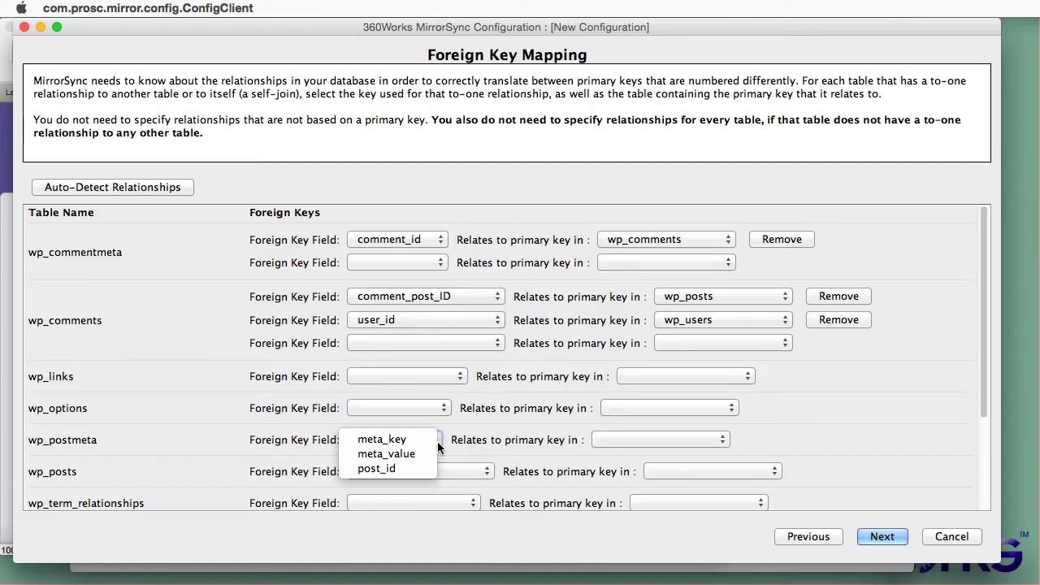
click(387, 471)
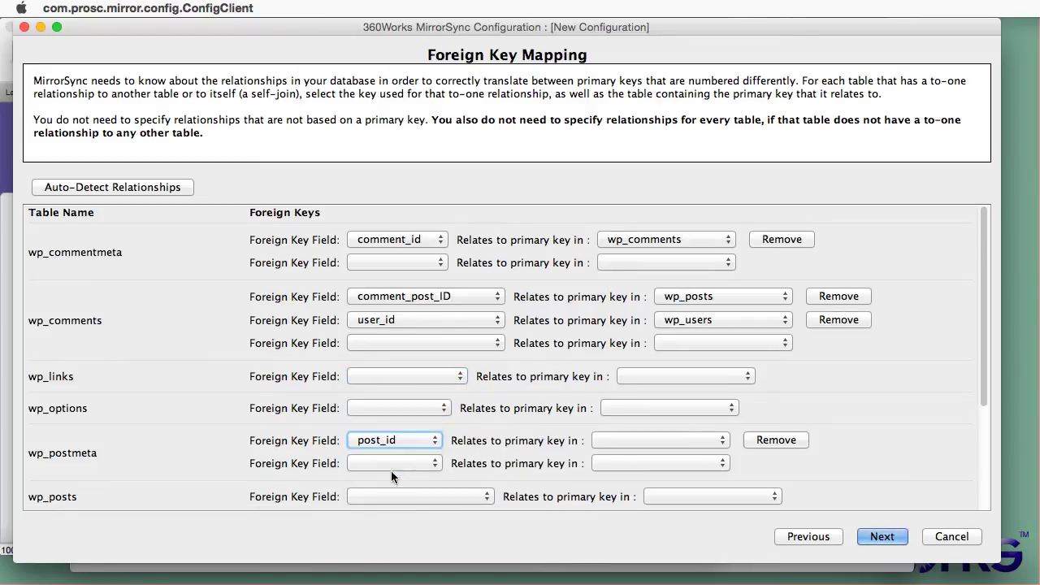
click(673, 440)
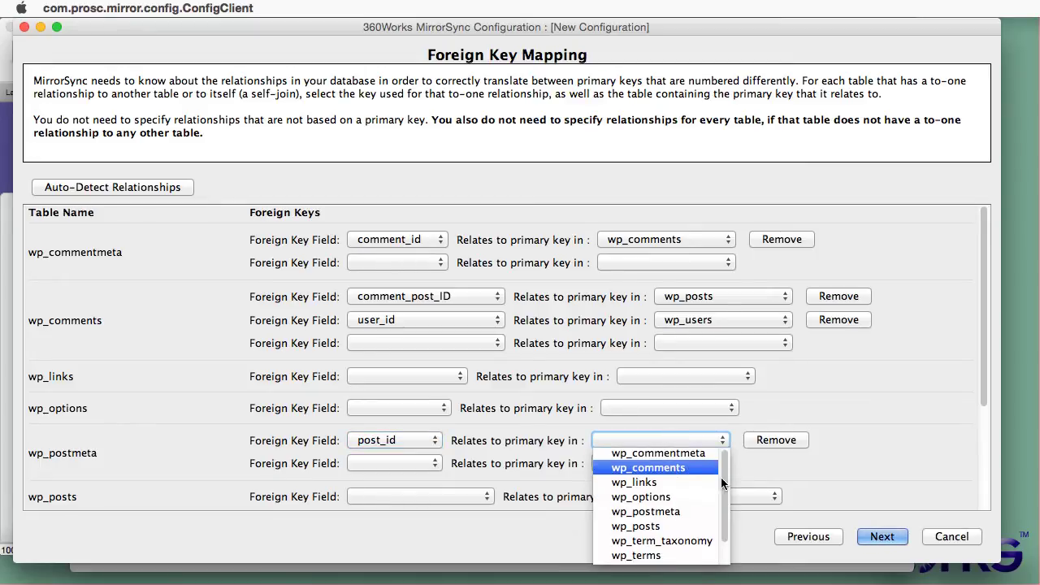
scroll(721, 477, down, 2)
click(638, 497)
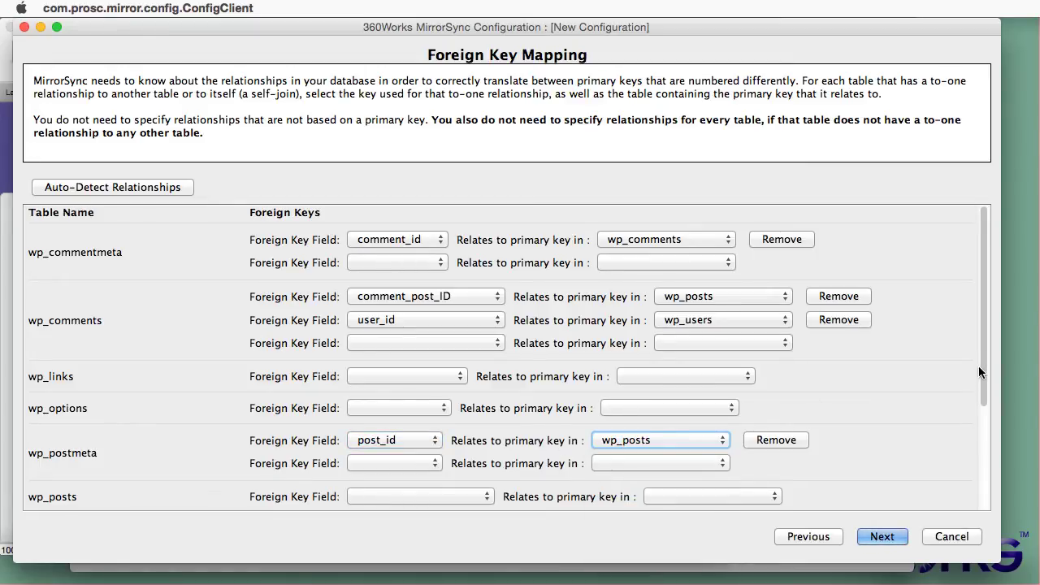
scroll(981, 387, down, 5)
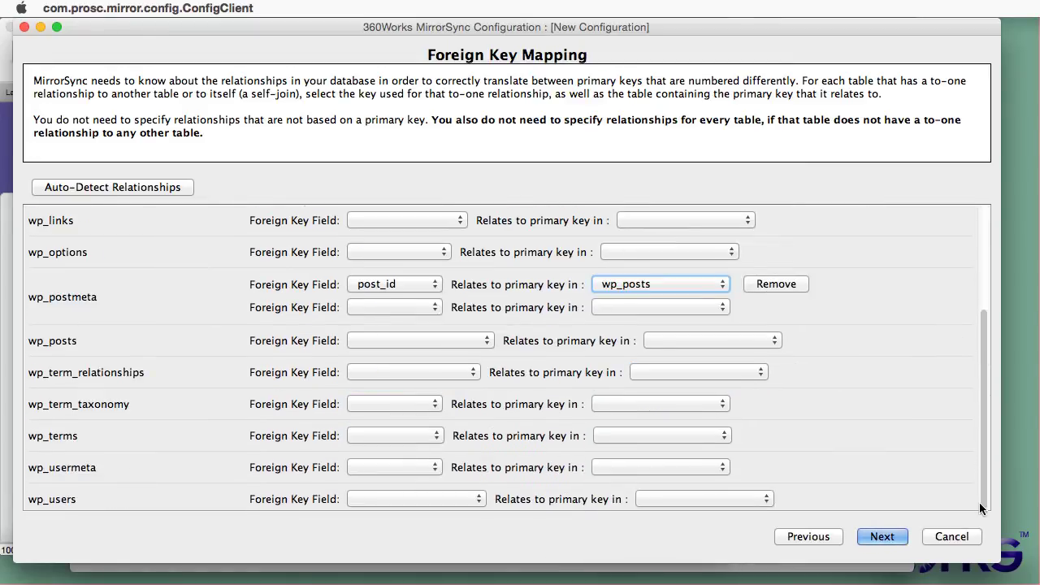
Step: Set wp_posts' post_author as a foreign key relating to wp_users
click(377, 340)
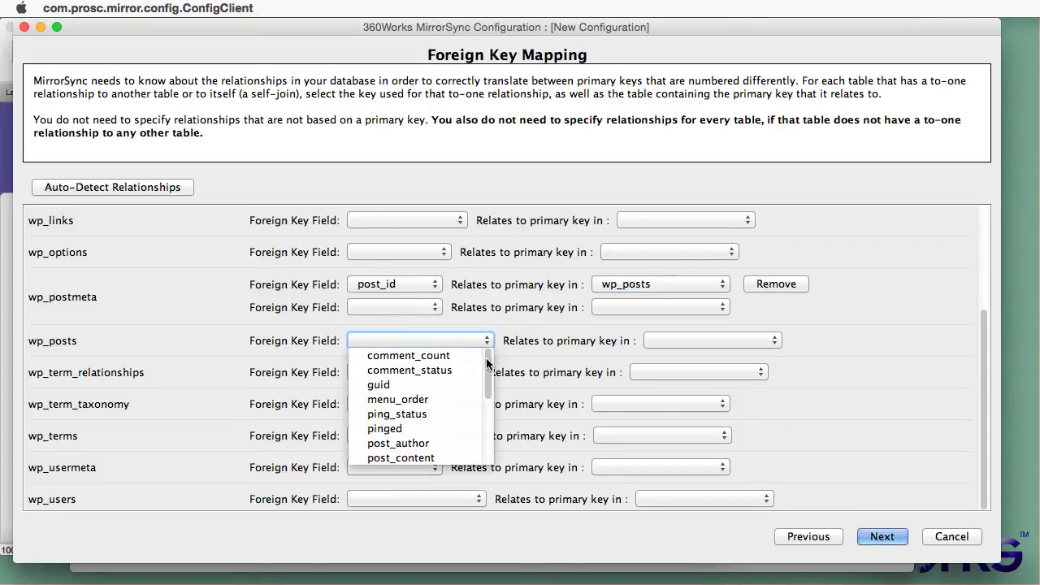
mouse_move(486, 364)
mouse_down()
mouse_move(491, 448)
mouse_move(492, 380)
mouse_up()
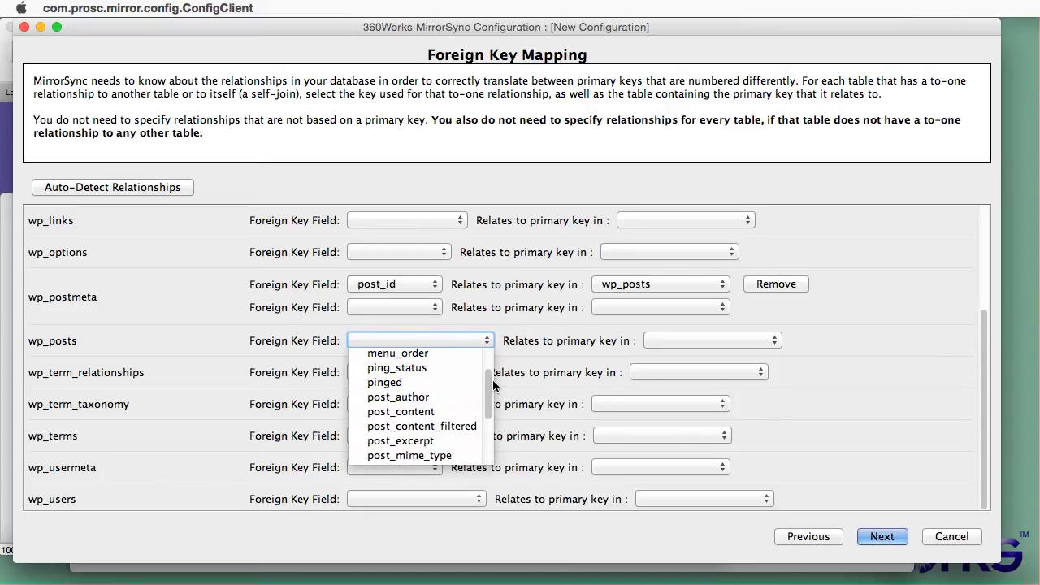
click(447, 398)
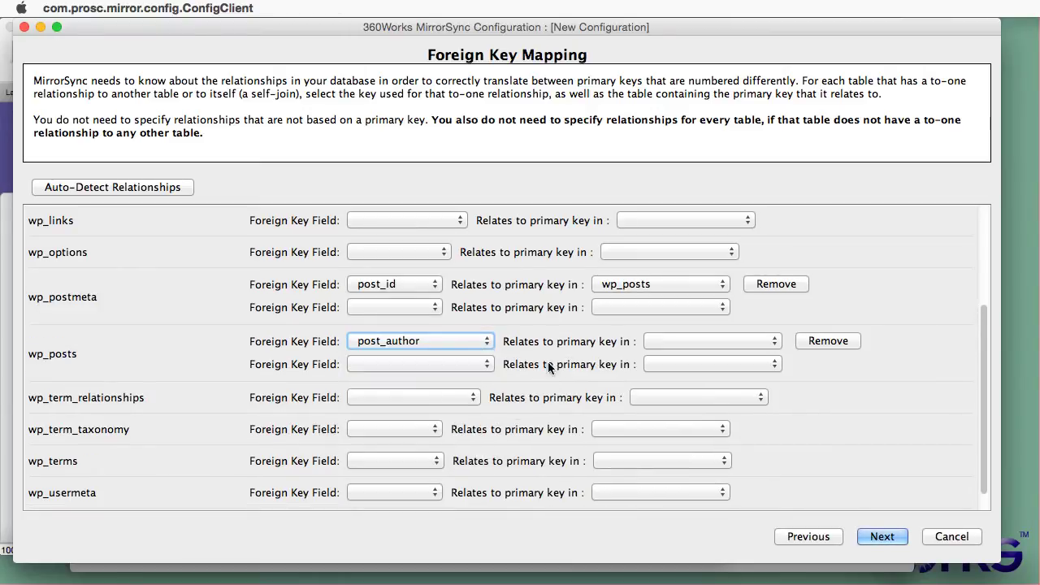
click(683, 345)
scroll(771, 439, down, 1)
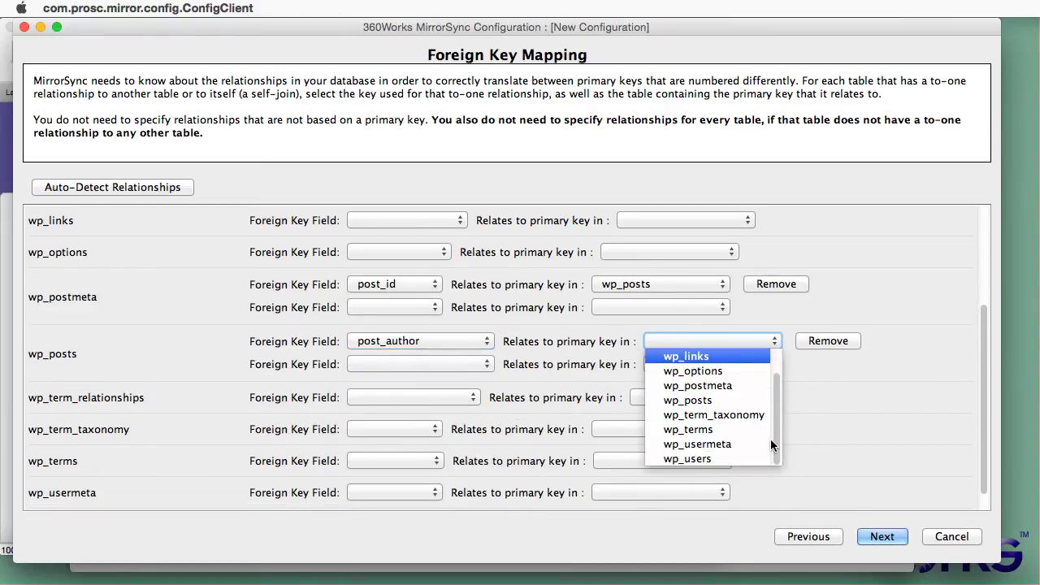
click(730, 459)
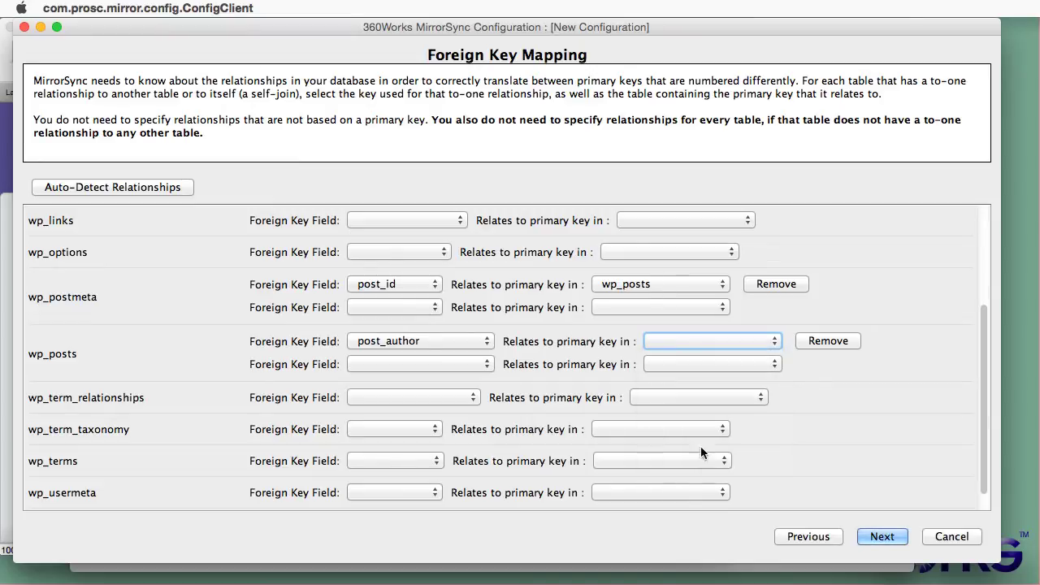
Step: Relate wp_term_relationships' object_id to wp_posts and term_taxonomy_id to wp_term_taxonomy
click(427, 399)
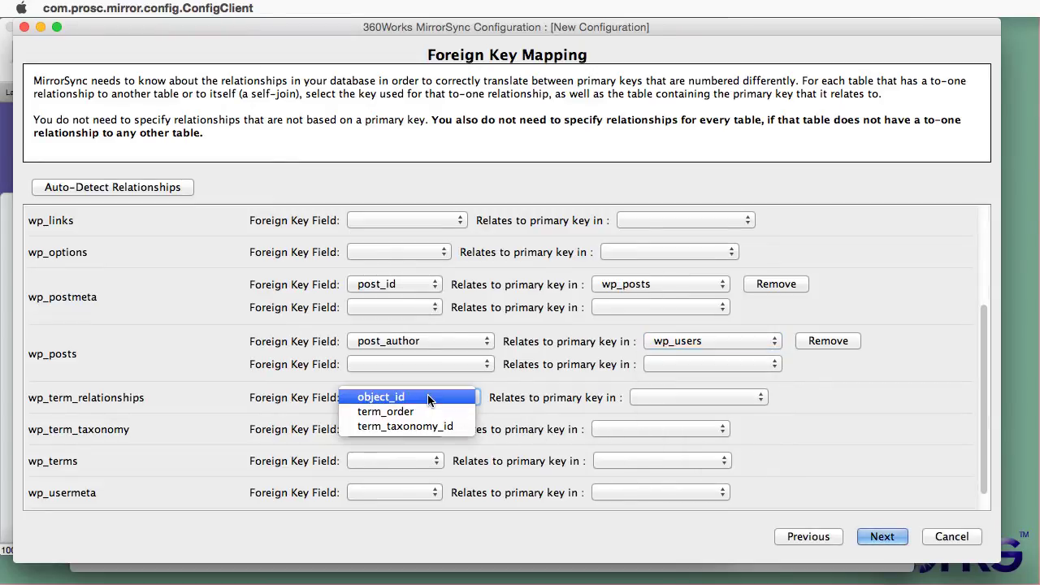
click(428, 398)
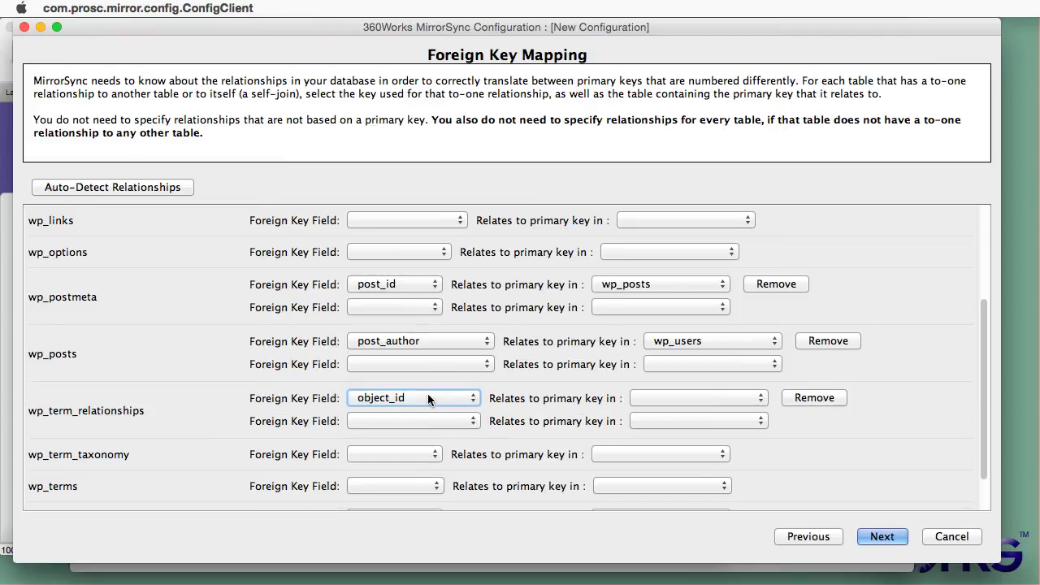
click(679, 398)
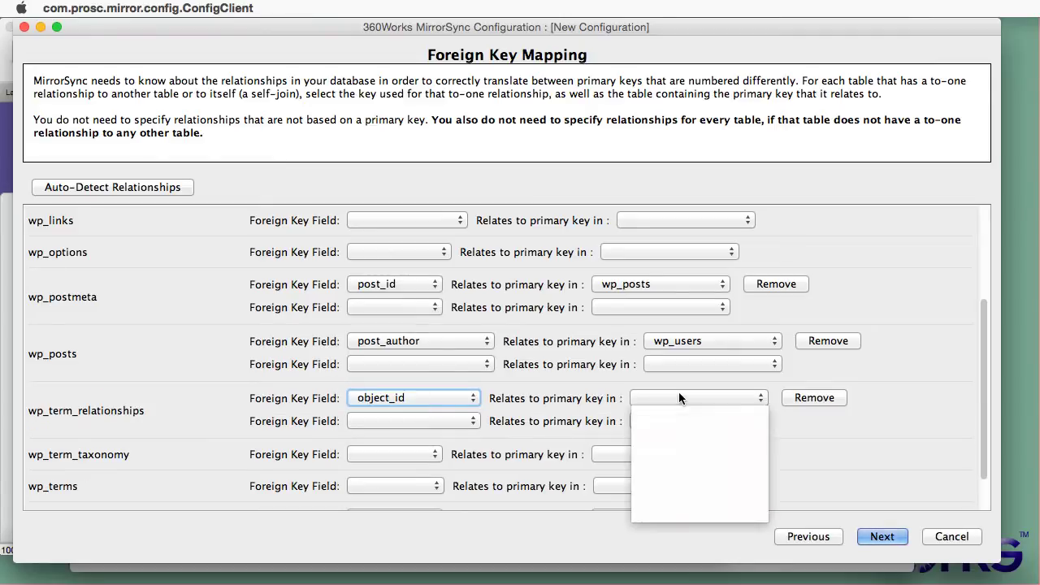
click(675, 486)
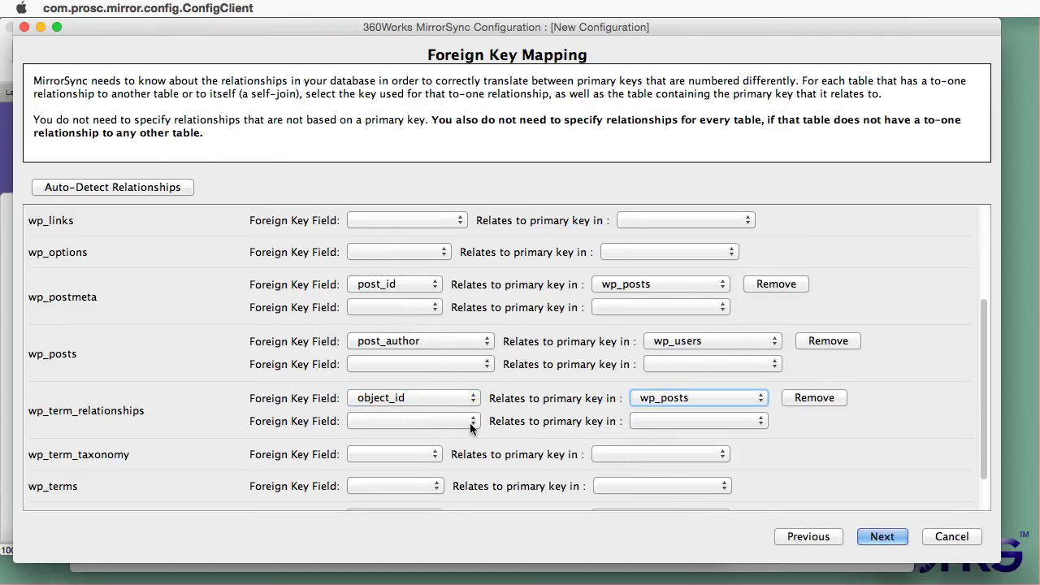
click(444, 423)
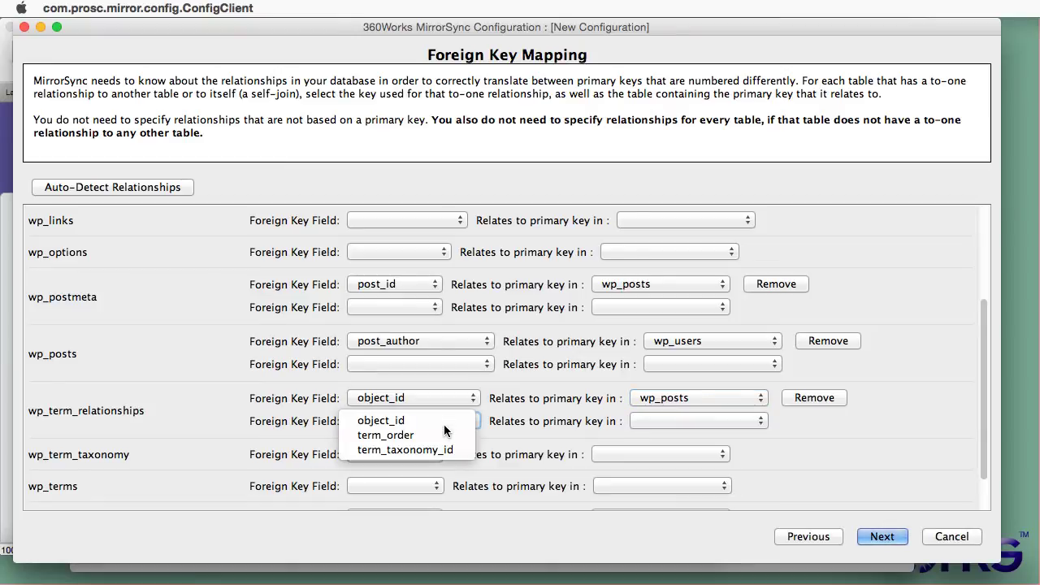
click(443, 450)
click(677, 420)
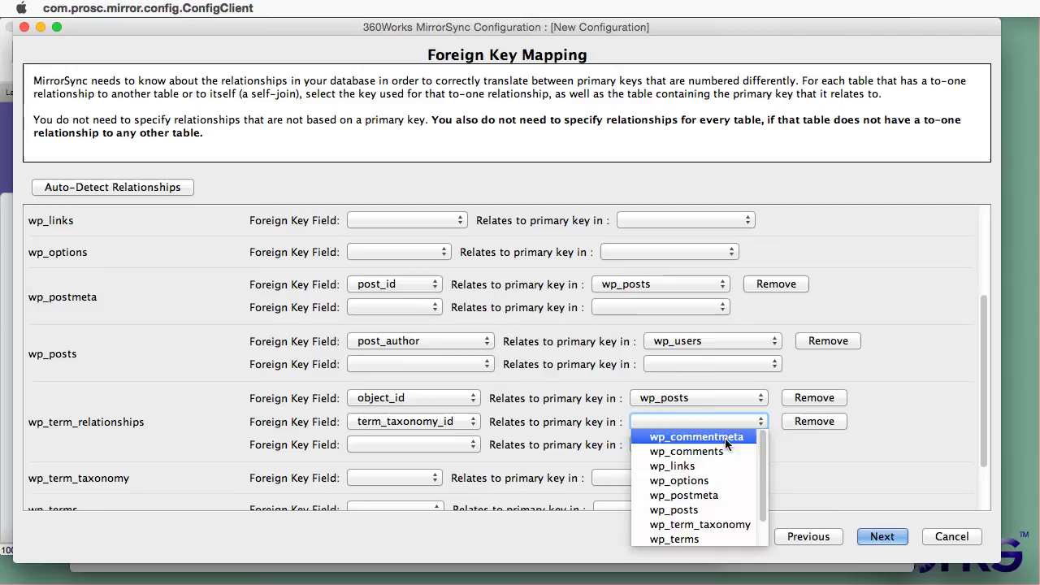
click(737, 527)
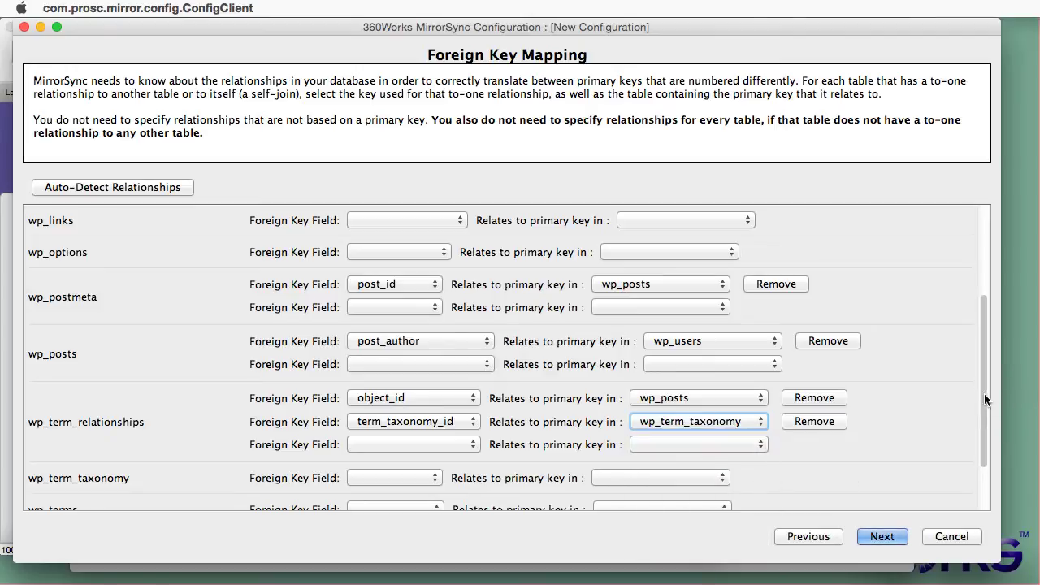
Step: Relate wp_term_taxonomy's term_id to wp_terms, leaving wp_terms without a foreign key
drag(985, 393, 975, 473)
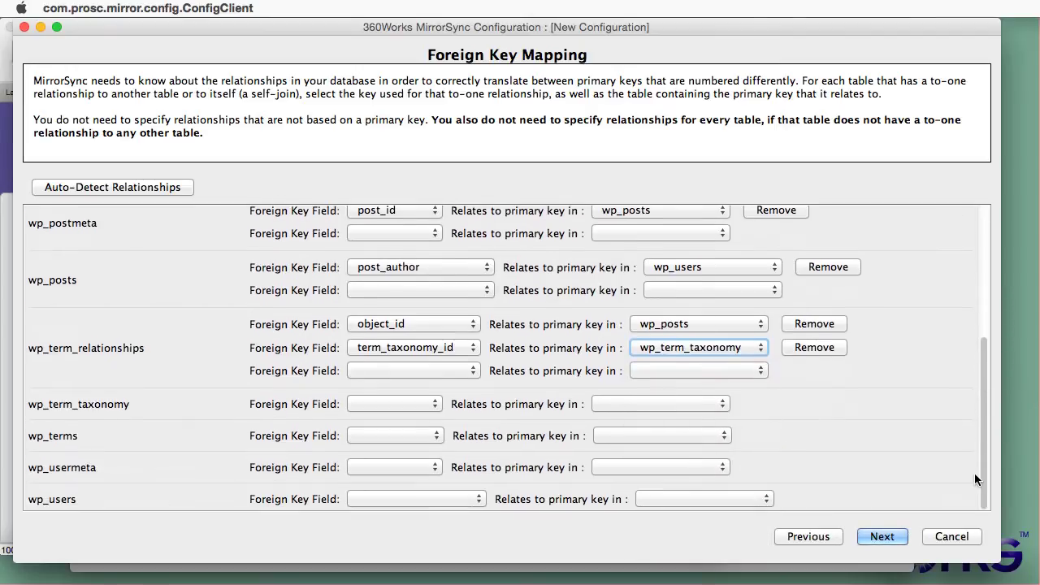
click(414, 404)
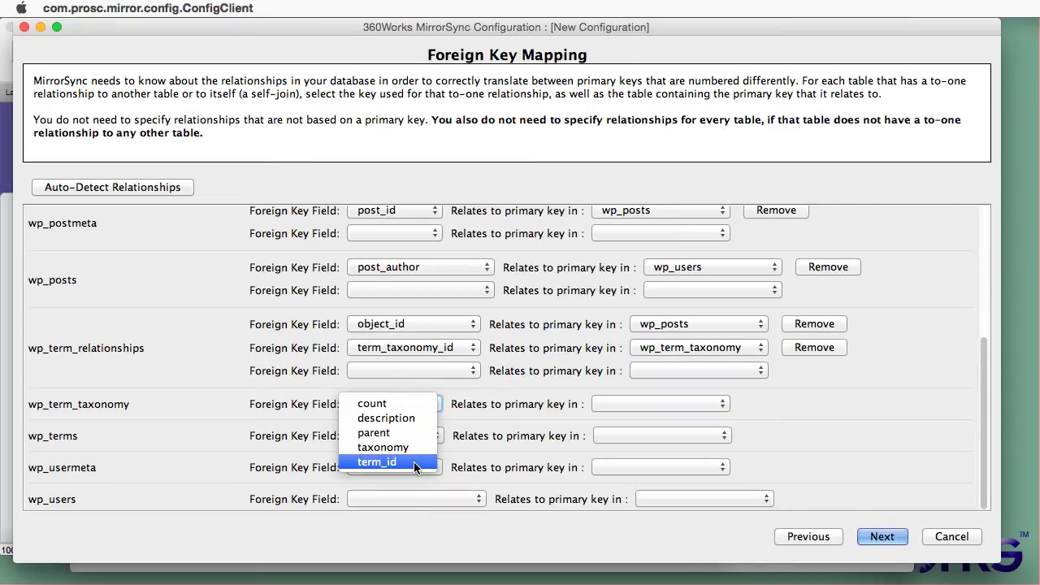
click(413, 461)
click(608, 406)
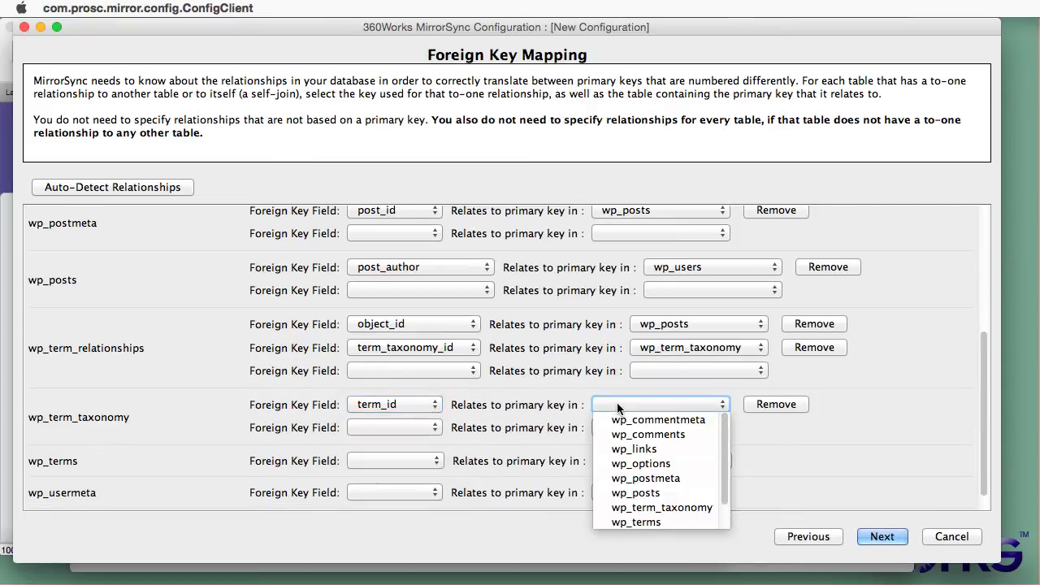
click(674, 521)
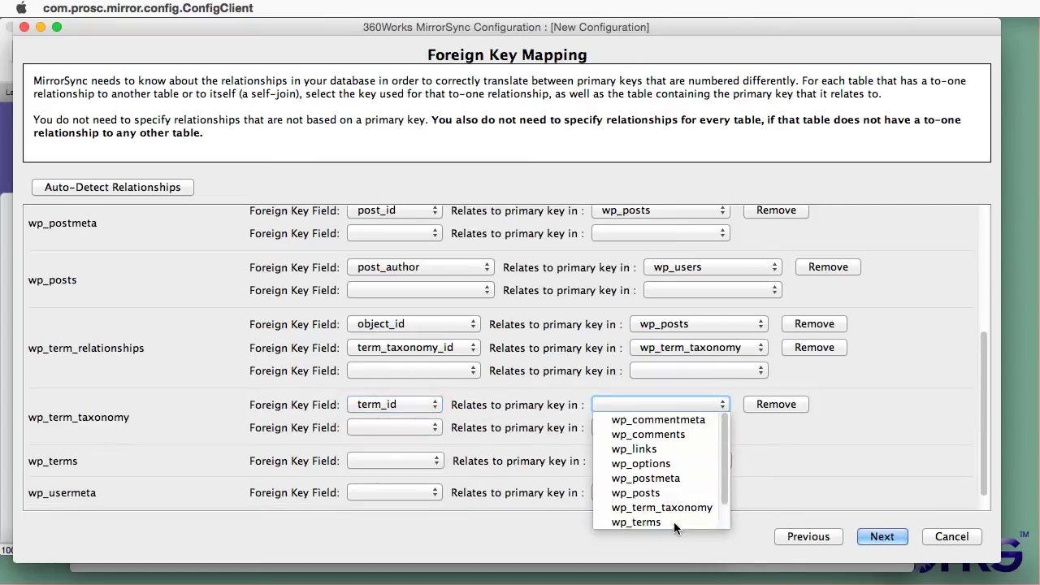
click(379, 462)
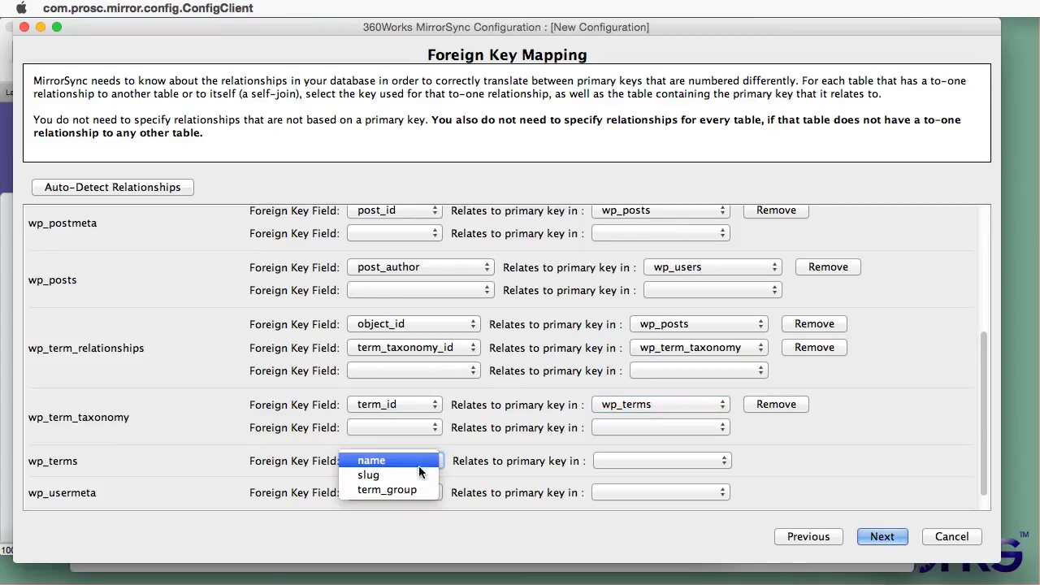
click(443, 482)
Step: Relate wp_usermeta's user_id to wp_users, leaving wp_users without a foreign key
scroll(445, 484, down, 1)
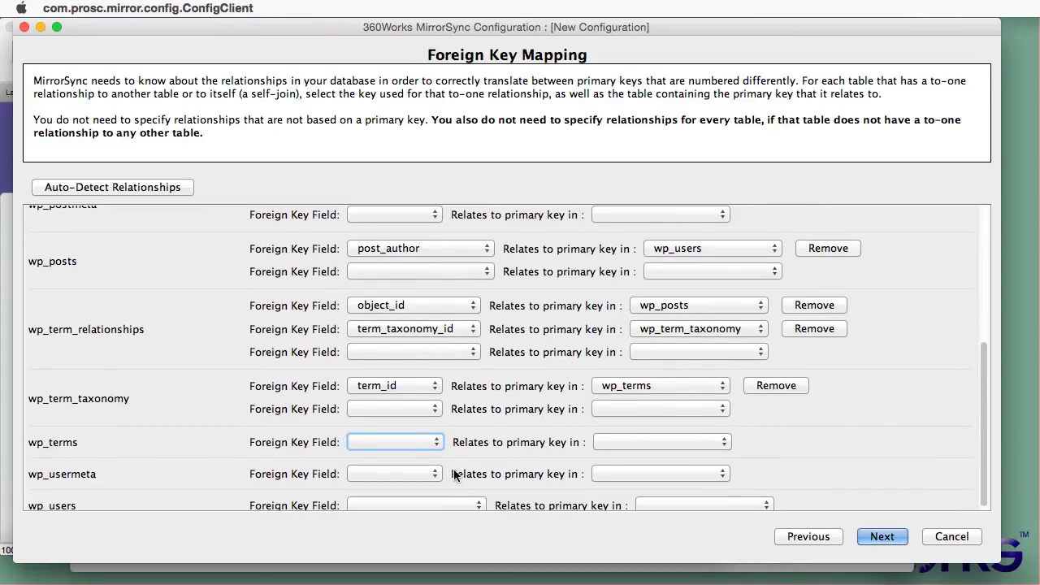
click(429, 478)
click(408, 503)
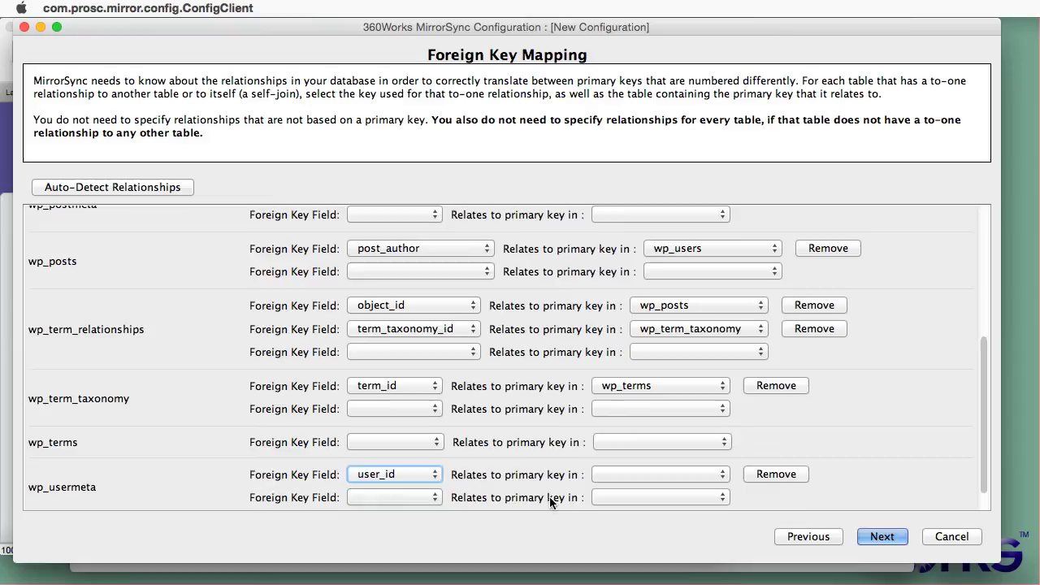
click(643, 474)
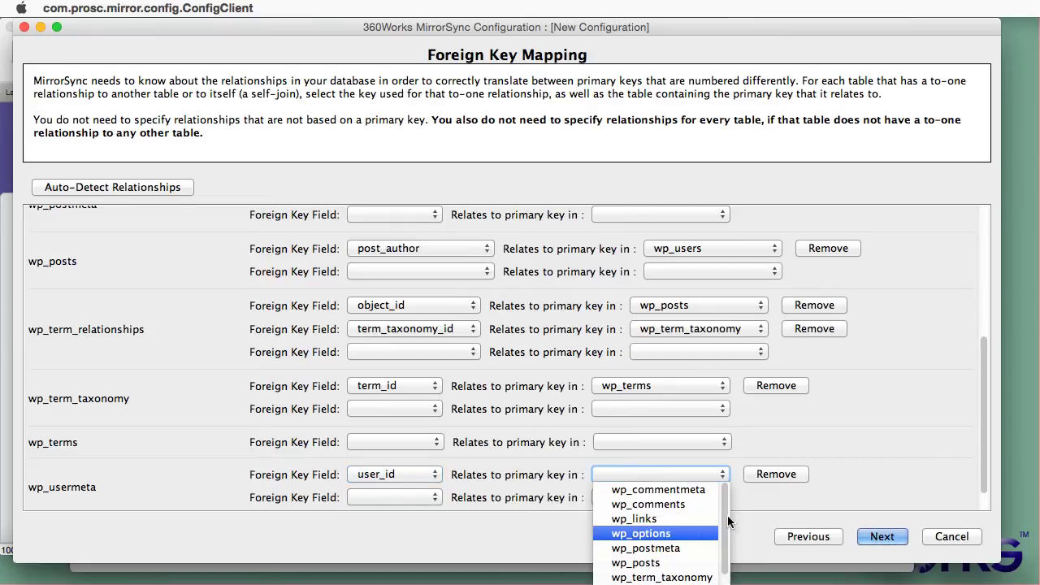
scroll(642, 528, down, 1)
click(642, 579)
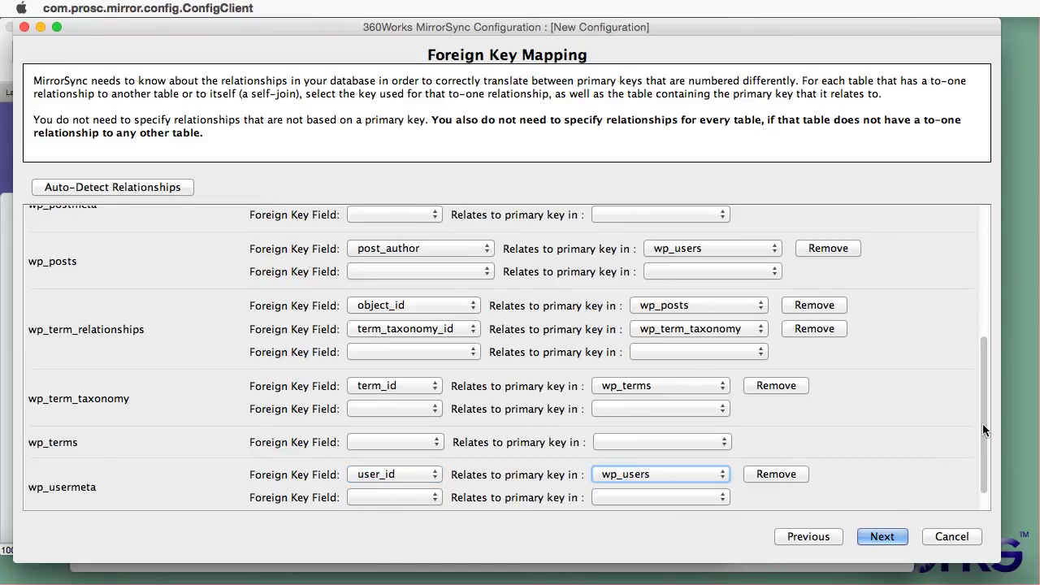
scroll(982, 423, down, 2)
click(479, 499)
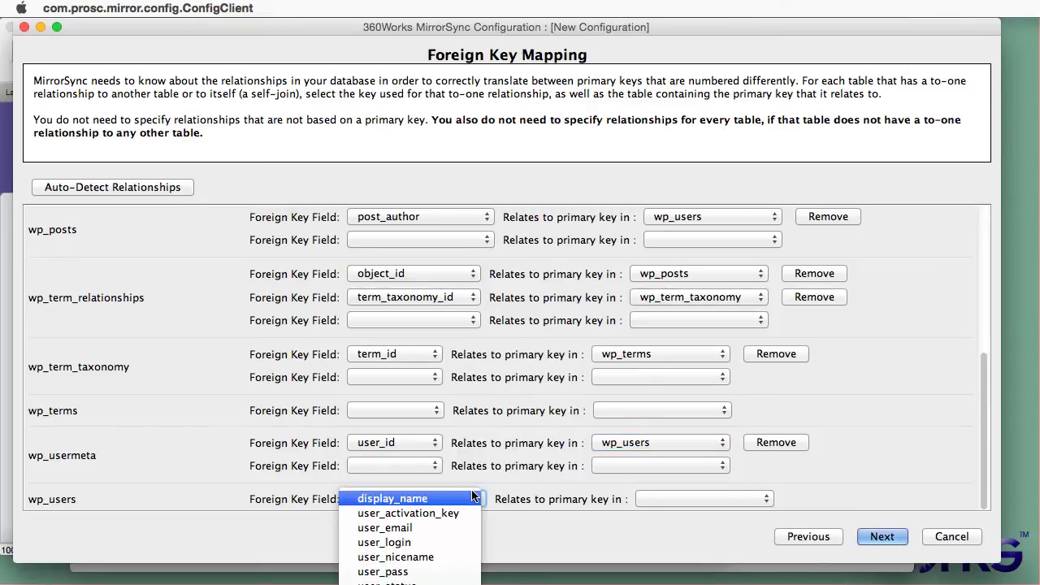
click(513, 474)
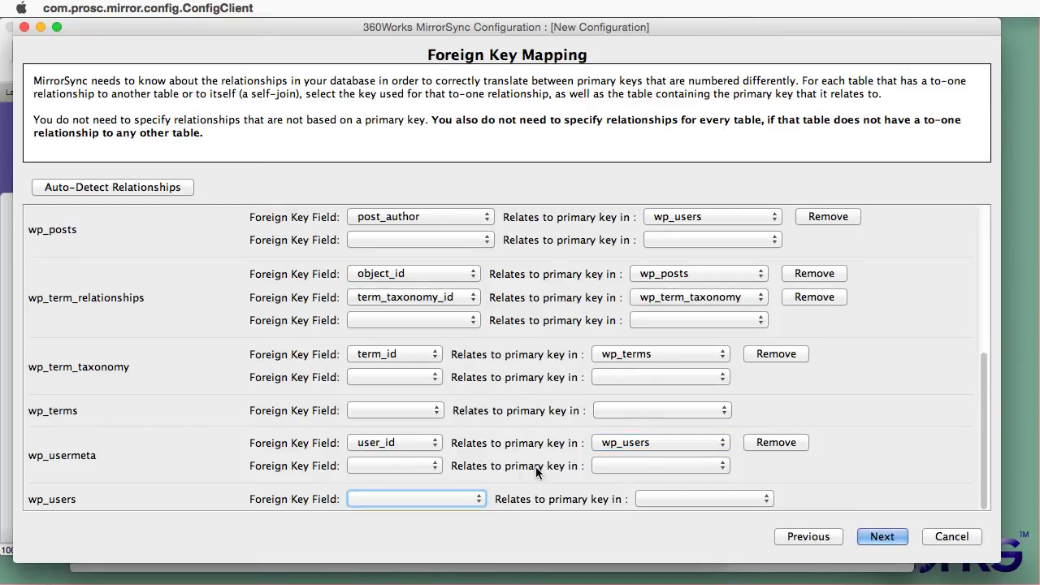
Step: Move wp_postmeta above wp_users and nudge wp_comments right, then save the configuration
click(883, 537)
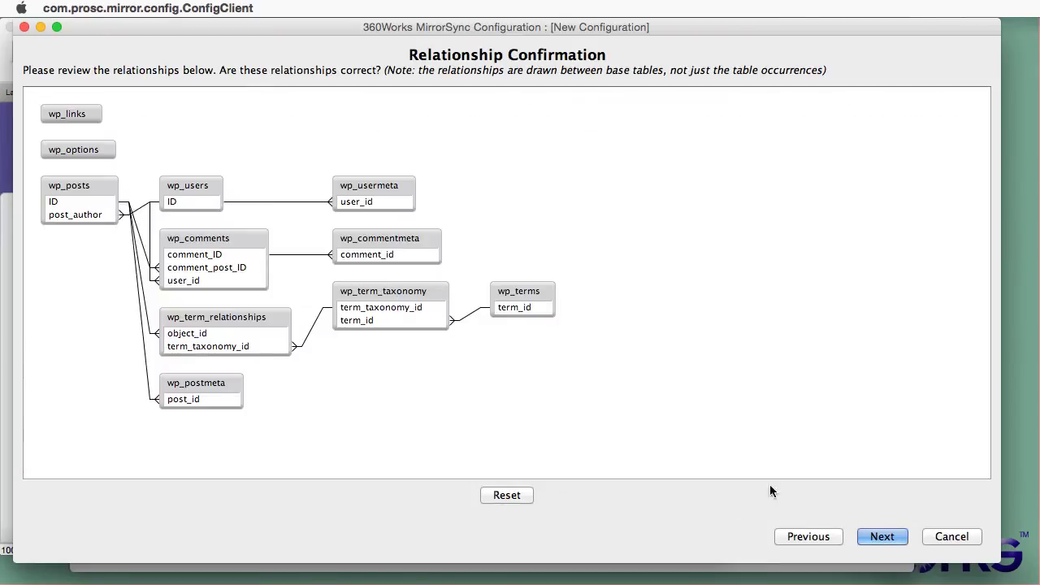
drag(217, 384, 226, 122)
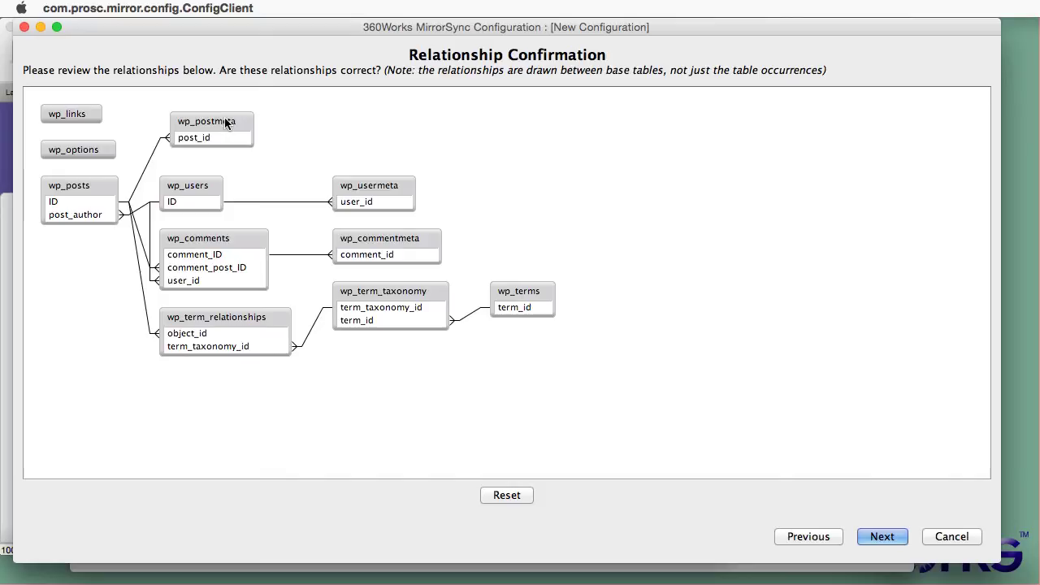
drag(221, 239, 242, 242)
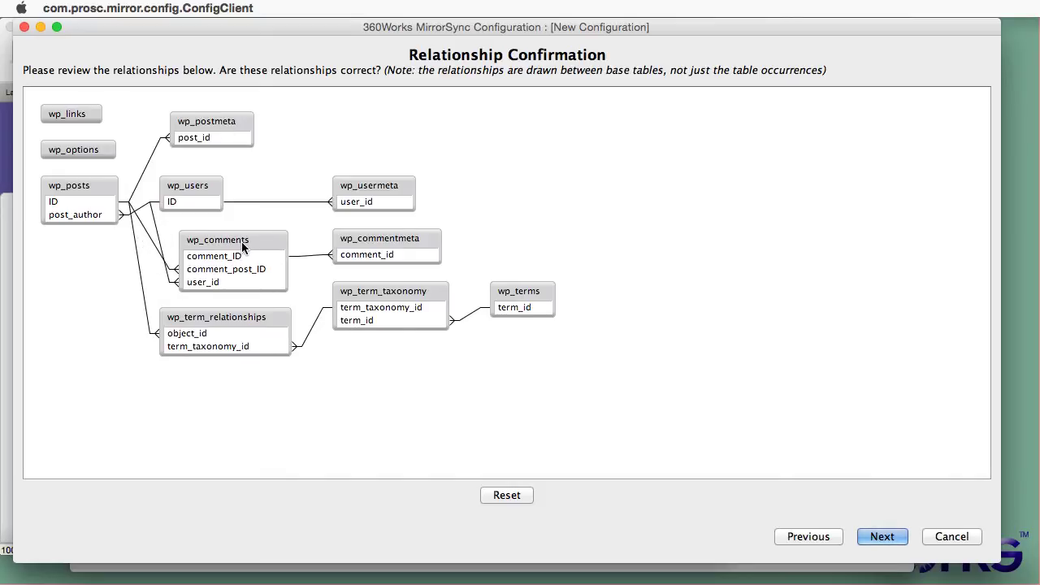
click(883, 538)
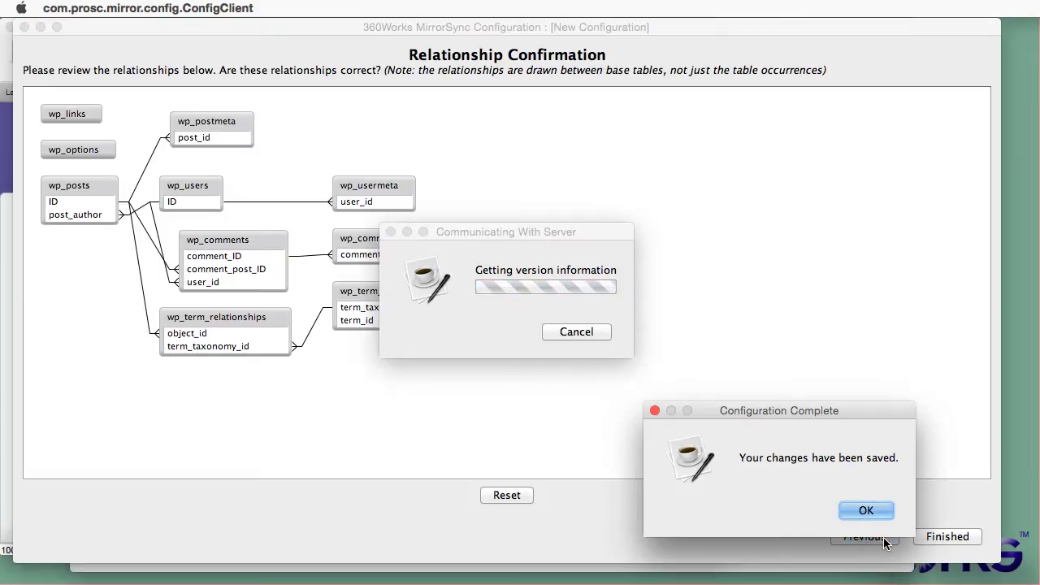
click(866, 510)
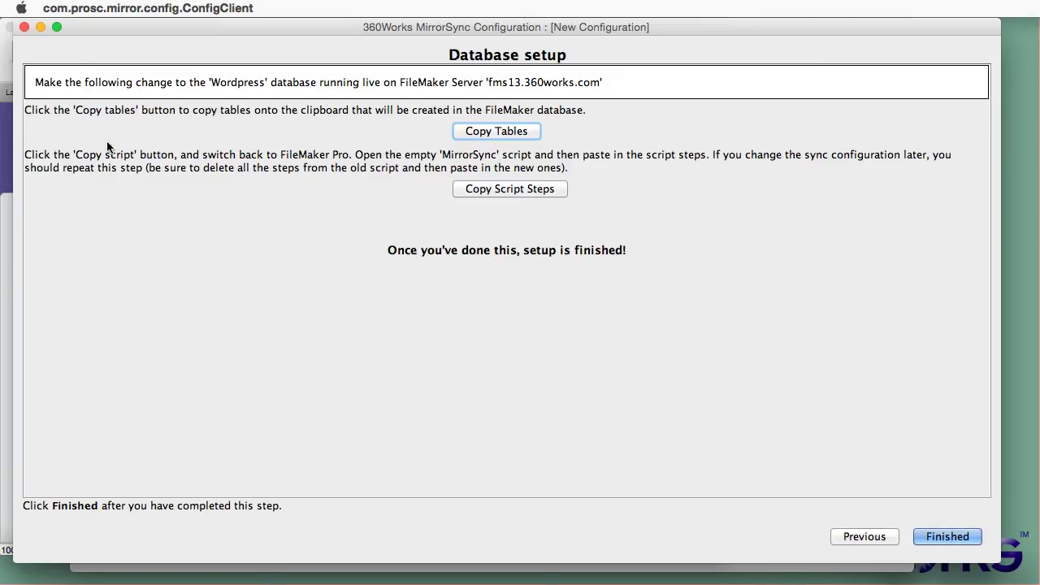
Step: Copy the MirrorSync configuration tables to the clipboard and dismiss the confirmation
click(500, 130)
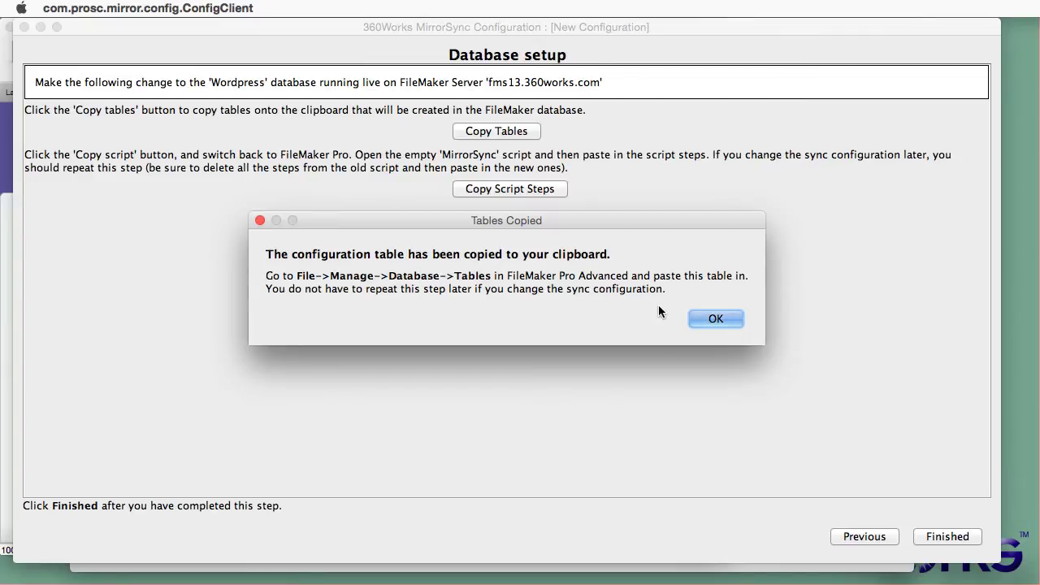
click(734, 320)
Step: Paste the copied wp_ tables into the Wordpress file's Manage Database dialog
key(super+Tab)
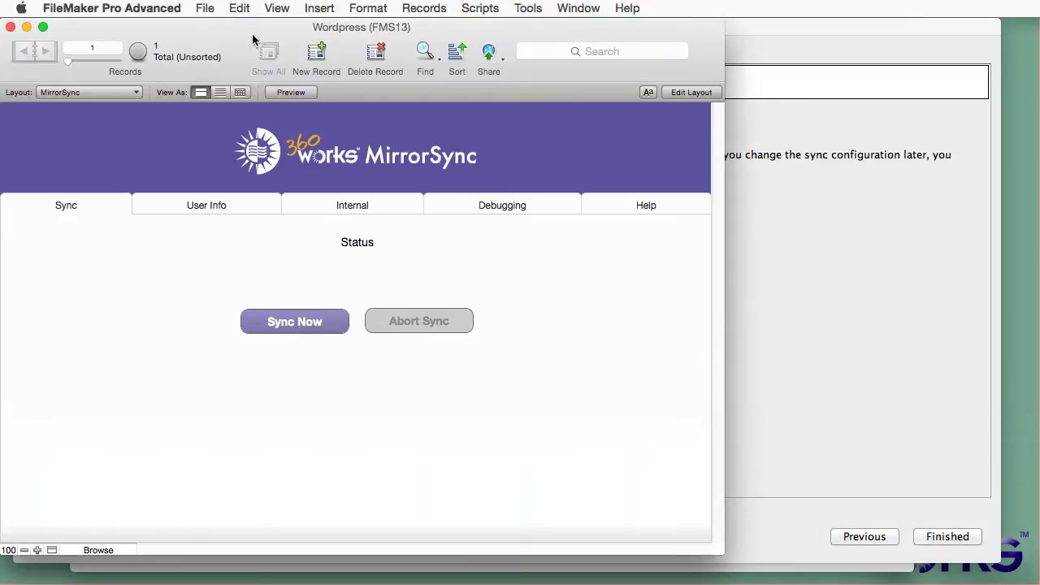
click(205, 8)
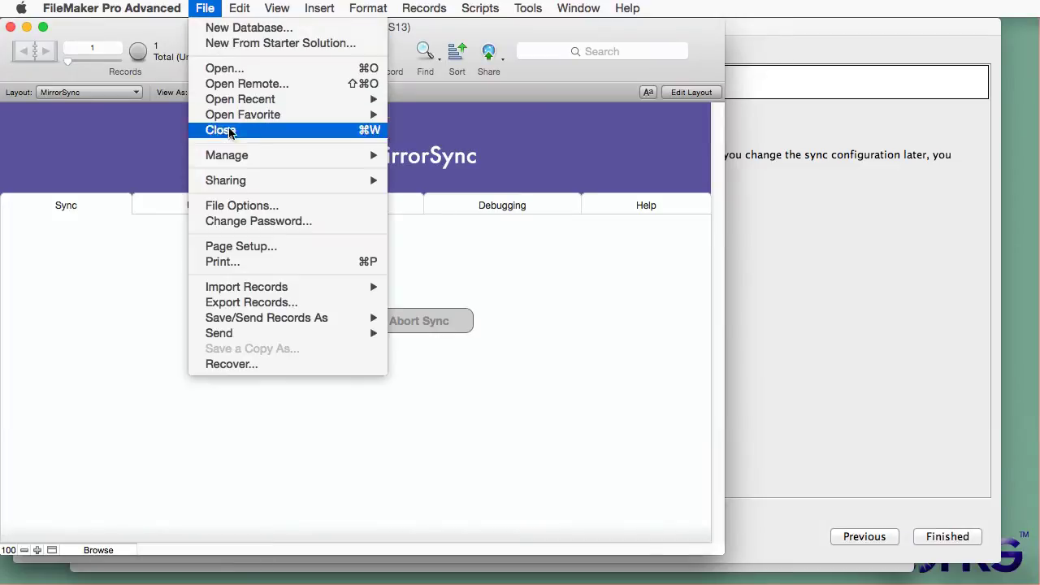
mouse_move(241, 157)
click(492, 157)
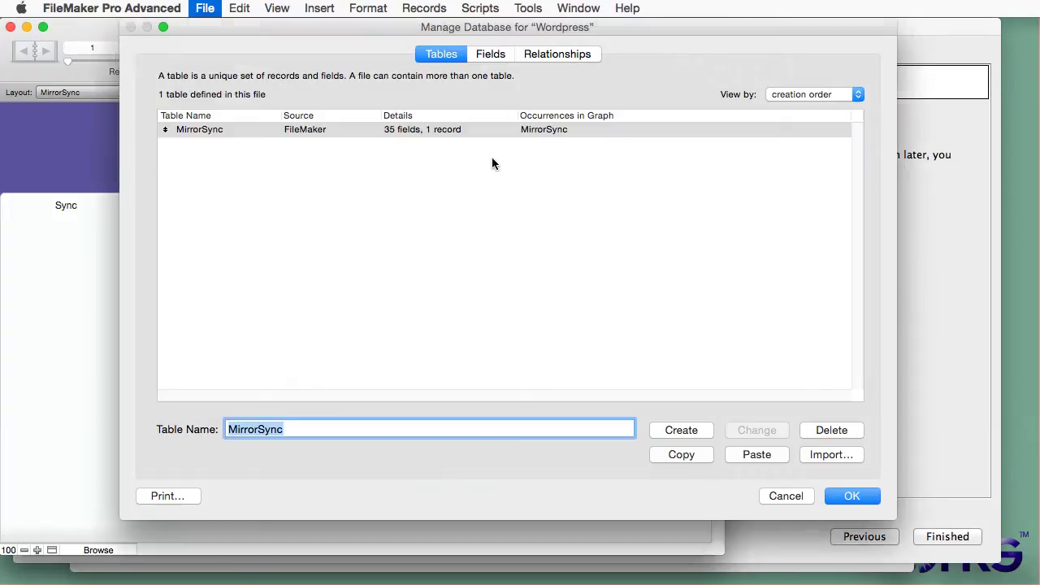
click(508, 199)
click(751, 457)
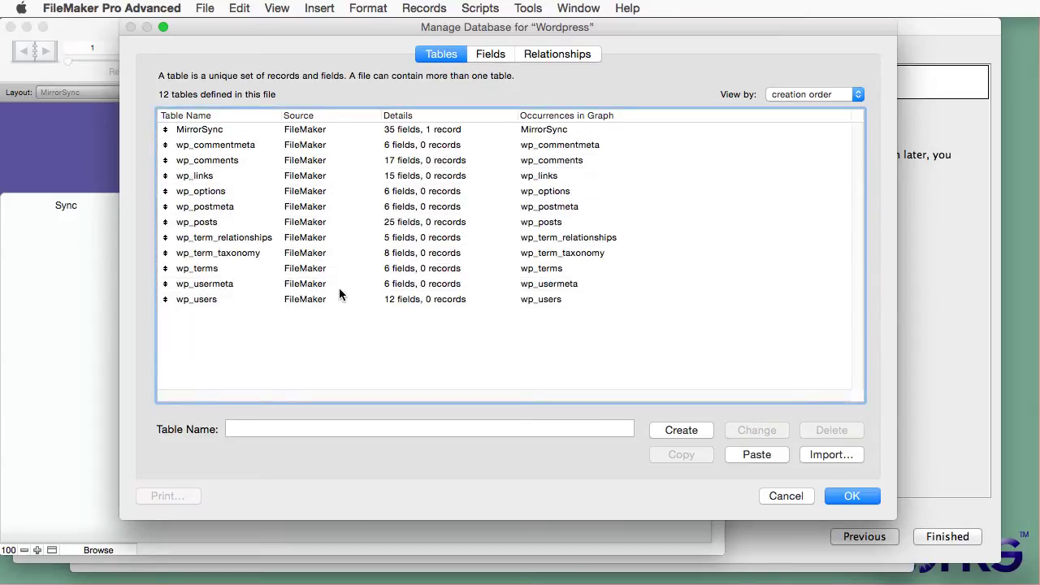
Step: Review the wp_posts and wp_users fields, save the database changes and return to MirrorSync
double_click(255, 221)
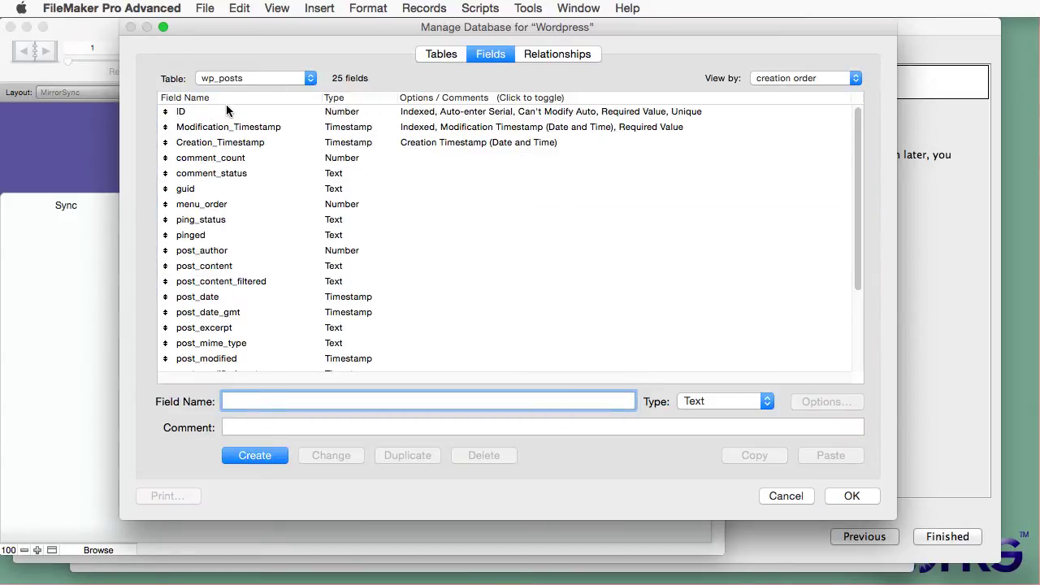
mouse_move(857, 148)
mouse_down()
mouse_move(857, 243)
mouse_move(850, 130)
mouse_up()
click(213, 82)
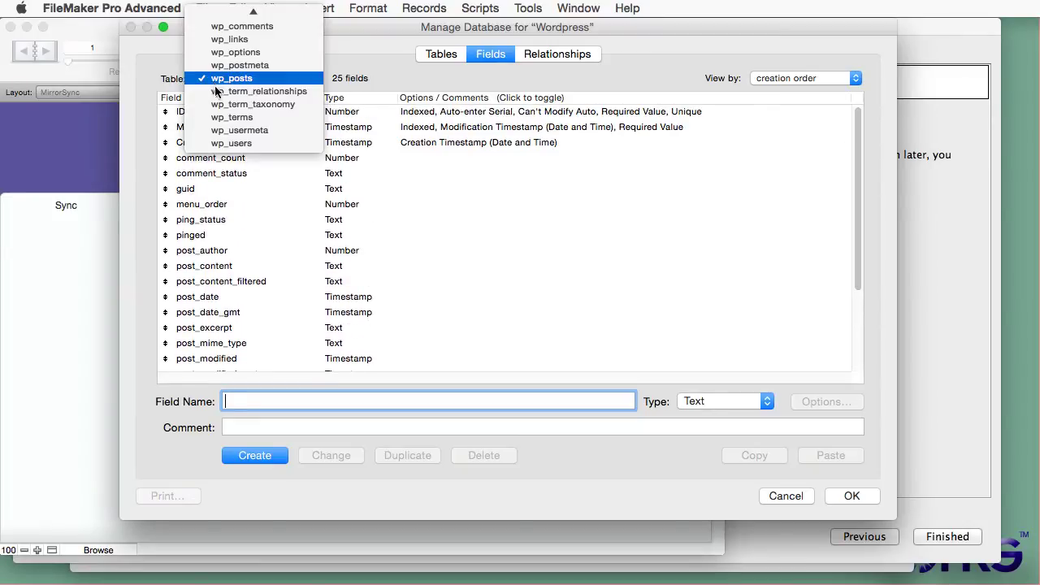
click(244, 153)
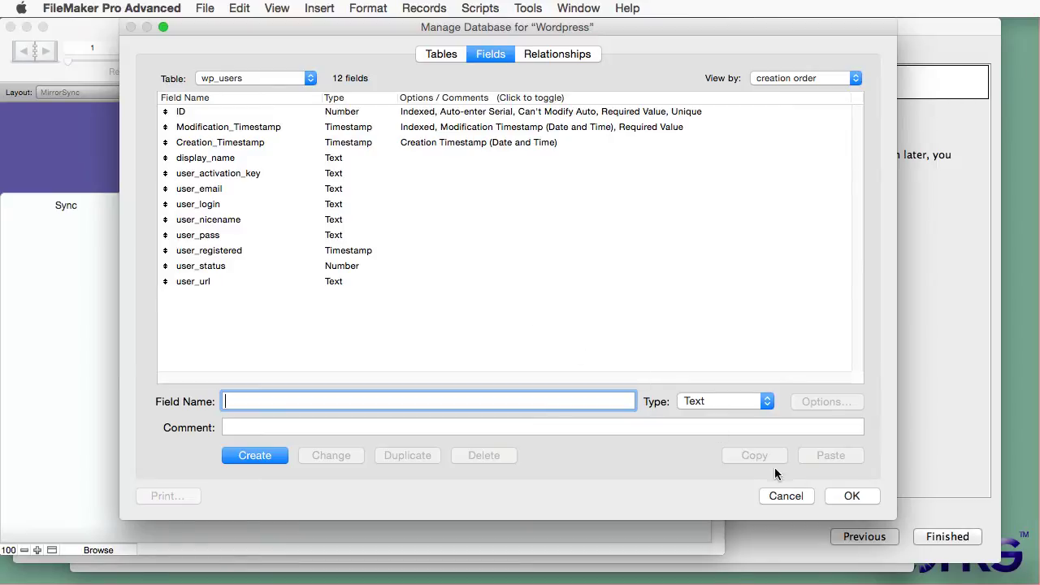
click(842, 496)
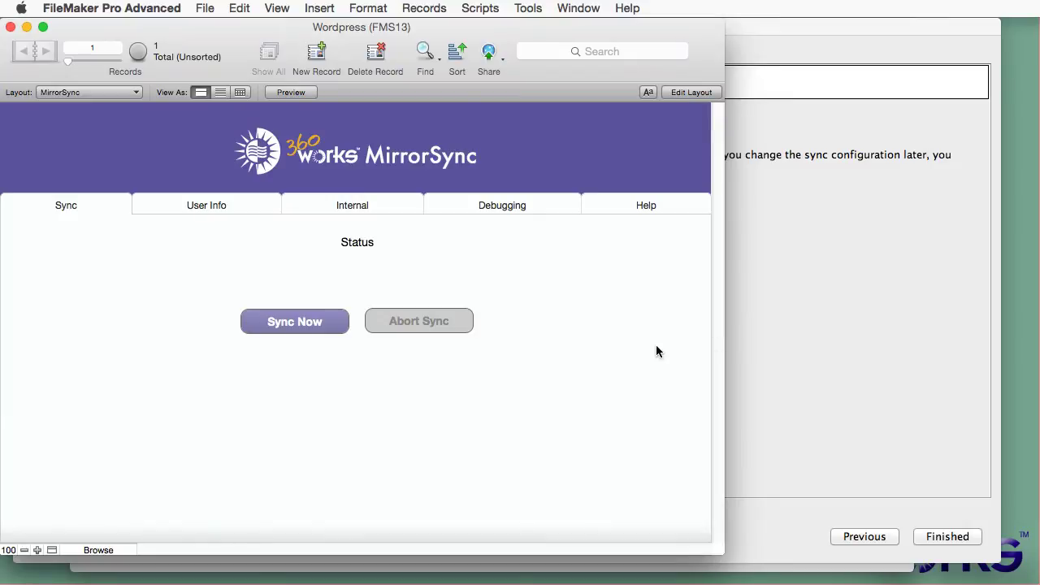
click(818, 351)
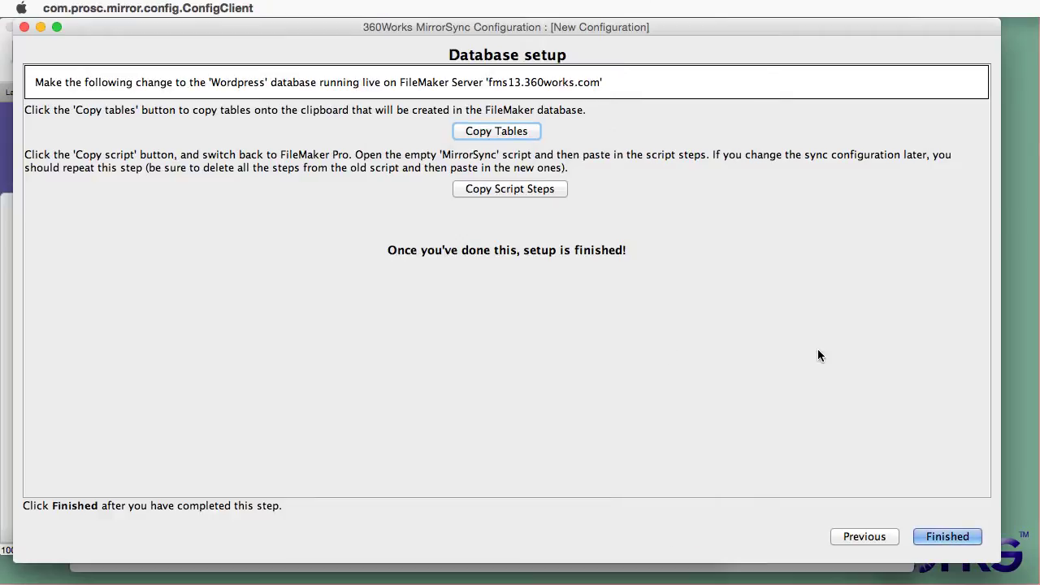
Step: Copy MirrorSync's generated script steps to the clipboard and return to FileMaker Pro Advanced
click(499, 189)
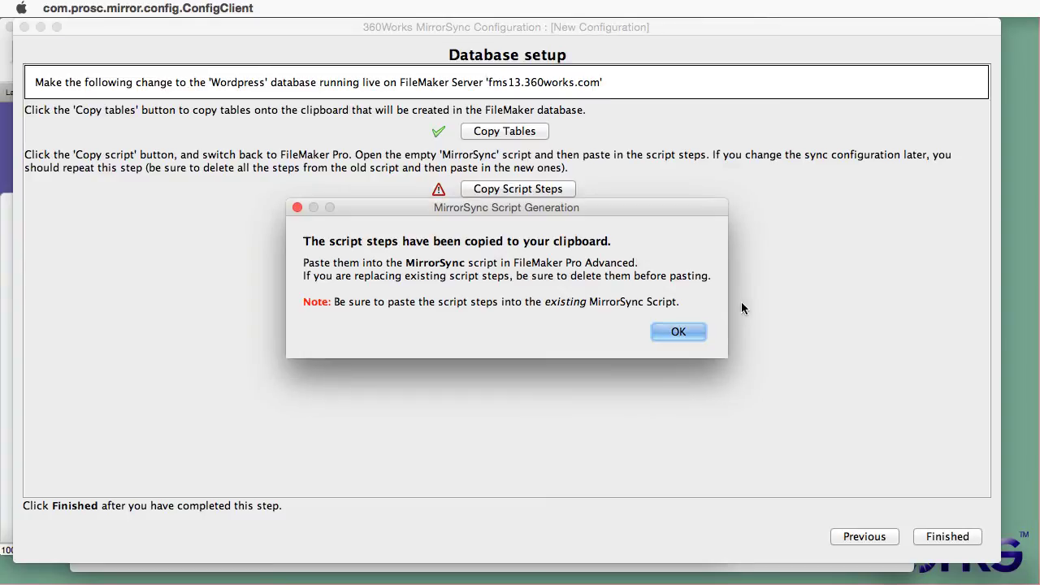
click(691, 328)
key(super+Tab)
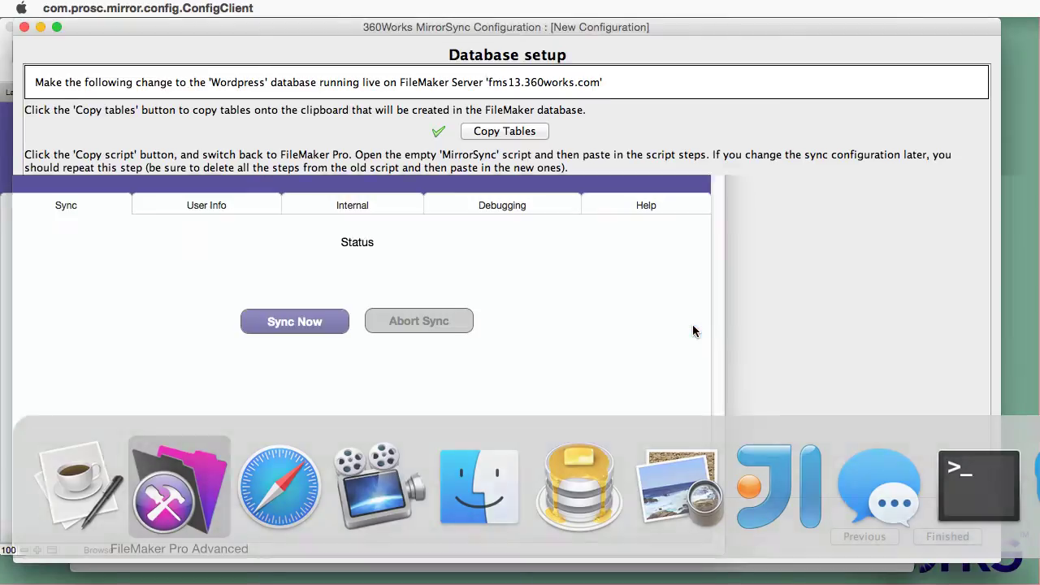
Step: Paste the copied steps into the empty MirrorSync script, save it, and return to MirrorSync
click(481, 8)
click(485, 28)
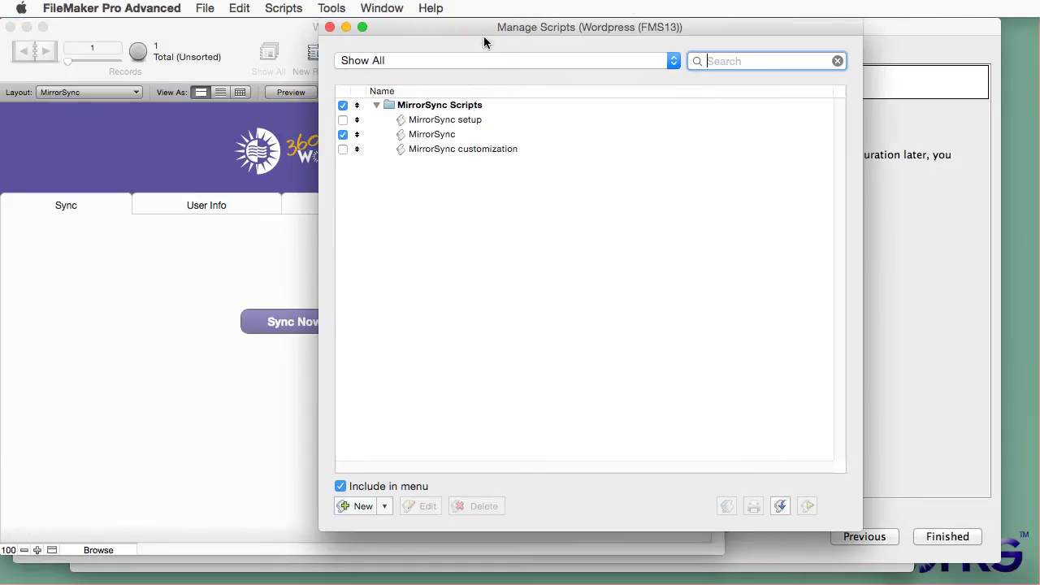
double_click(457, 134)
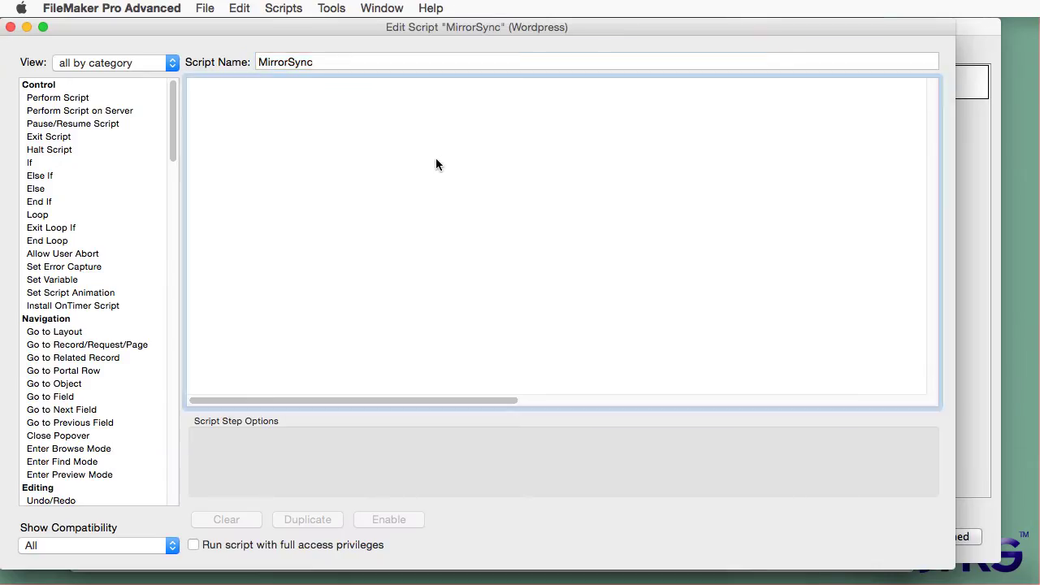
click(254, 7)
click(244, 98)
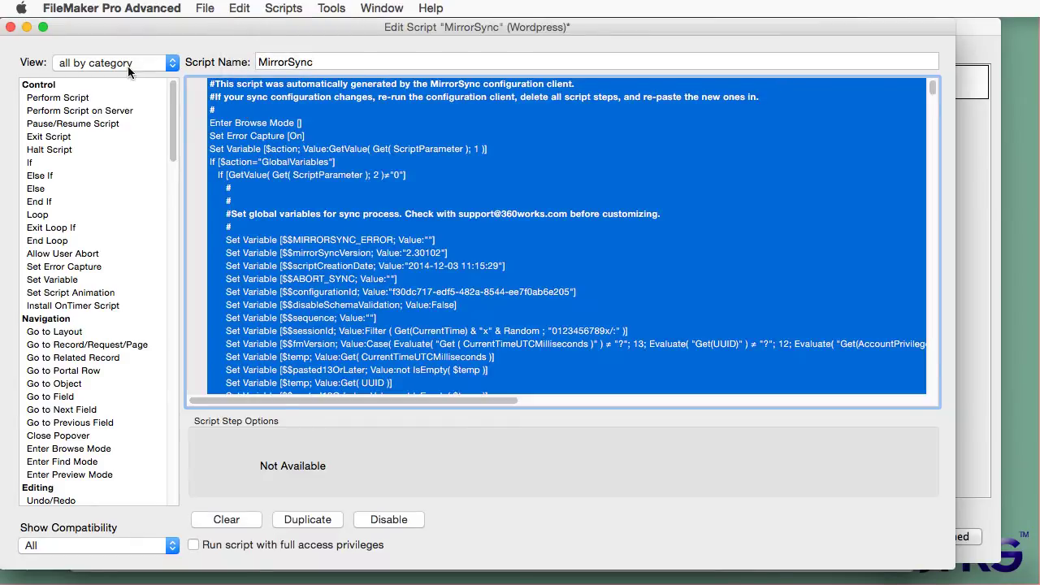
click(10, 29)
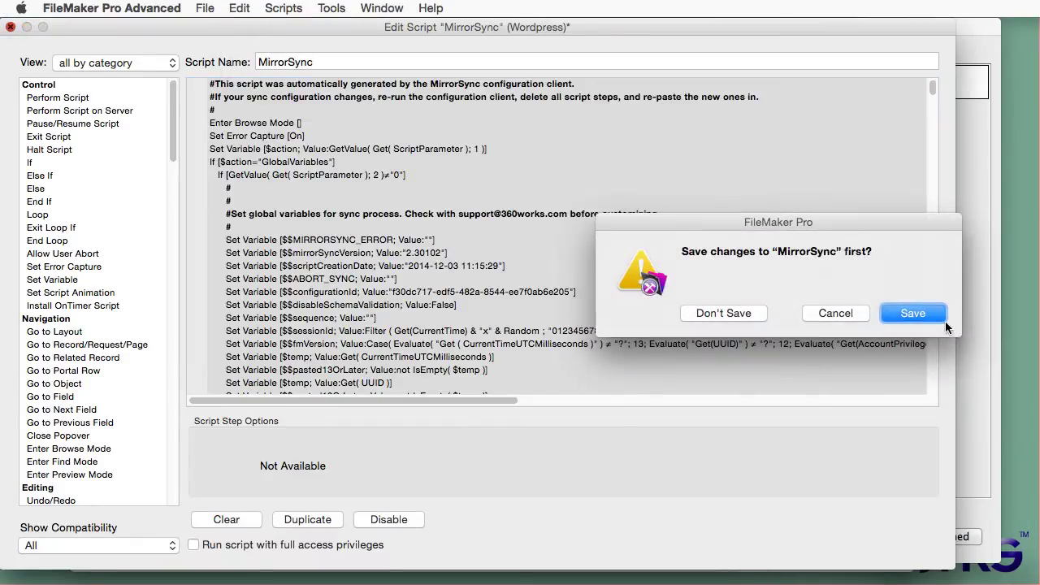
click(921, 316)
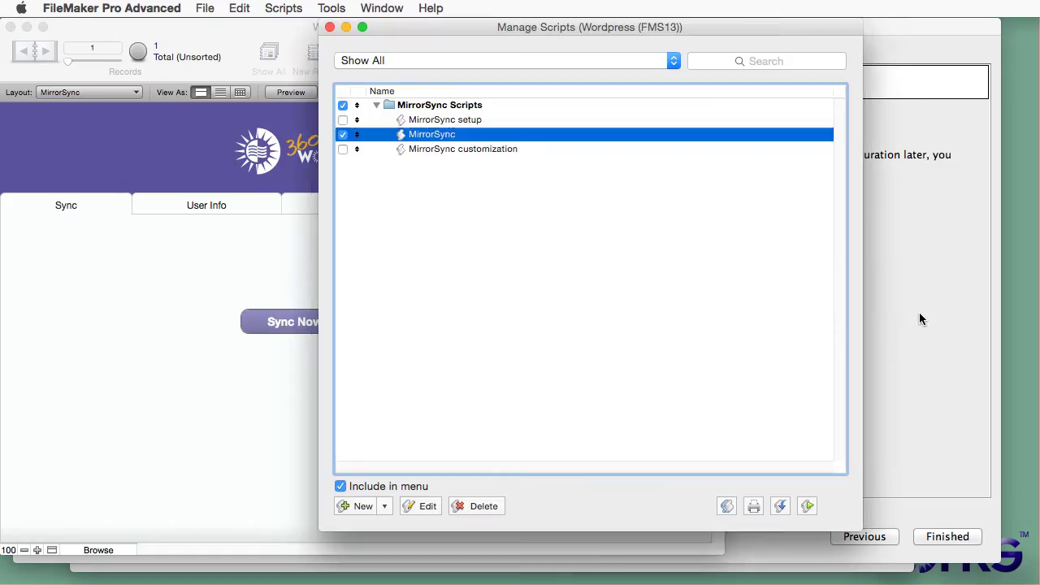
click(329, 28)
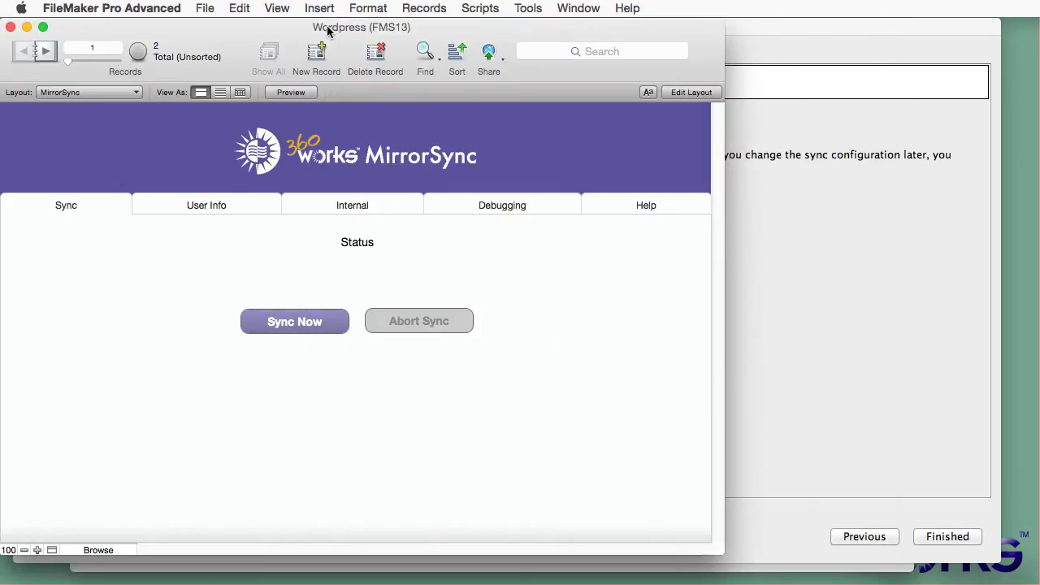
click(756, 244)
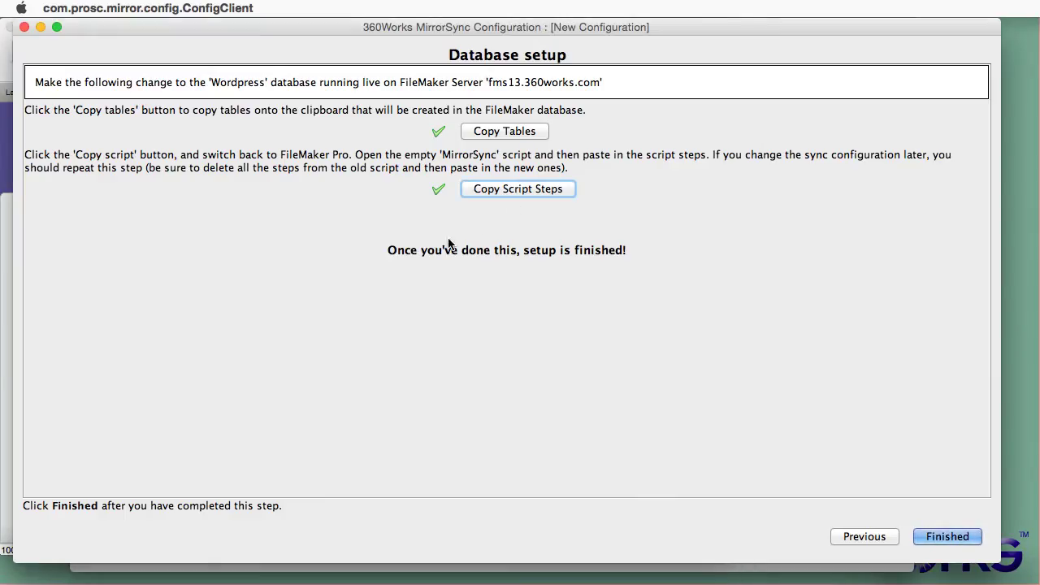
Step: Finish the wordpress configuration and run Sync Now, watching the enlarged log complete without errors
click(958, 539)
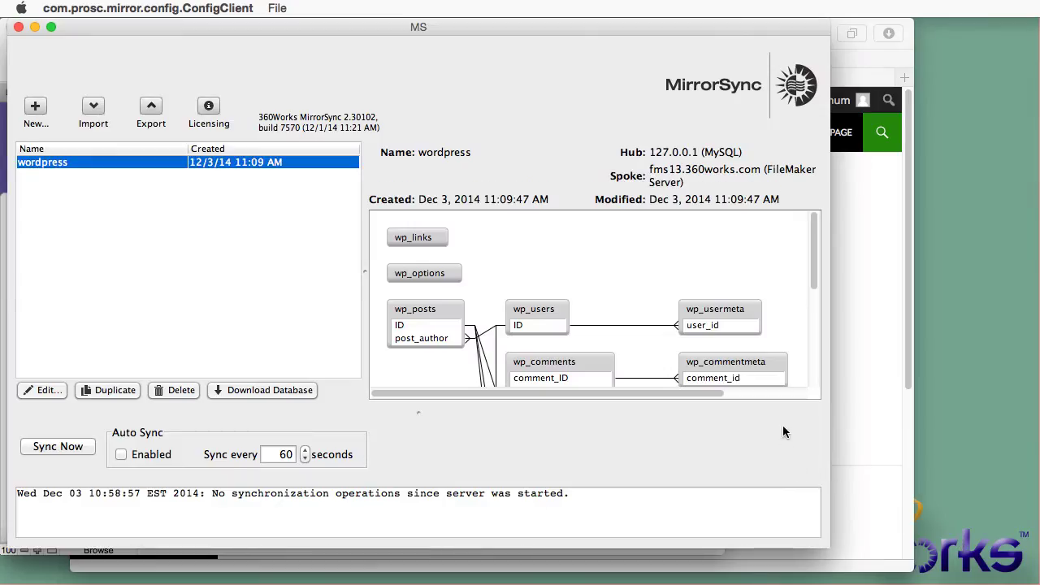
click(55, 450)
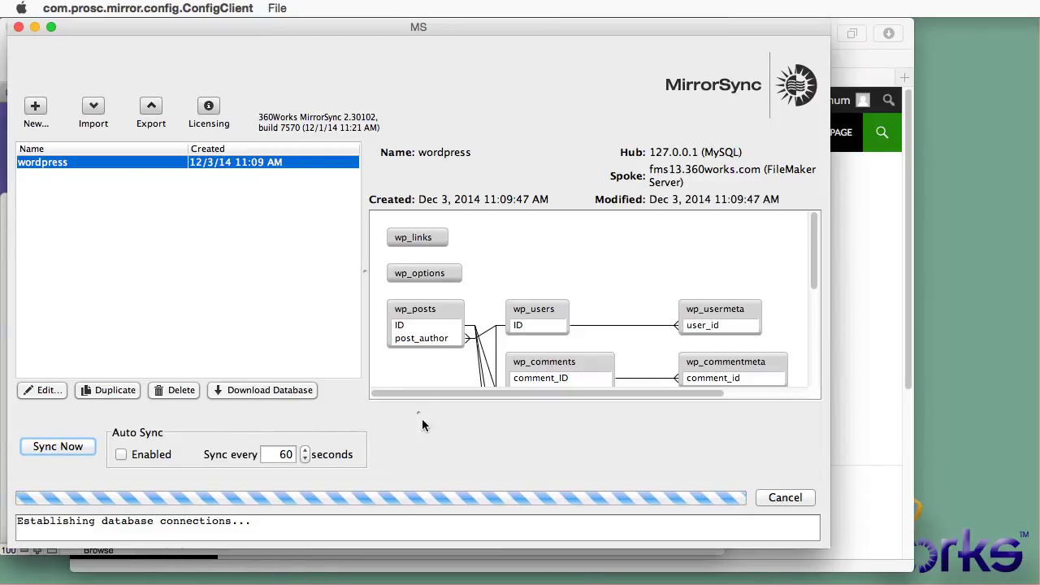
drag(421, 415, 421, 363)
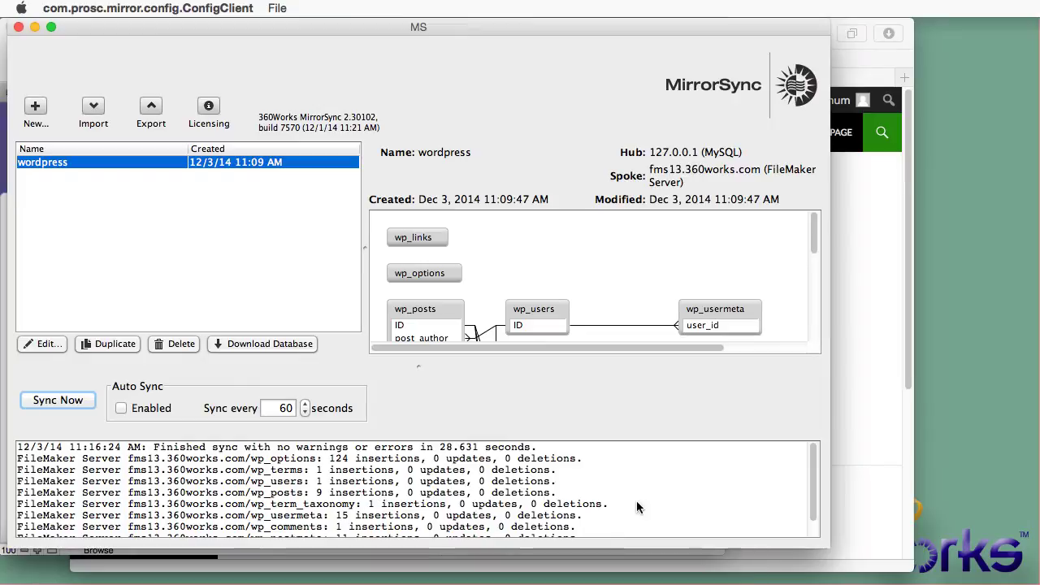
scroll(816, 469, down, 2)
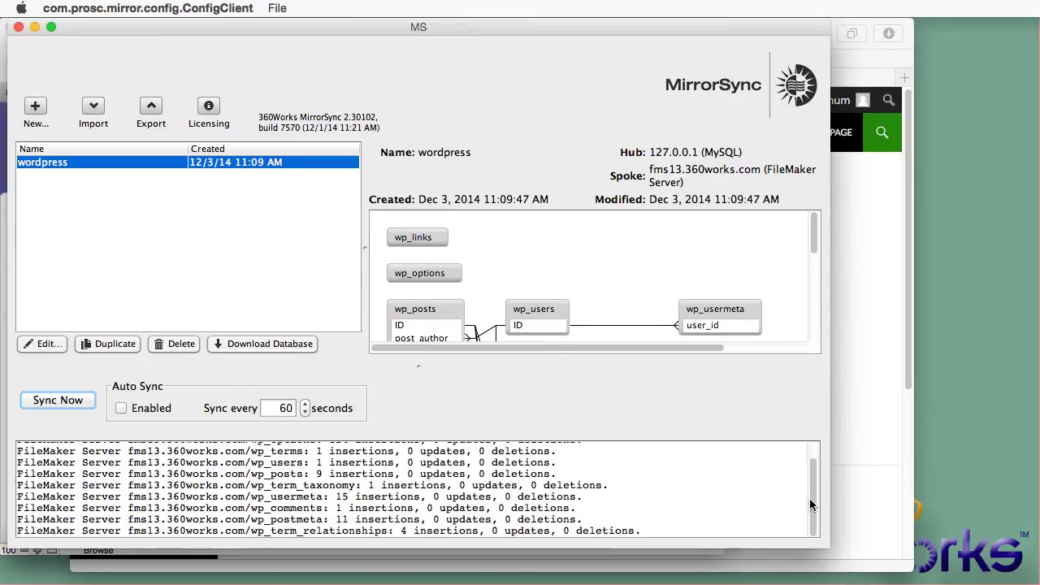
scroll(808, 467, up, 2)
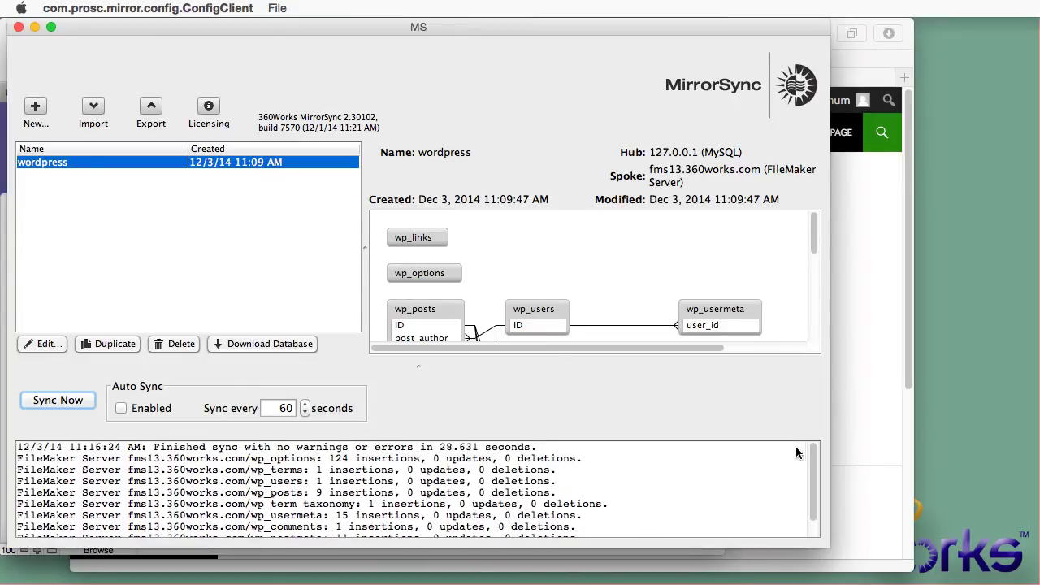
drag(557, 494, 17, 498)
Step: Show the synced wp_posts records and step to the quick brown fox post's full content
key(ctrl+F3)
key(Right)
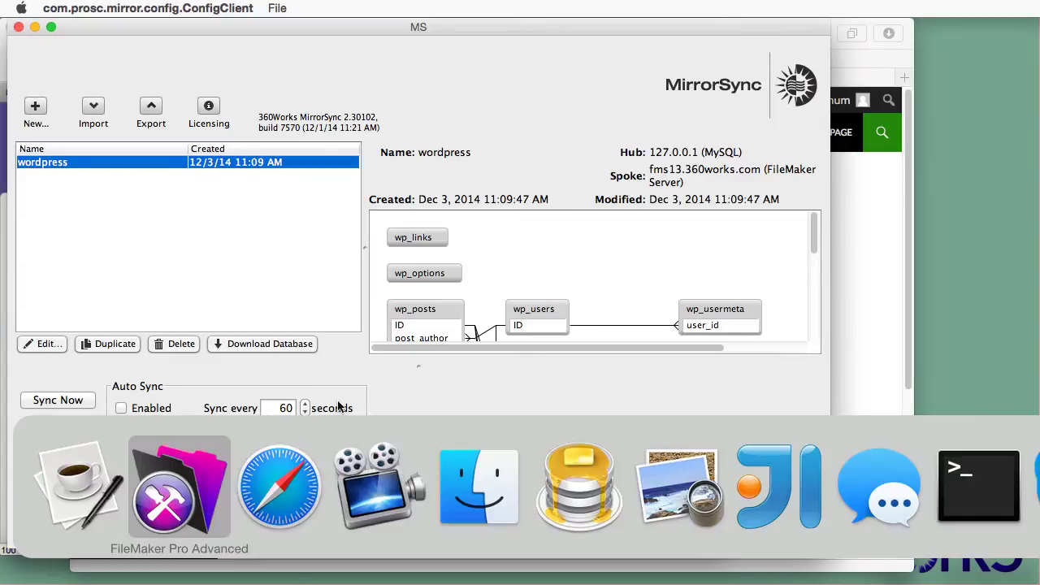
key(Return)
click(130, 92)
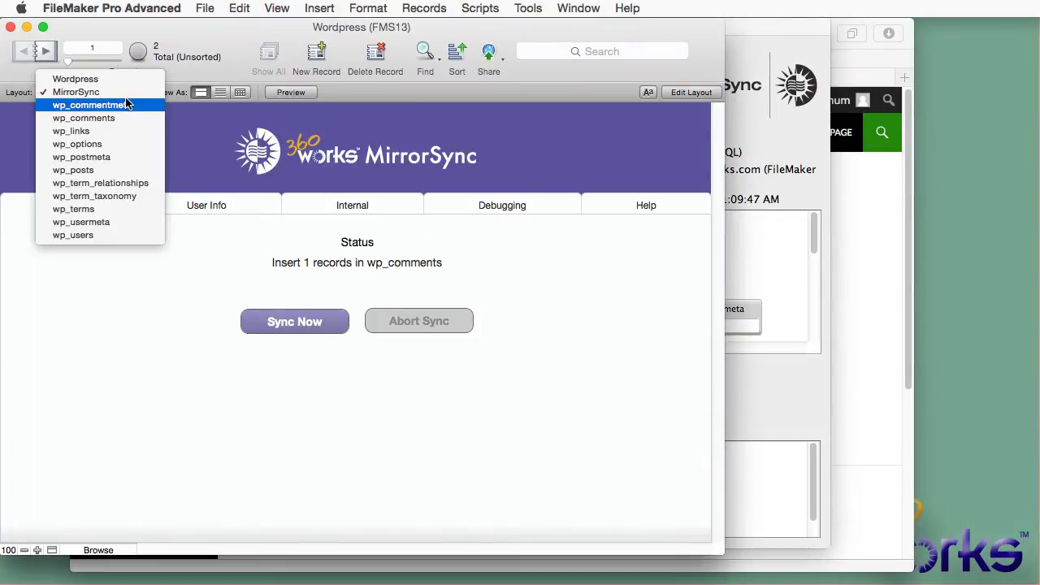
click(120, 173)
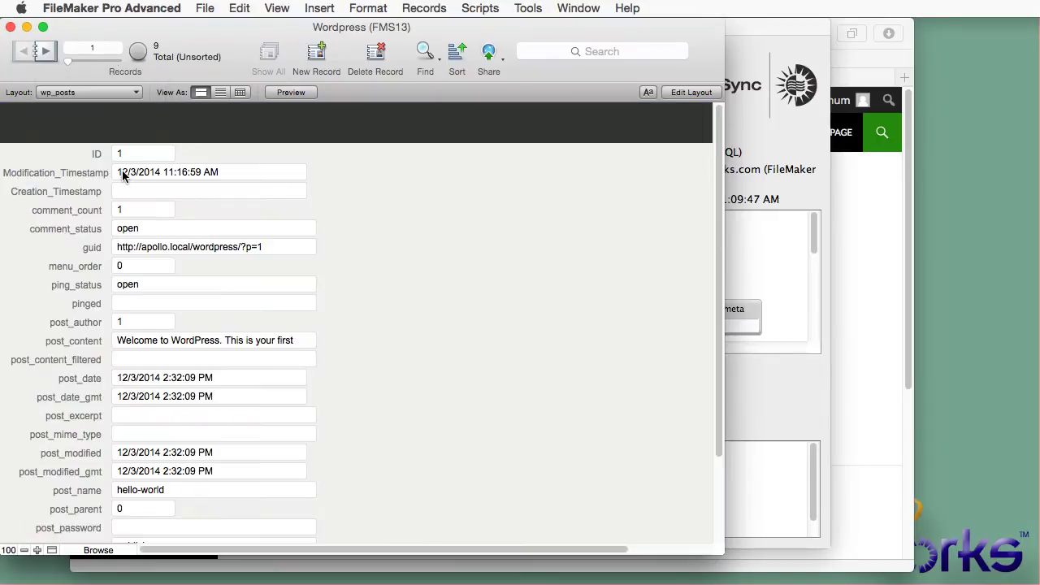
click(45, 54)
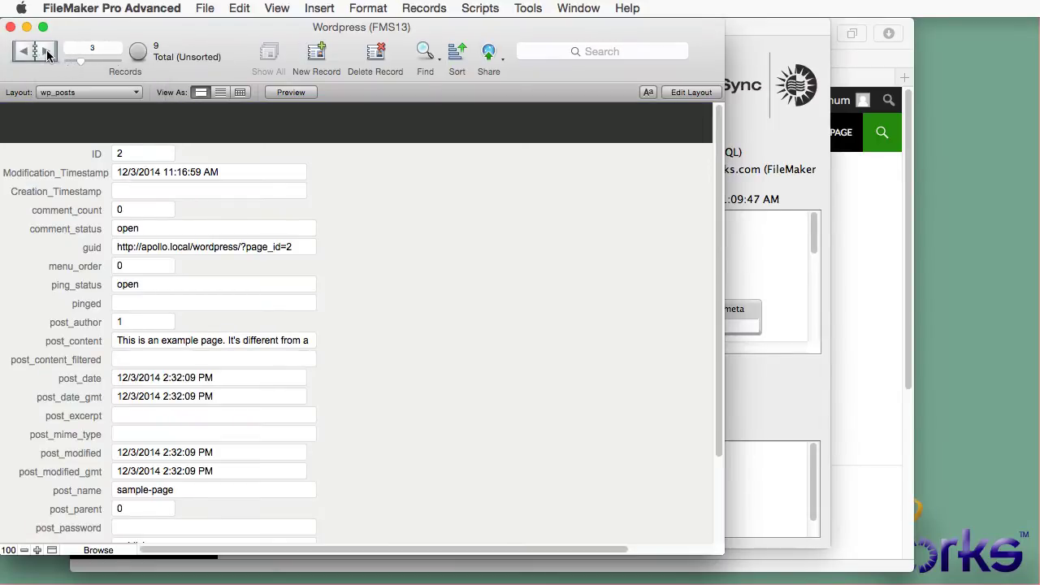
click(46, 54)
click(47, 55)
click(47, 55)
click(47, 57)
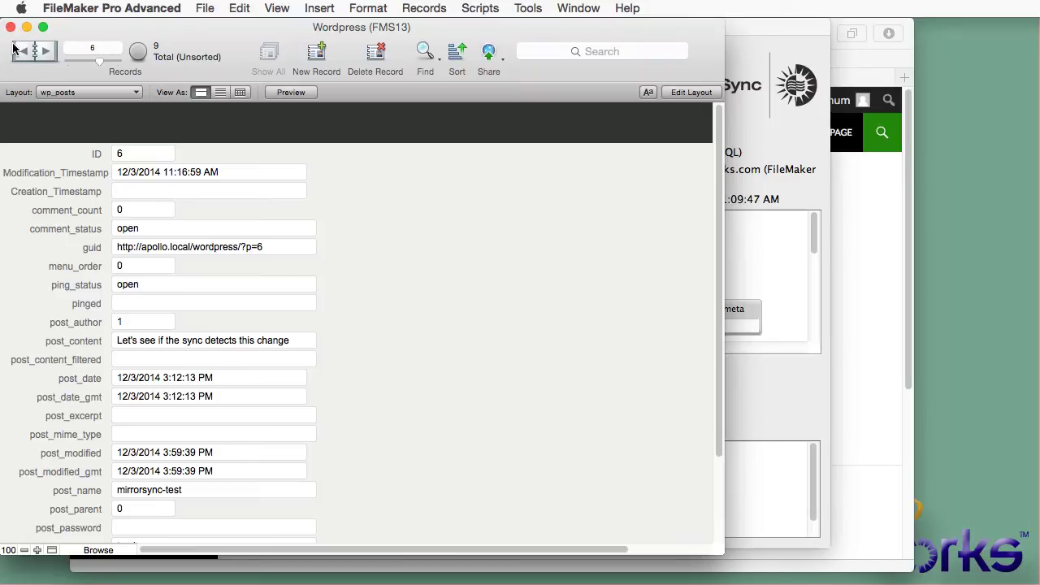
click(23, 51)
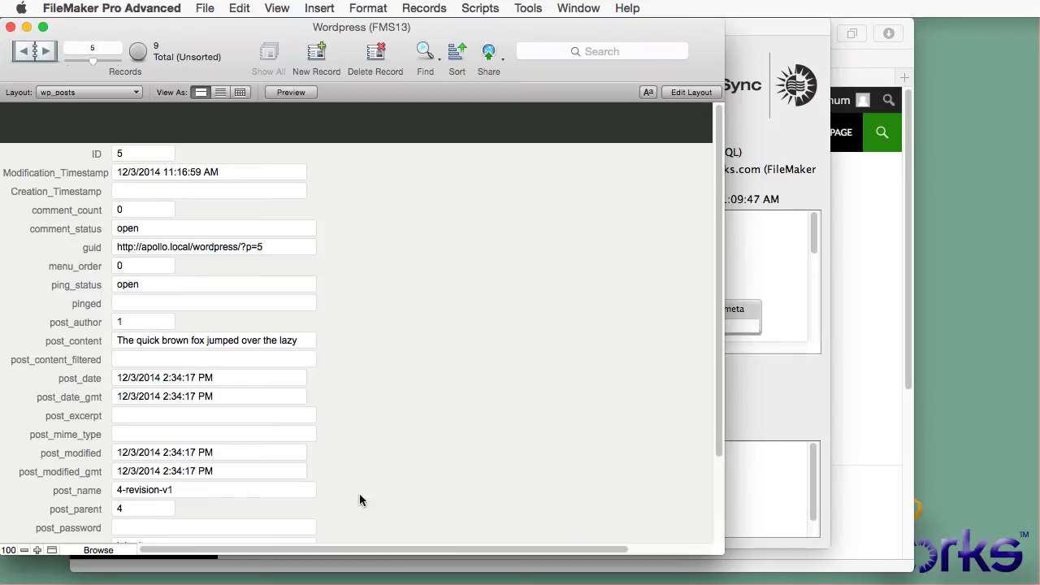
click(284, 343)
Step: Compare the post paragraph on the WordPress site with the FileMaker record, then return to the site
key(super+Tab)
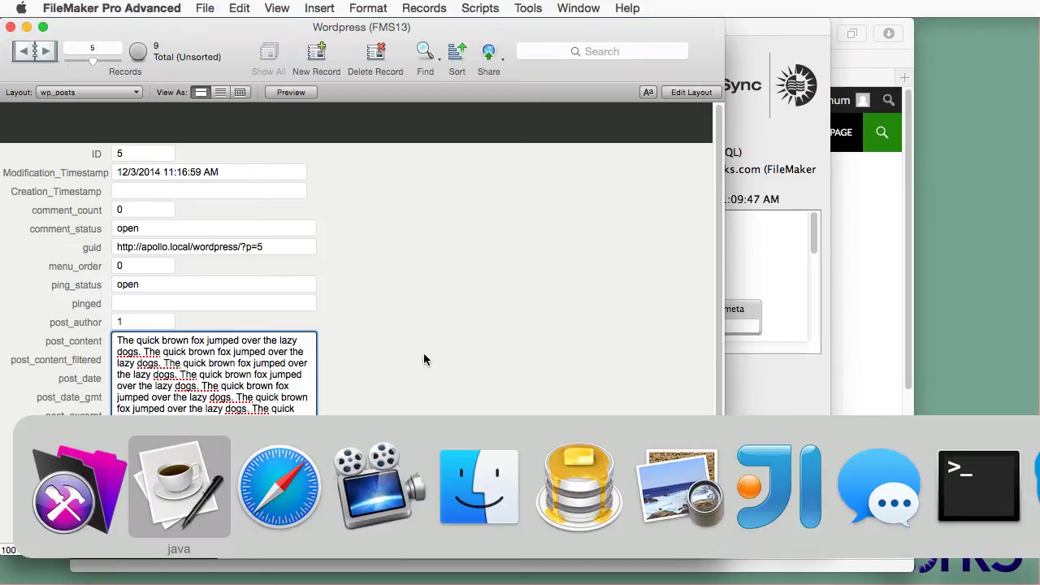
drag(672, 402, 302, 299)
click(302, 299)
click(35, 322)
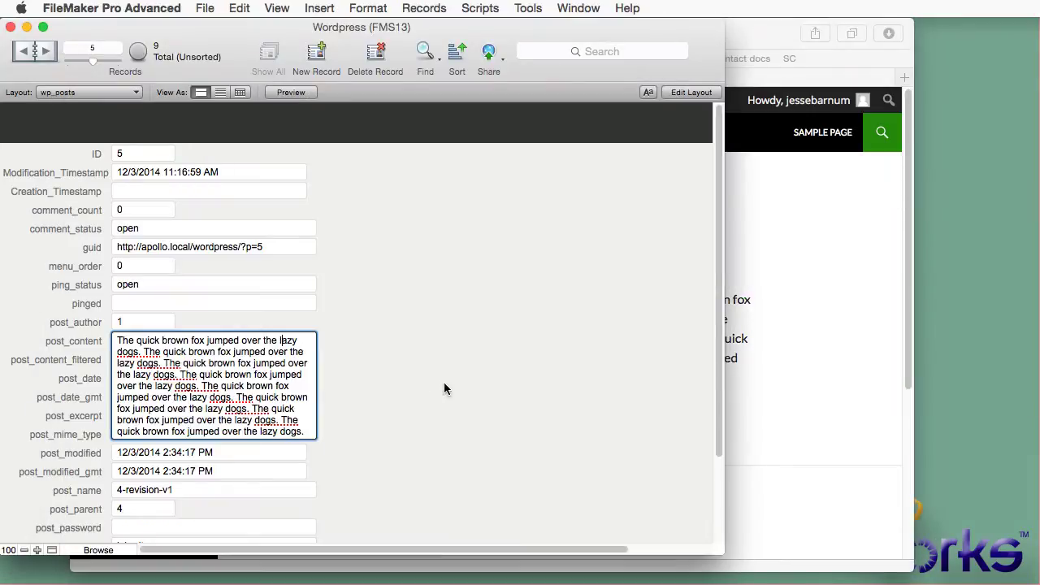
click(451, 379)
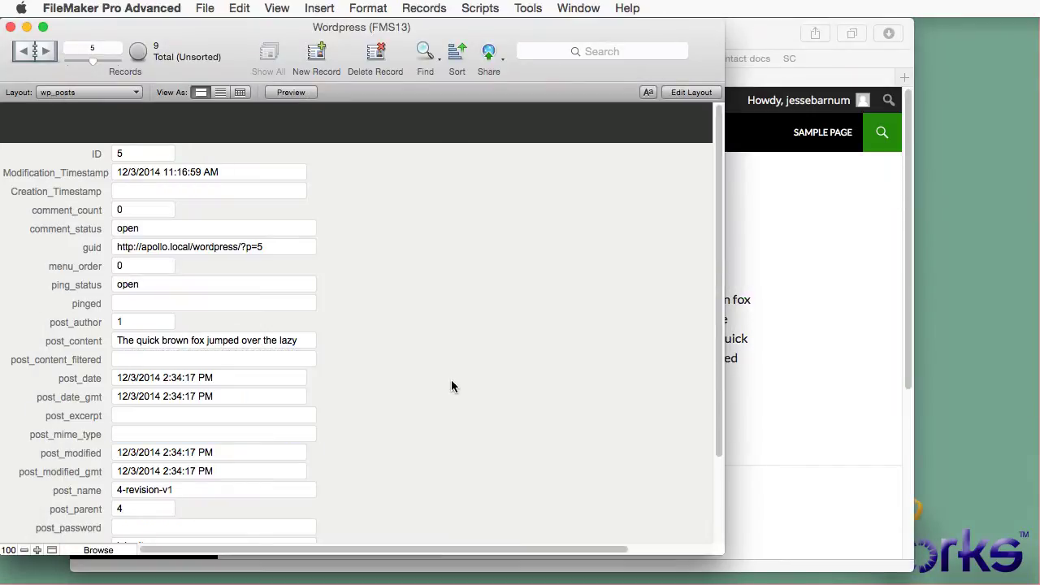
click(806, 346)
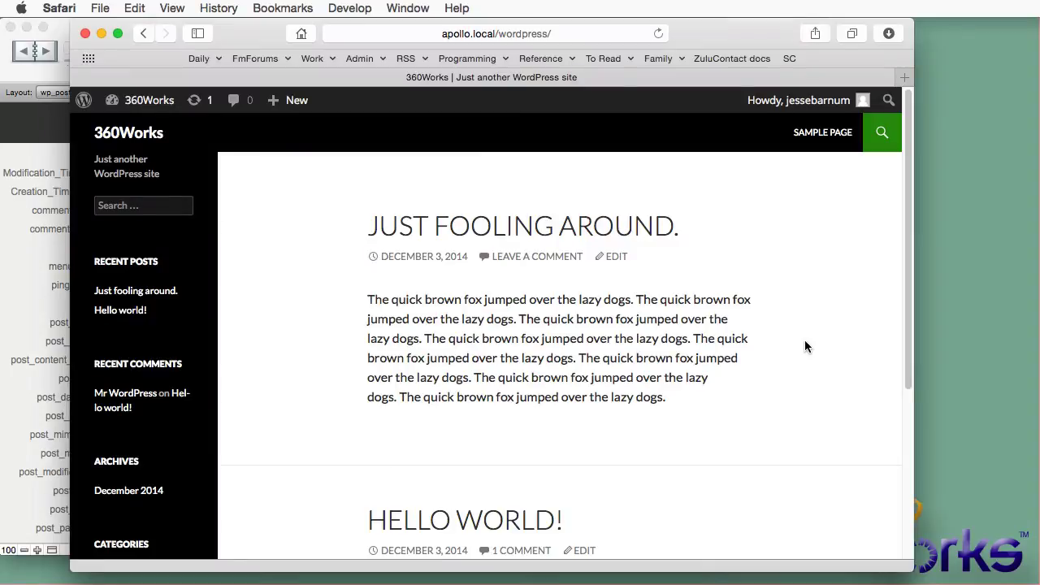
Step: Write a new post titled 'MirrorSync test' with the body 'Let's see if this syncs'
click(287, 106)
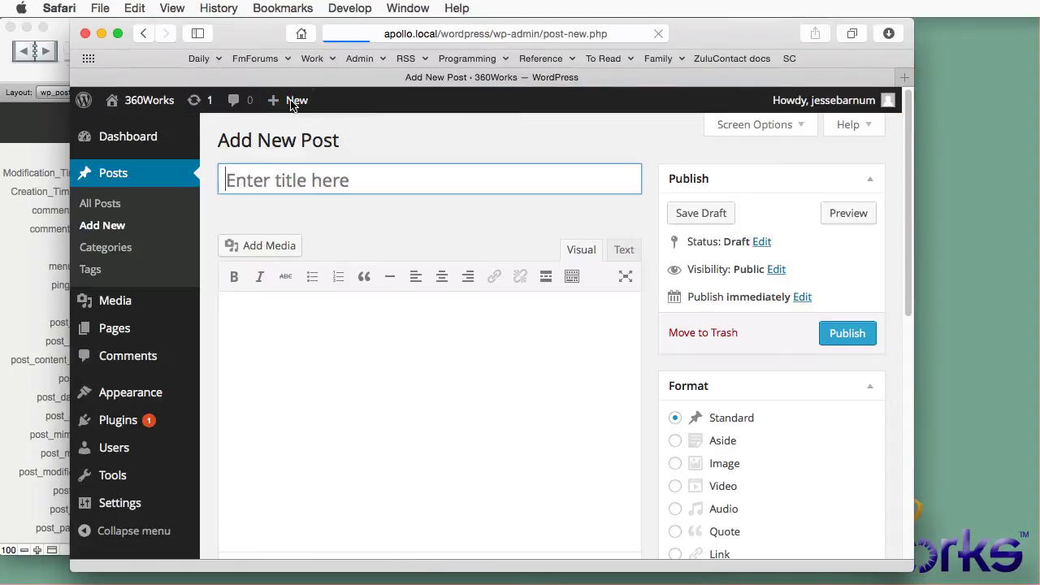
click(383, 190)
text(MirrorS)
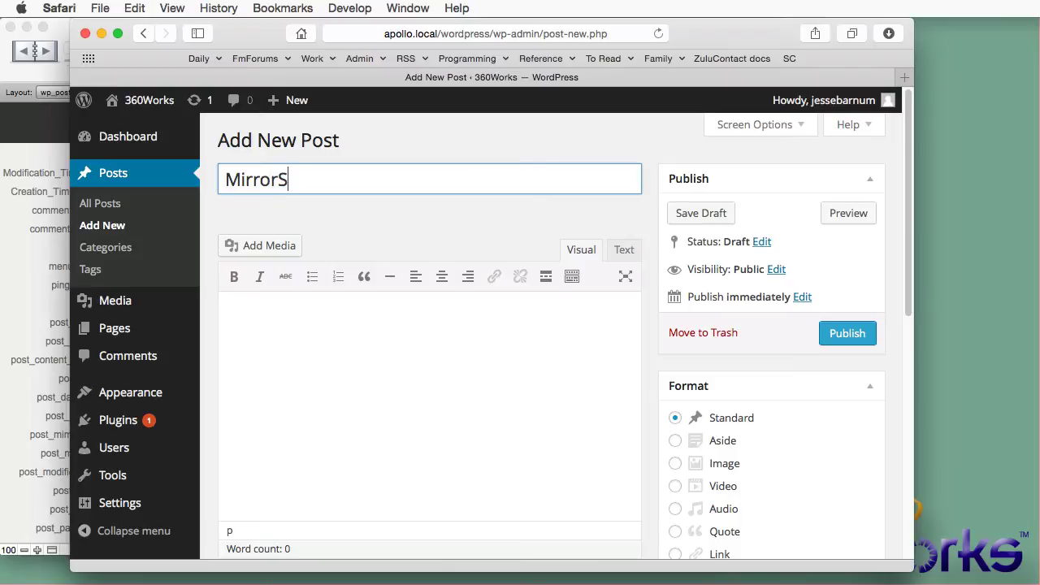
text(ync test)
click(378, 360)
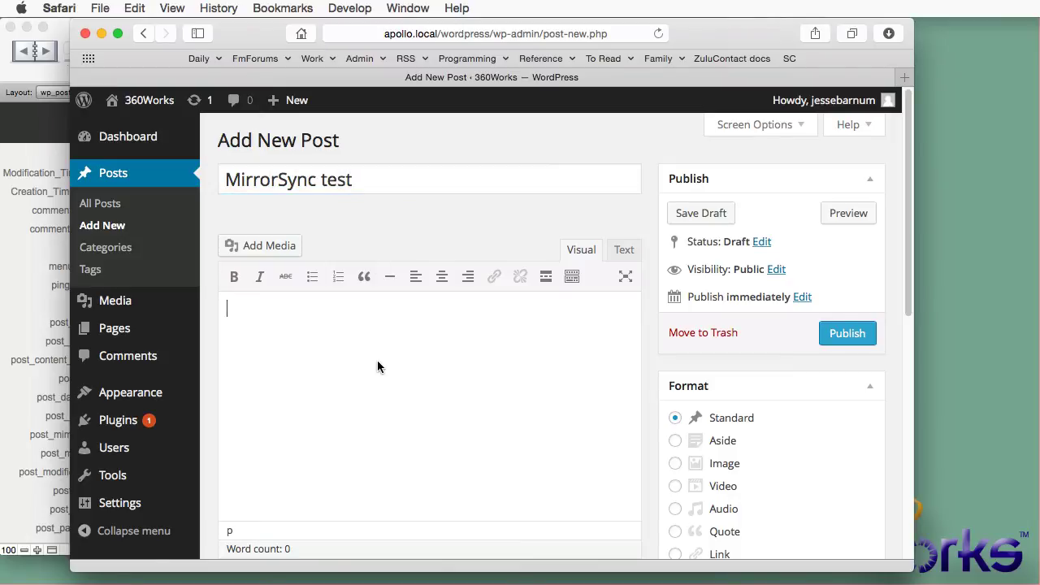
text(Let's see fi)
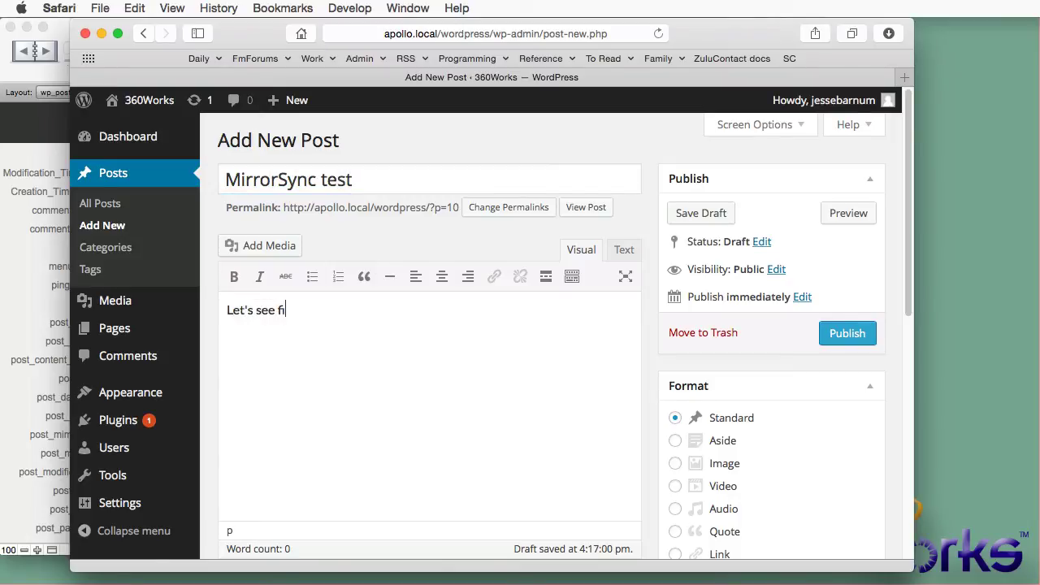
text( this)
key(BackSpace)
text(if this sy)
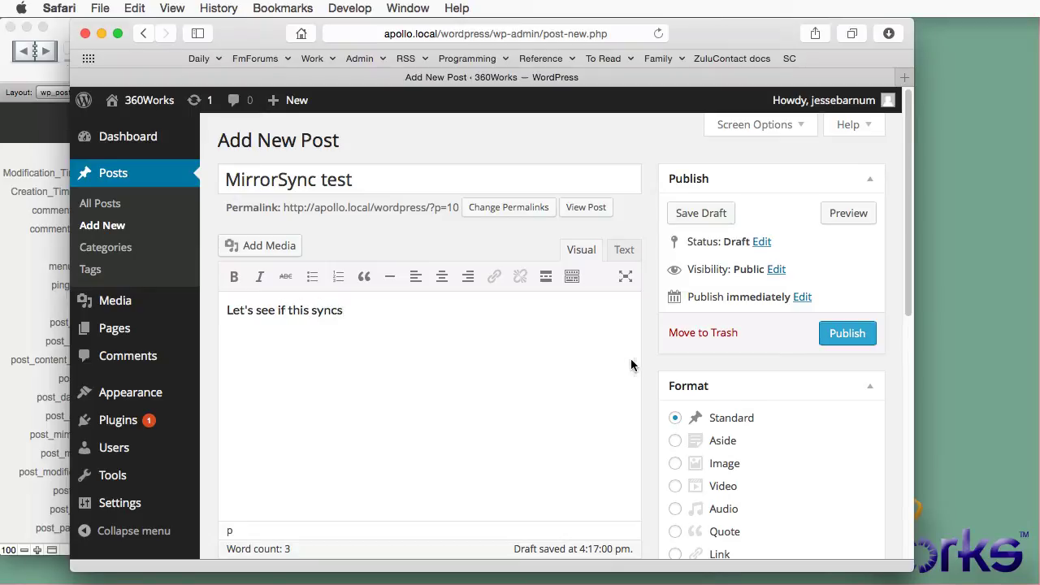
Step: Publish the post and view it on the site's front page
click(848, 335)
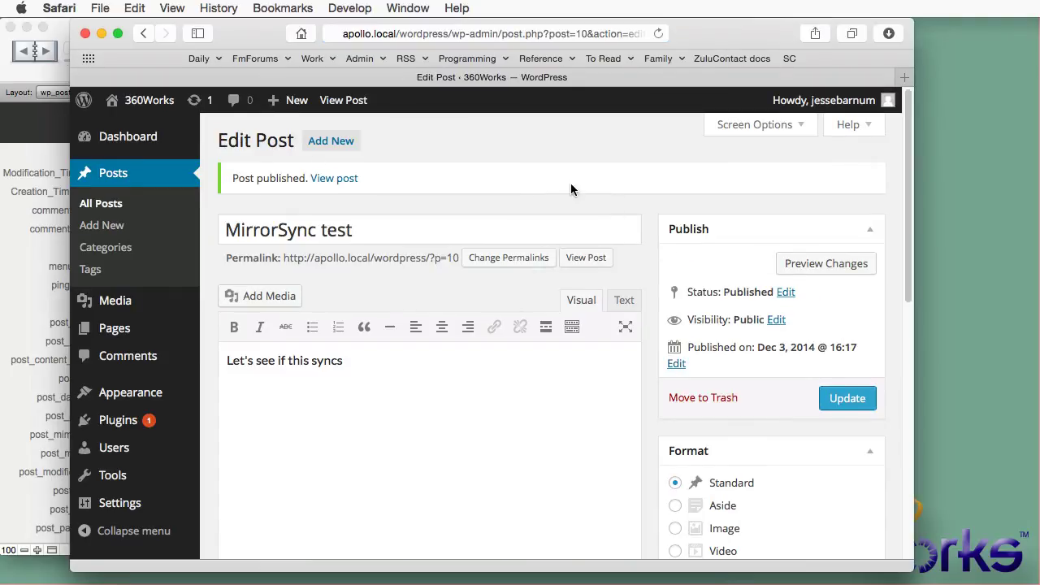
click(147, 100)
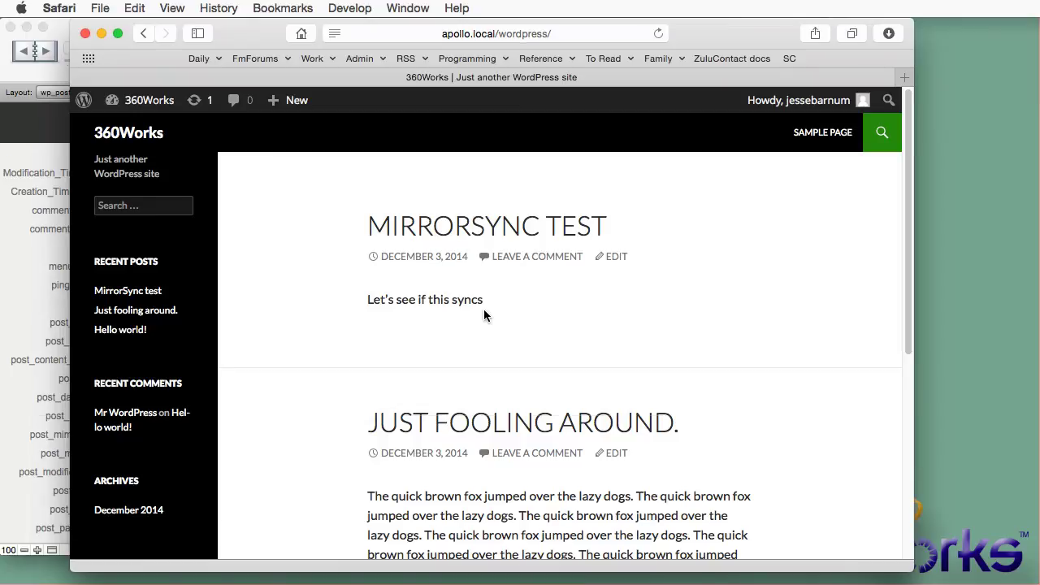
key(super+Tab)
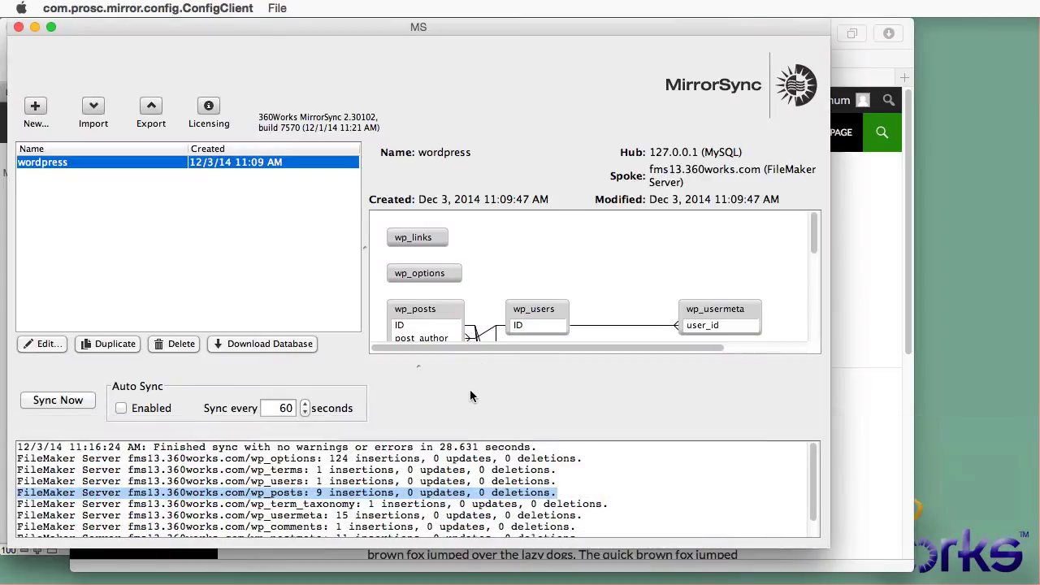
Step: Run Sync Now on the wordpress configuration, then return to the WordPress site
click(470, 455)
click(72, 402)
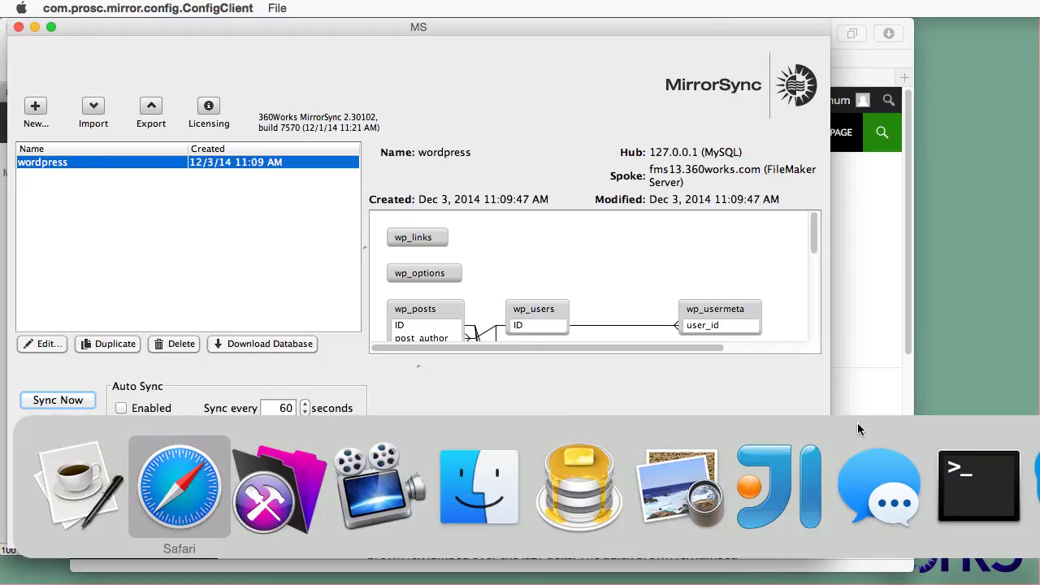
click(179, 484)
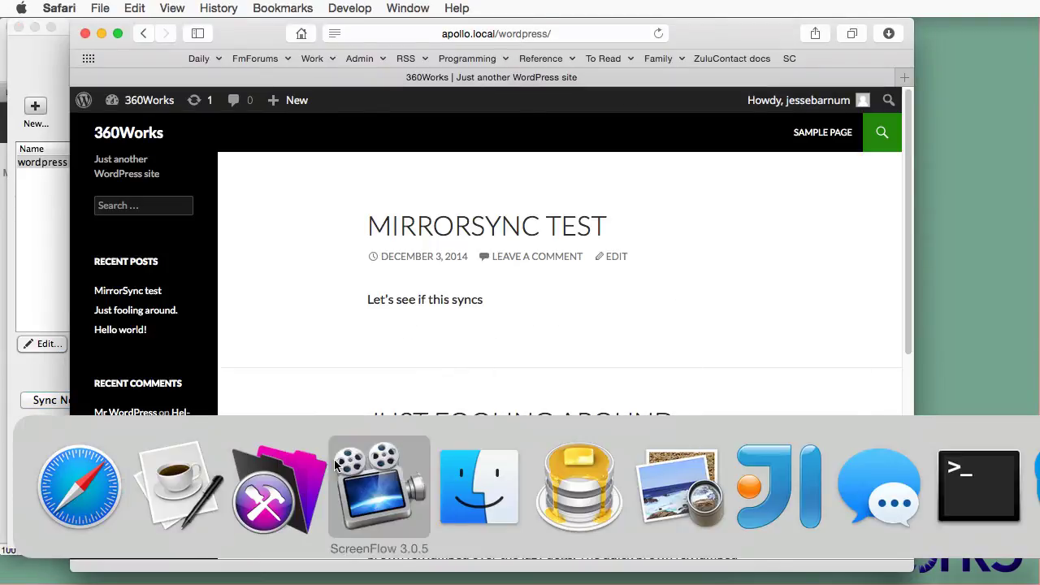
Step: Advance to wp_posts record 11 and select its post_content 'Let's see if this syncs'
click(274, 488)
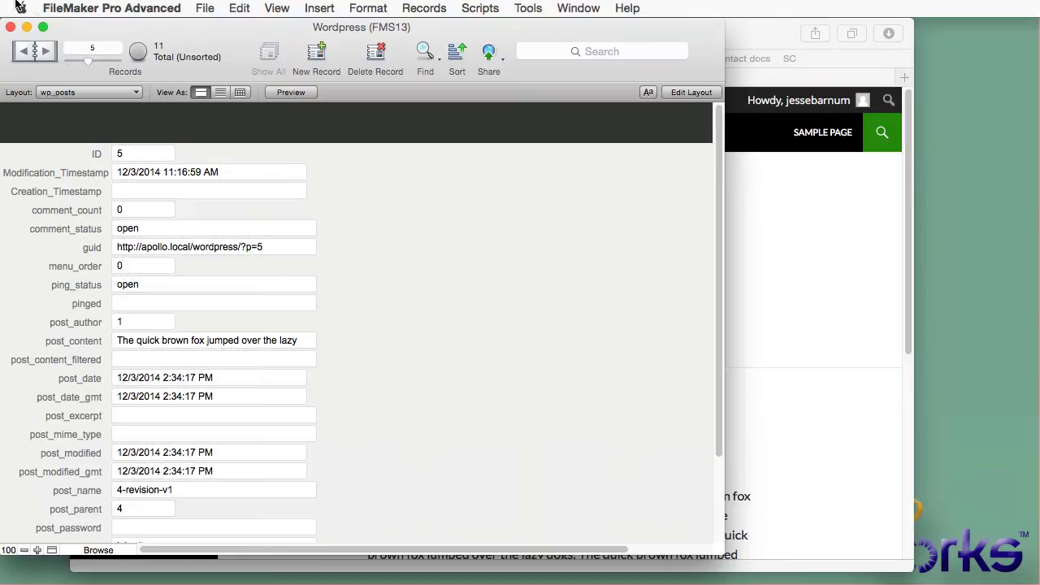
click(46, 53)
click(47, 53)
click(47, 54)
click(46, 54)
click(47, 54)
click(46, 53)
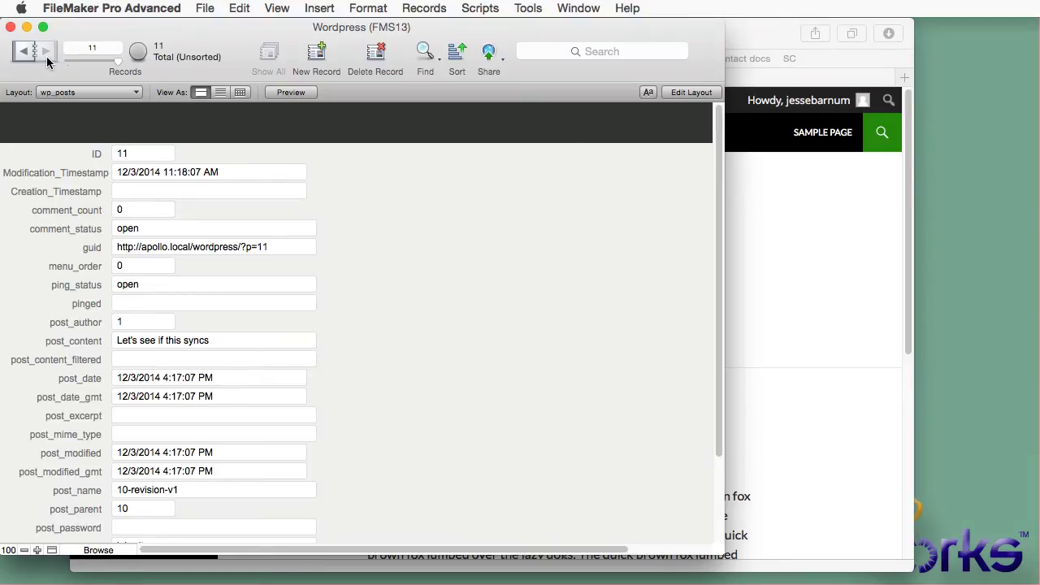
click(231, 340)
key(super+a)
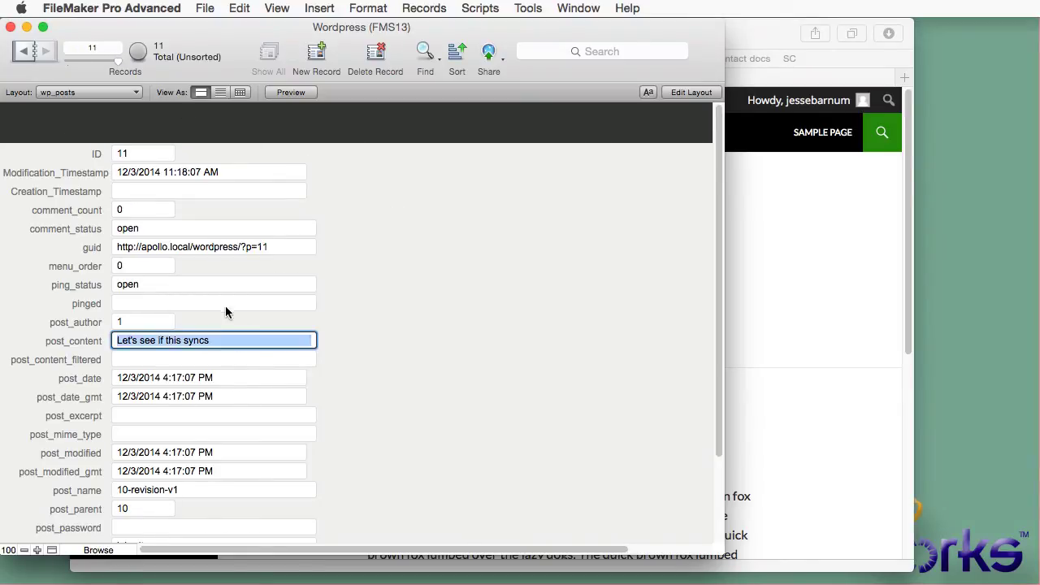
Step: Enable Auto Sync for the wordpress configuration with a 1-second sync interval
click(390, 321)
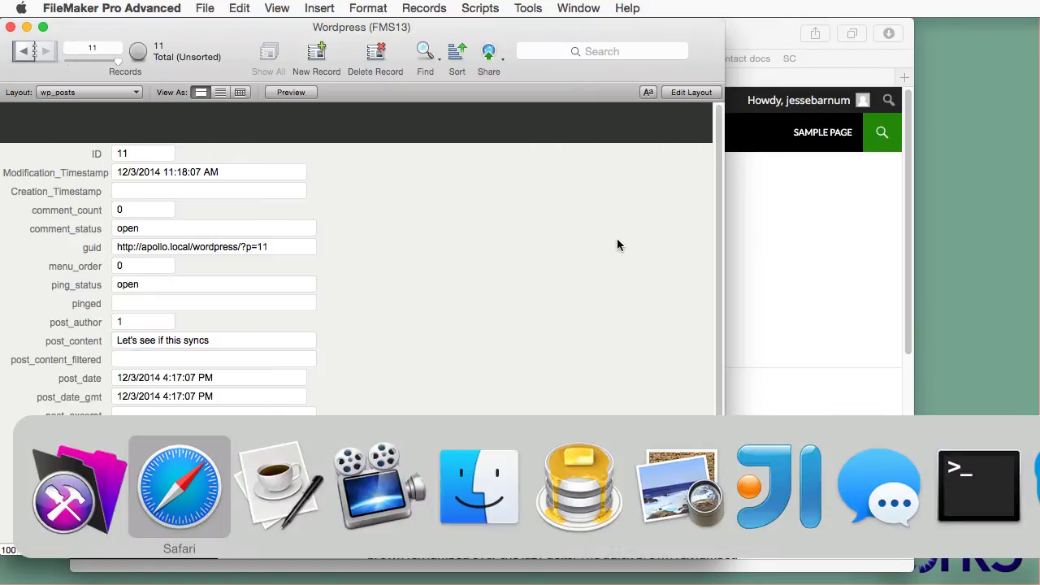
click(279, 481)
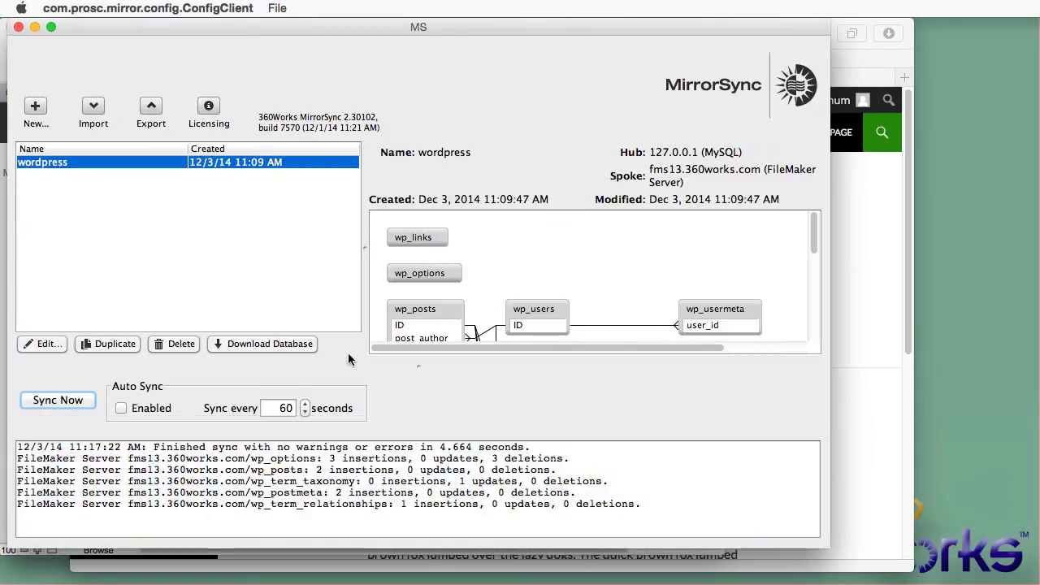
click(137, 408)
double_click(284, 409)
text(1)
key(Tab)
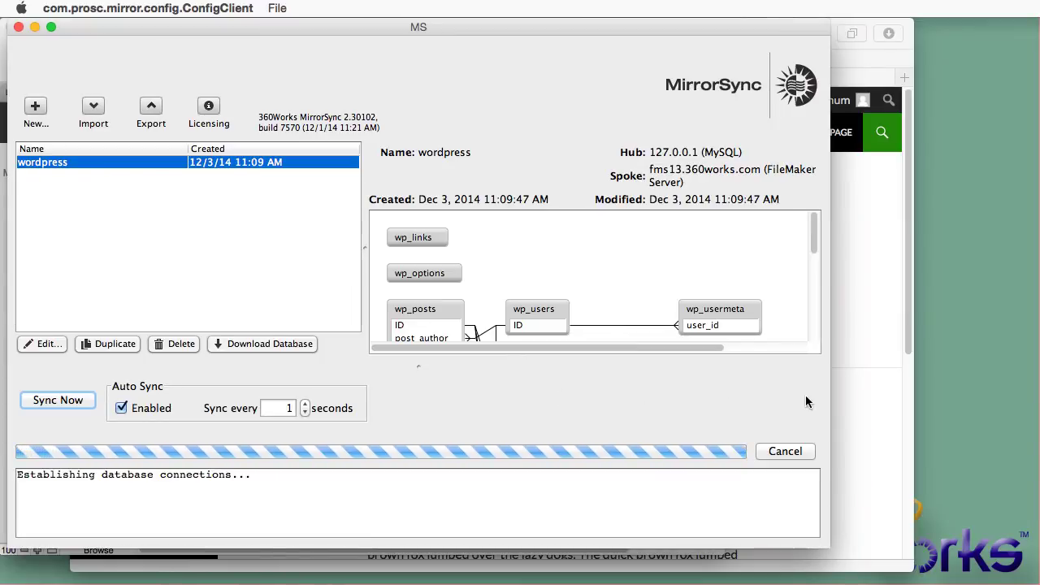
Step: Write and publish the 'Auto syncing test' post reading 'This should appear in FileMaker immediately.'
click(882, 360)
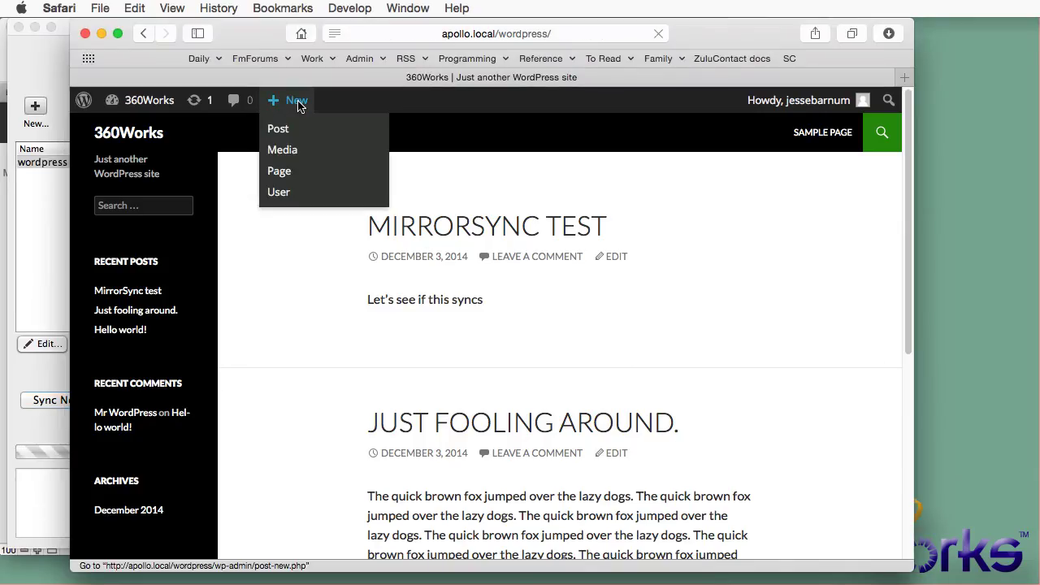
click(299, 106)
text(Aut)
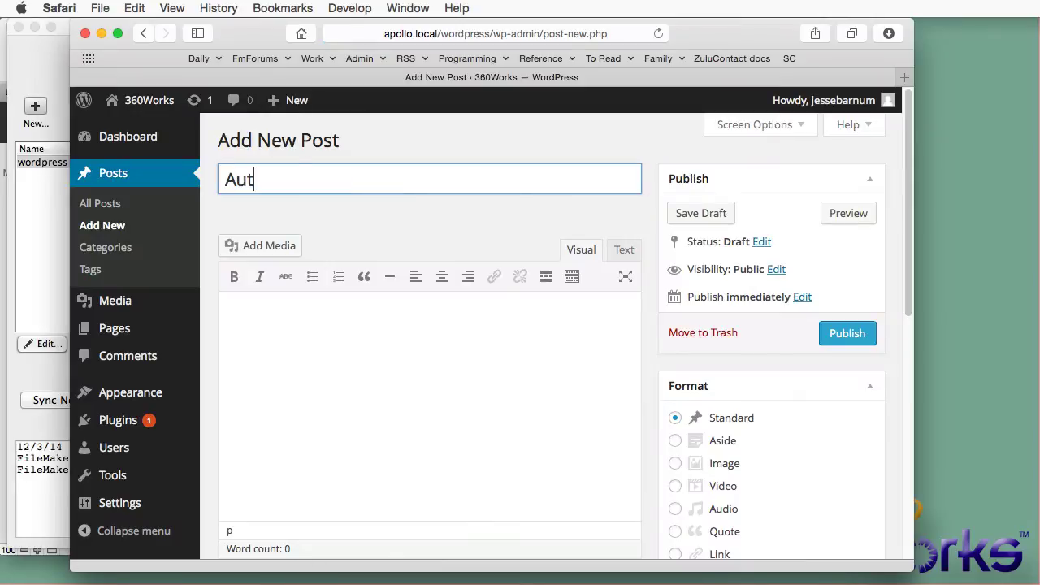
text(o syncing test)
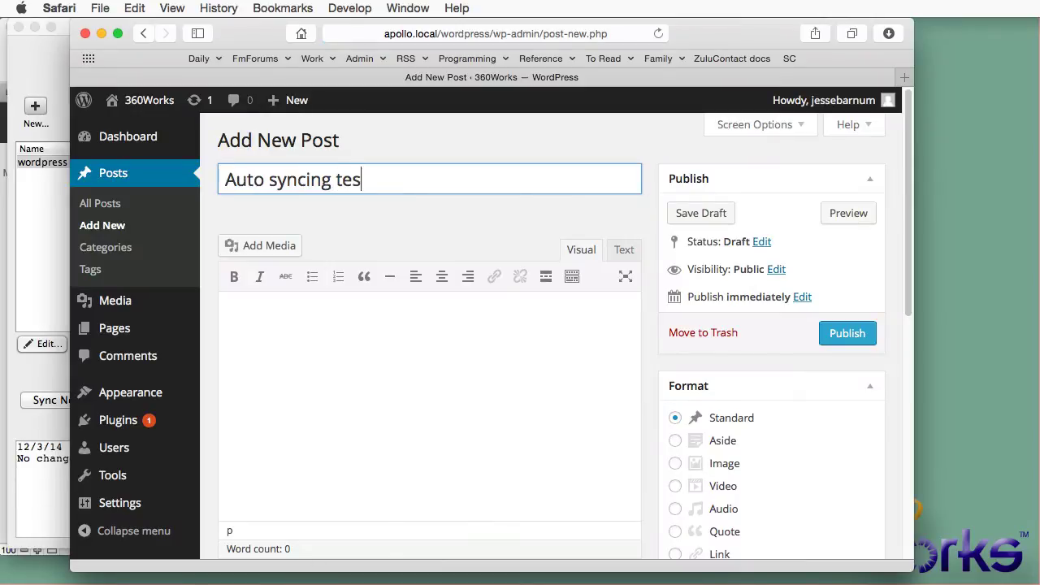
key(Tab)
text(This should app)
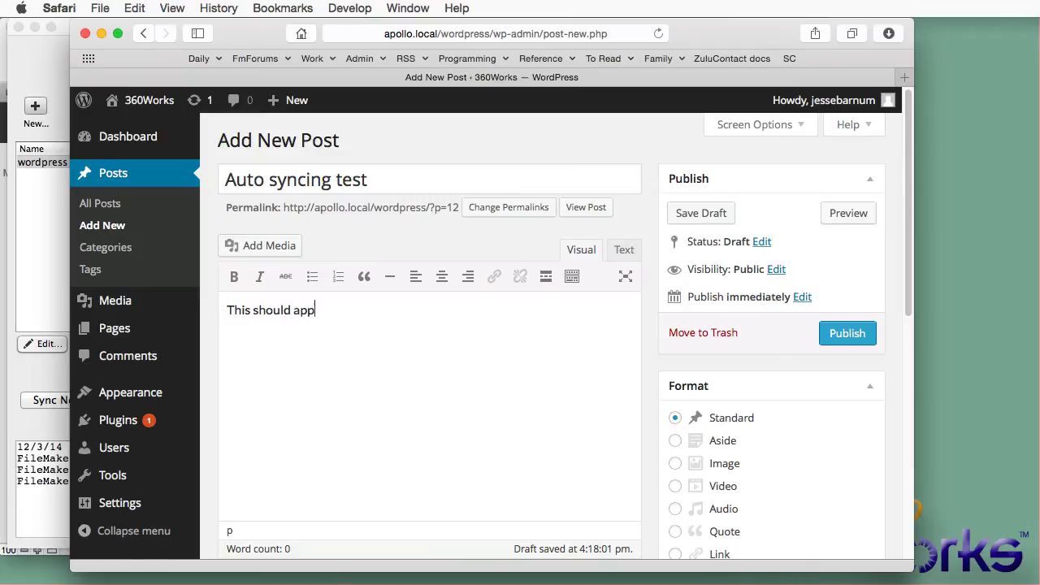
text(ear in FileMaker imm)
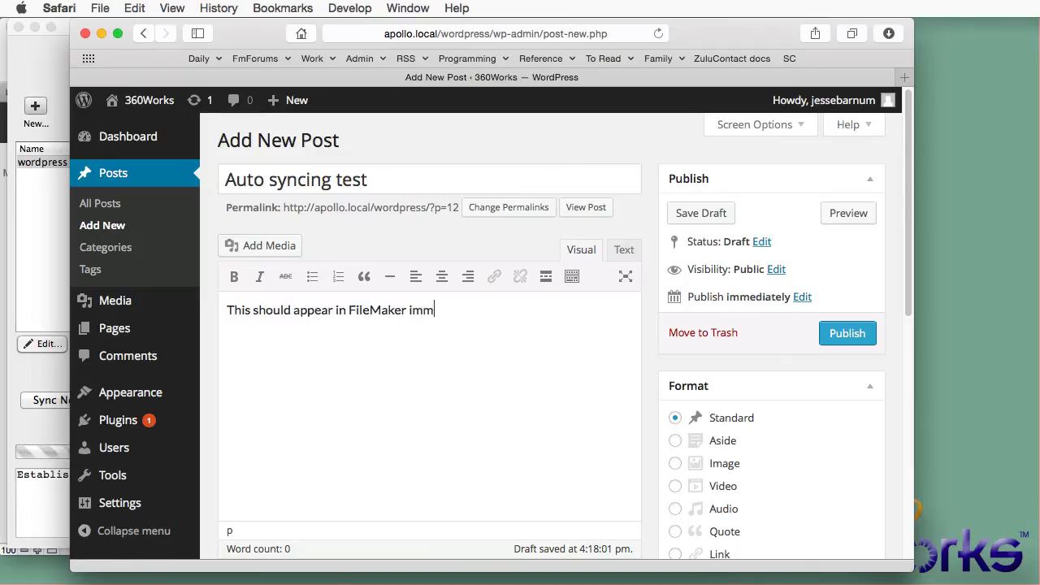
text(ediately.)
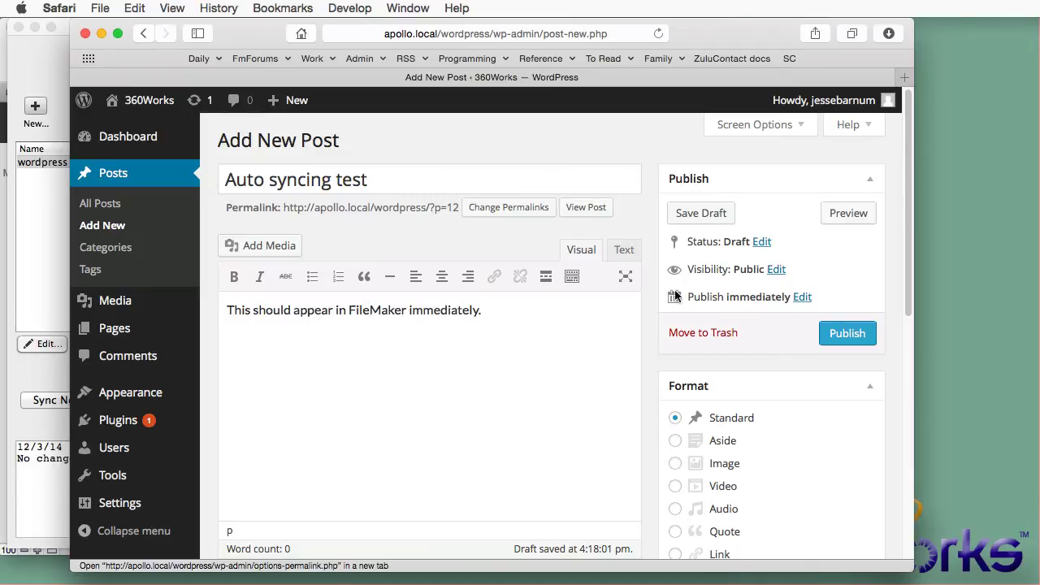
click(841, 335)
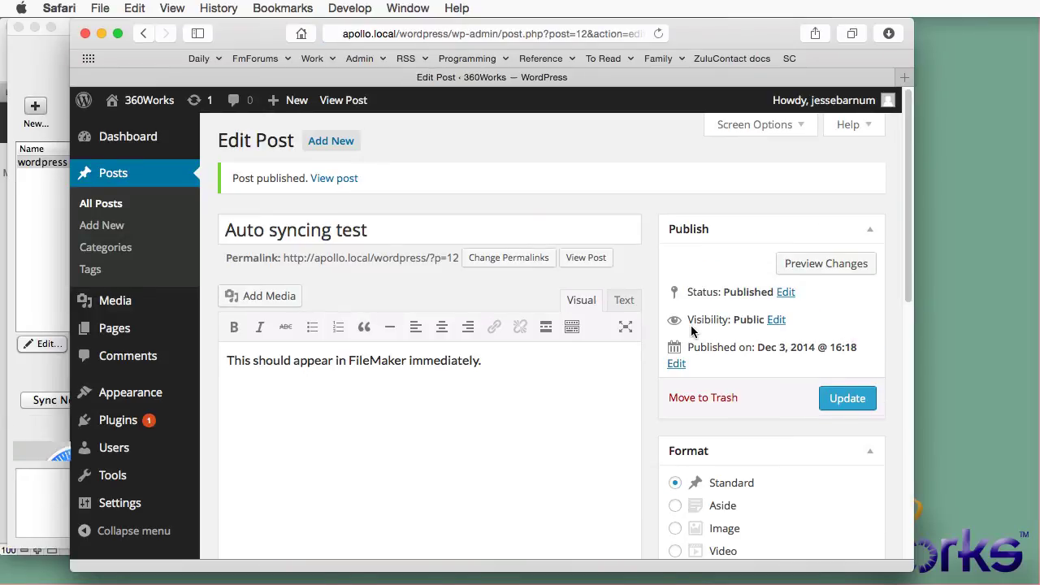
key(super+Tab)
key(super+Tab)
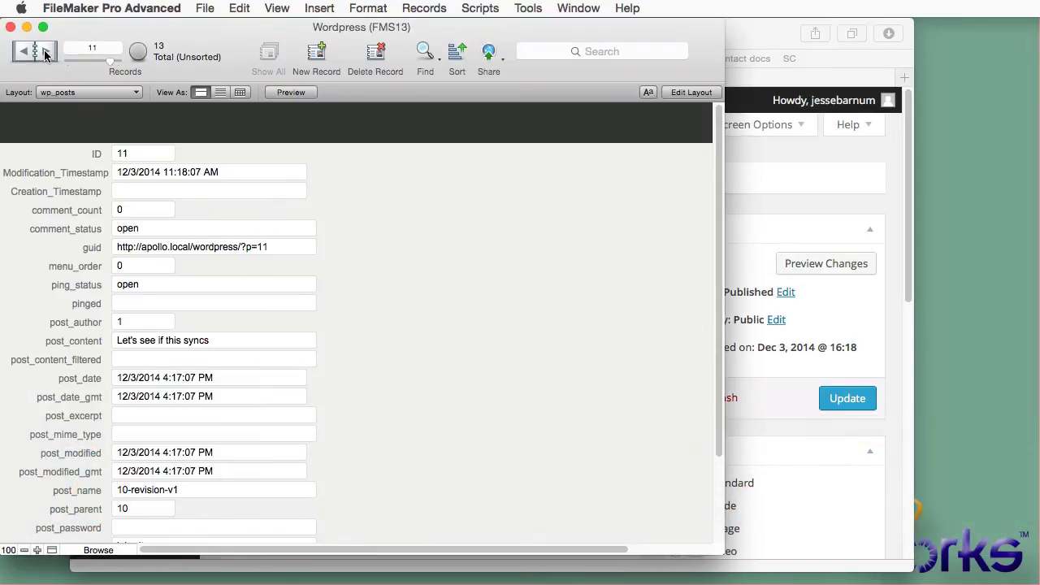
Step: Replace record 13's post_content with 'Let's change it in FileMaker.' and commit the record
click(46, 54)
click(260, 341)
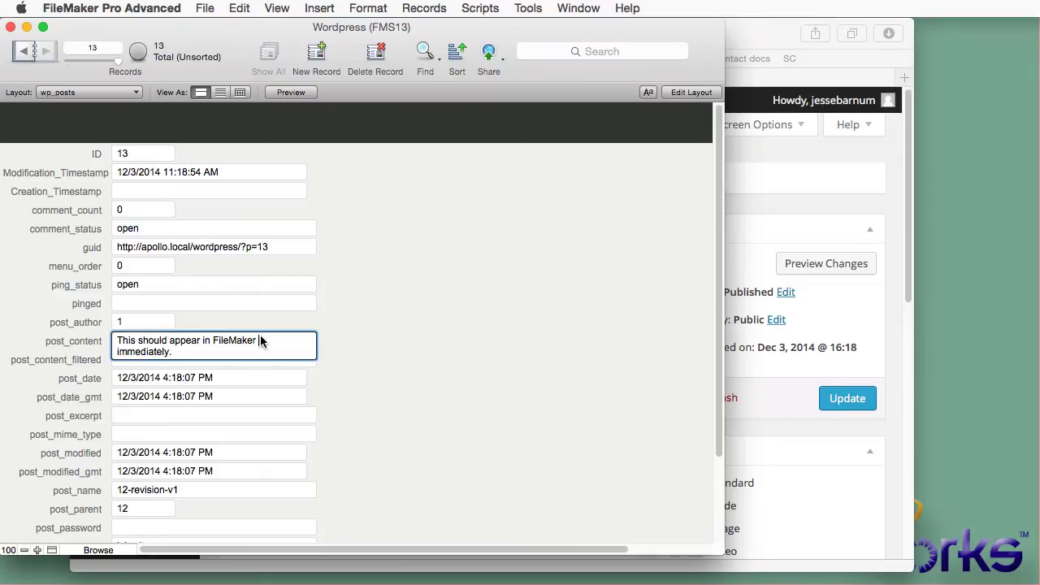
key(super+a)
text(Let)
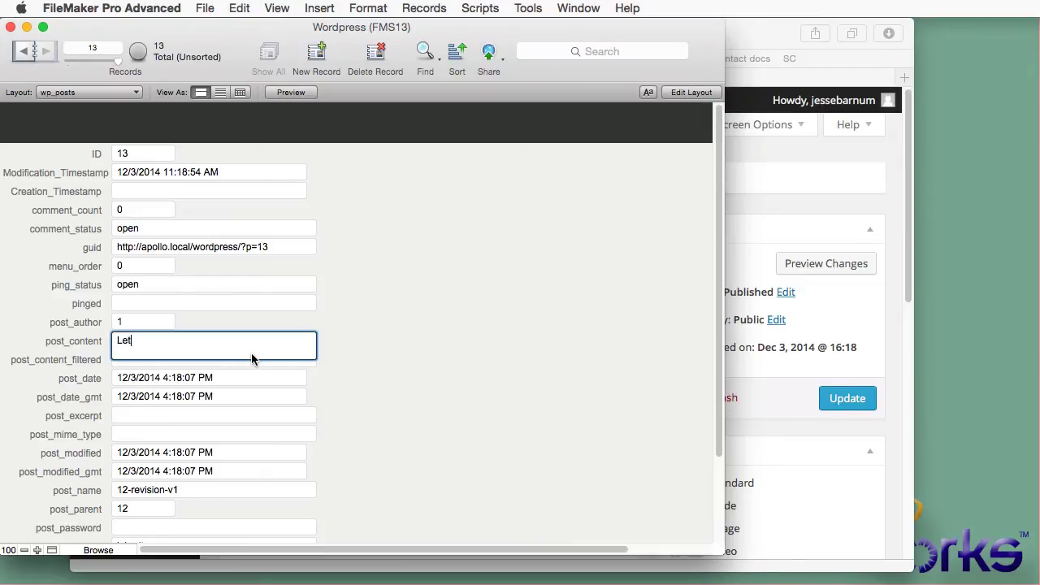
text('s change it in FileMaker.)
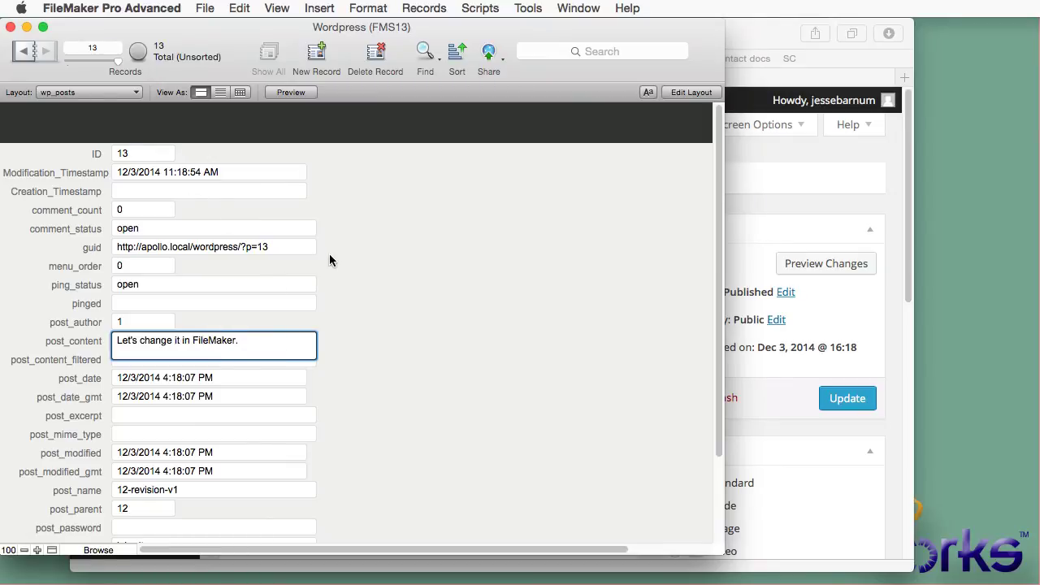
click(343, 261)
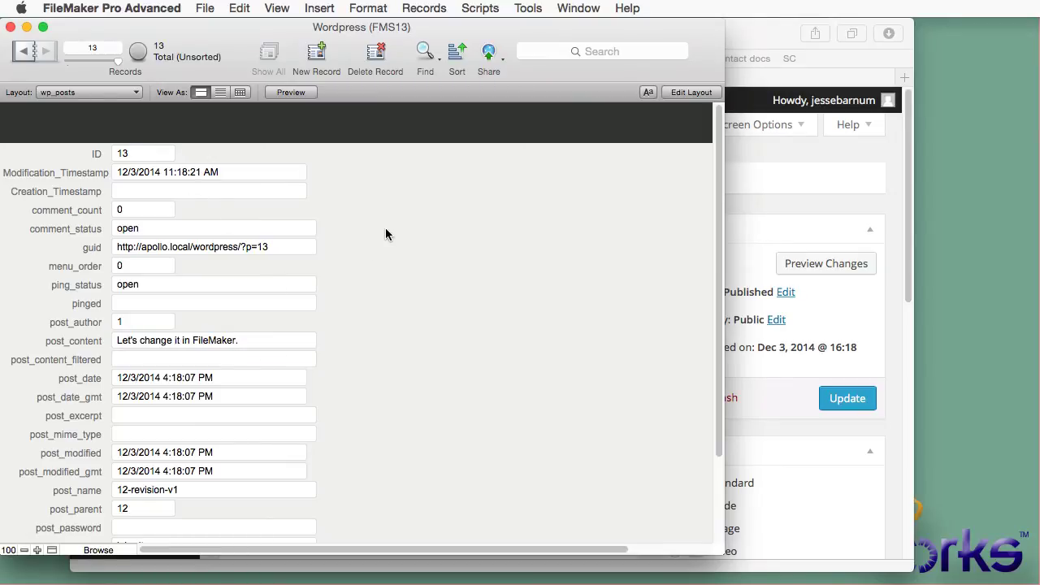
click(763, 58)
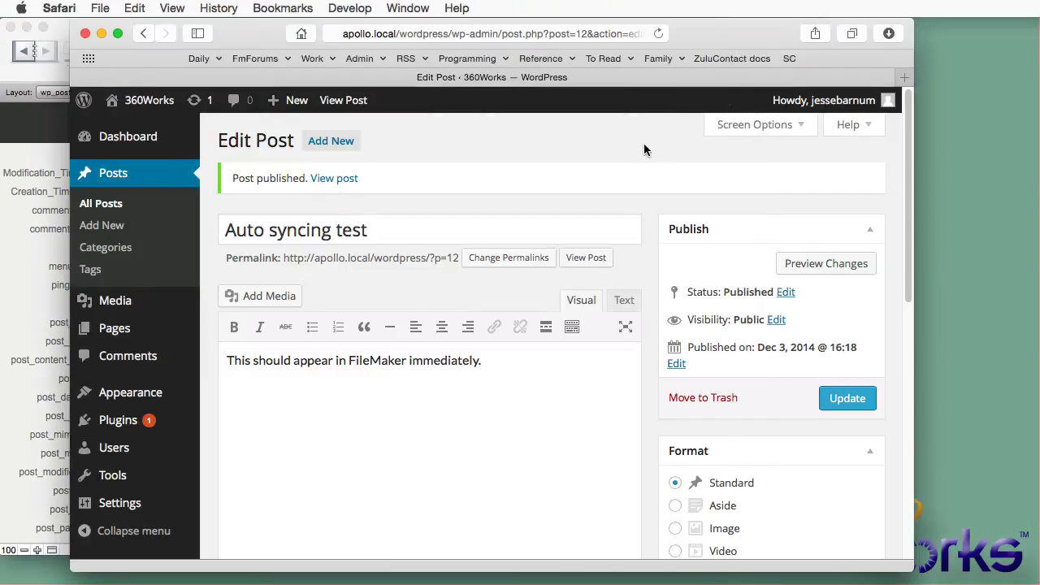
Step: Visit the site and open the 'Auto syncing test' post page
click(147, 102)
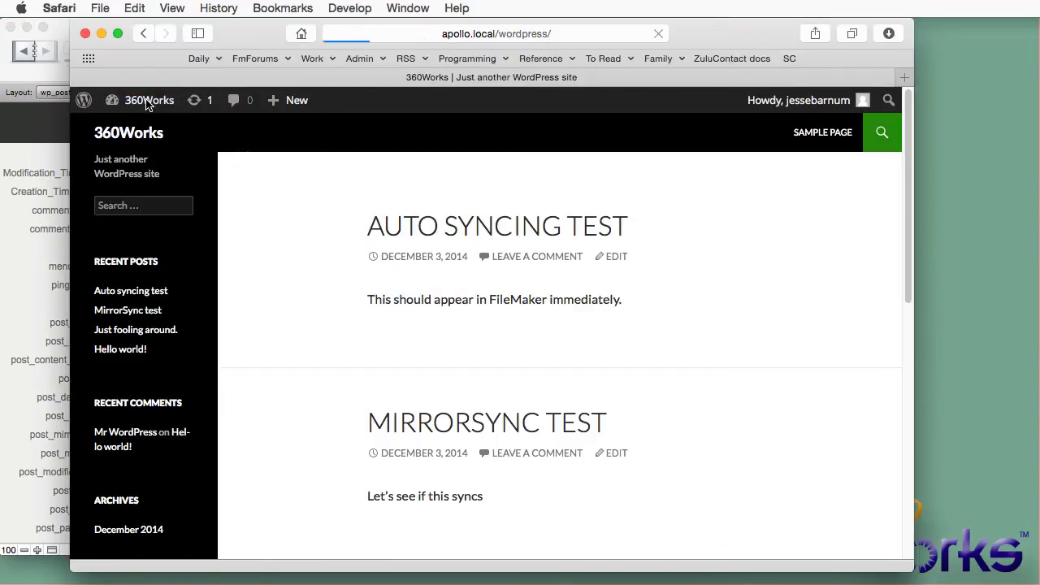
click(414, 226)
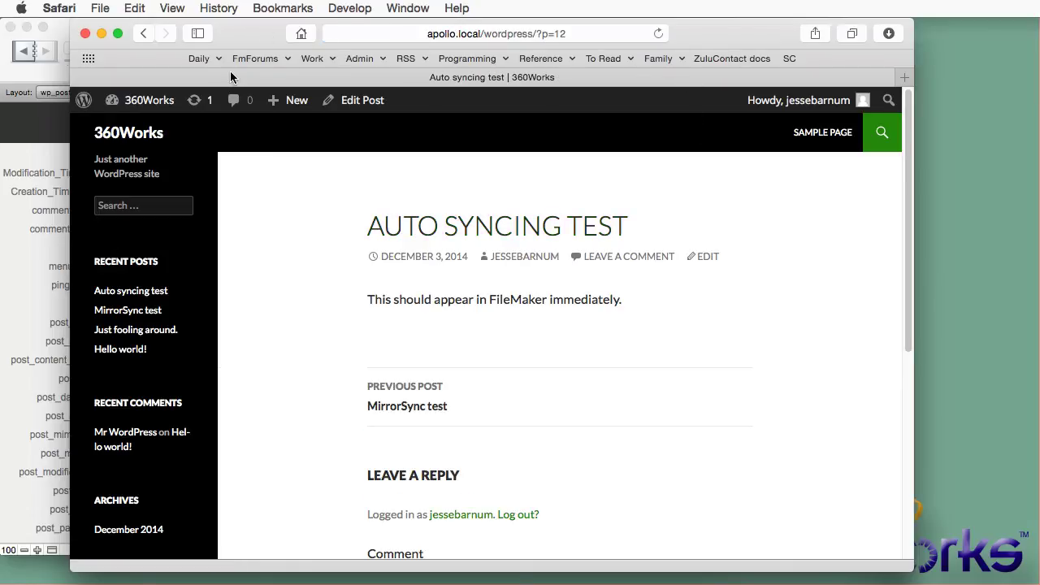
Step: Go back to record 12 and change its post_content to 'Let's change it in FileMaker', committing it
click(25, 257)
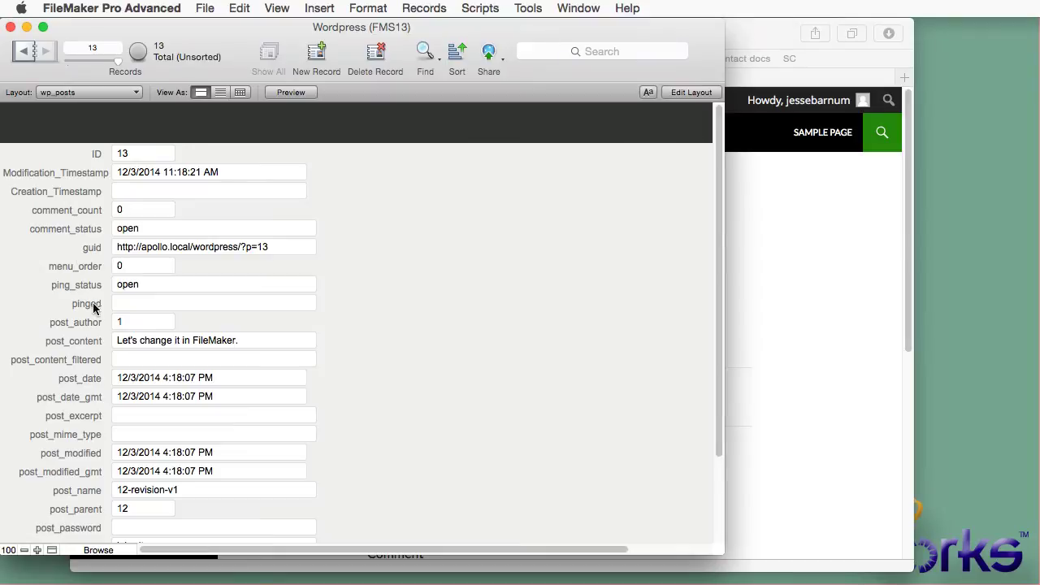
click(24, 50)
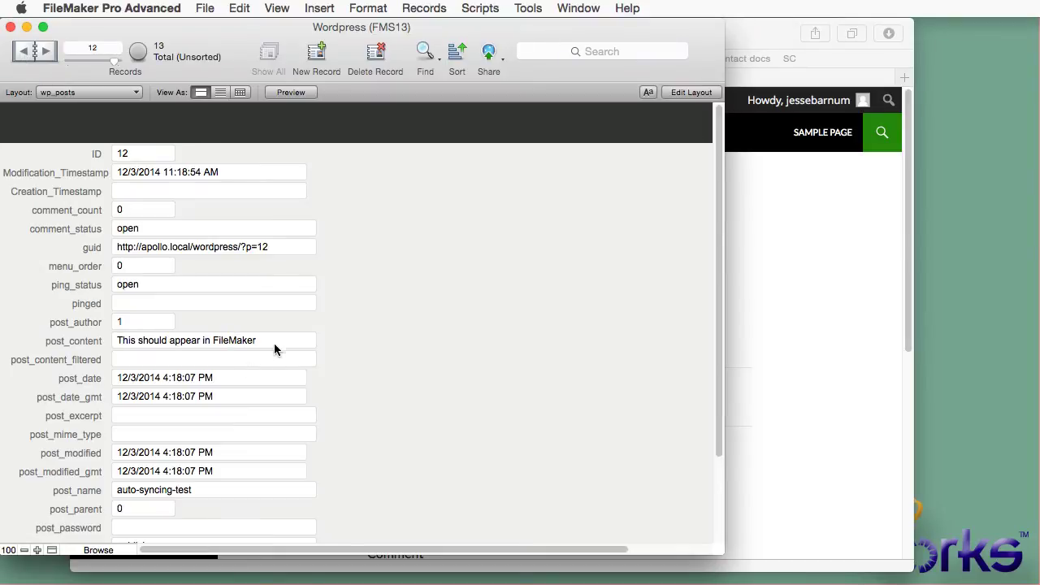
click(276, 341)
key(super+a)
text(Le)
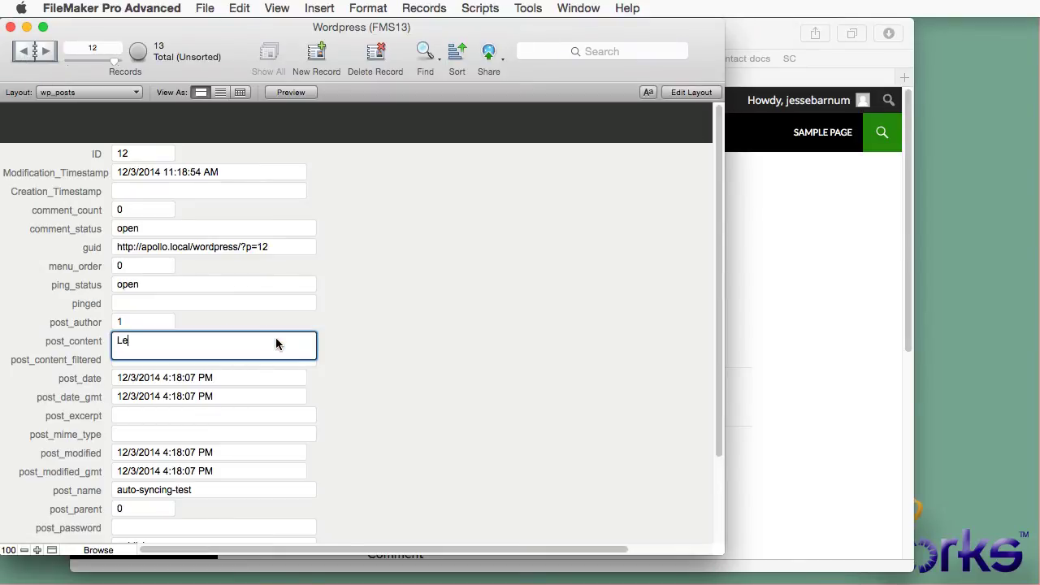
text(t's change it in FileMaker)
click(392, 312)
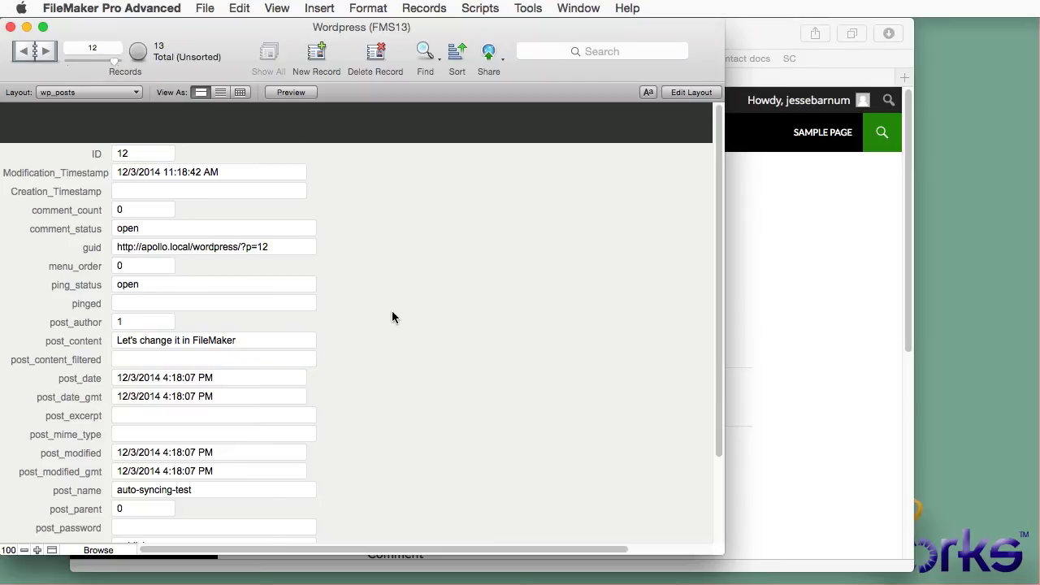
click(755, 249)
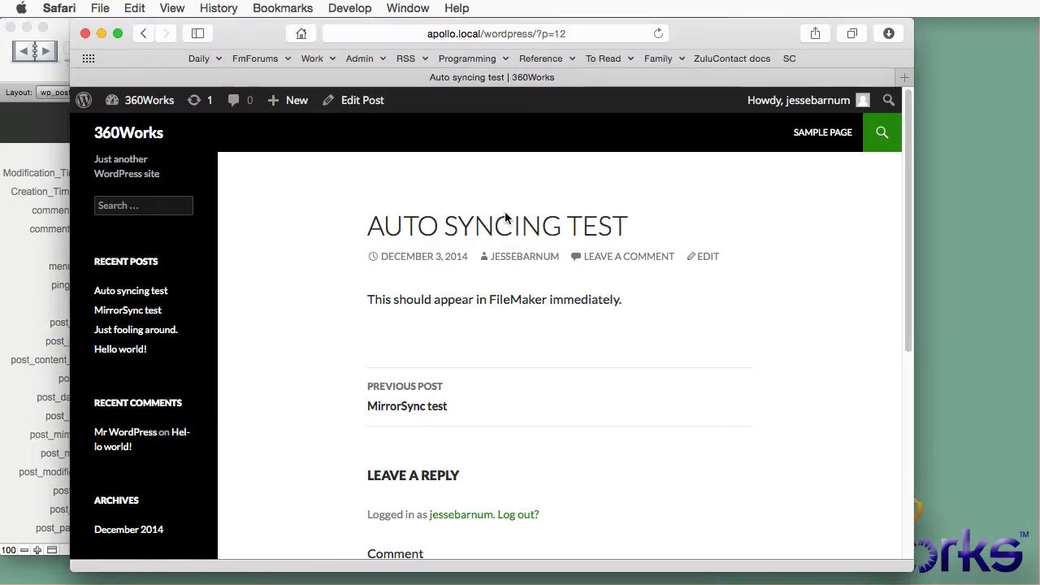
Step: Reload the post to confirm it now reads 'Let's change it in FileMaker'
key(super+r)
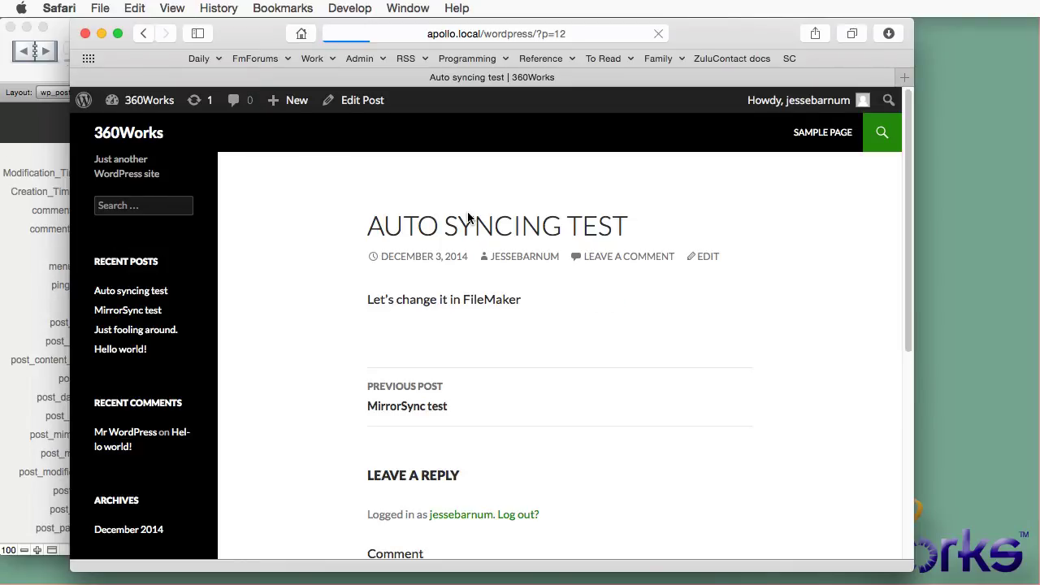
drag(522, 299, 344, 302)
click(340, 306)
Step: Turn off Auto Sync in MirrorSync and return to the browser
key(super+Tab)
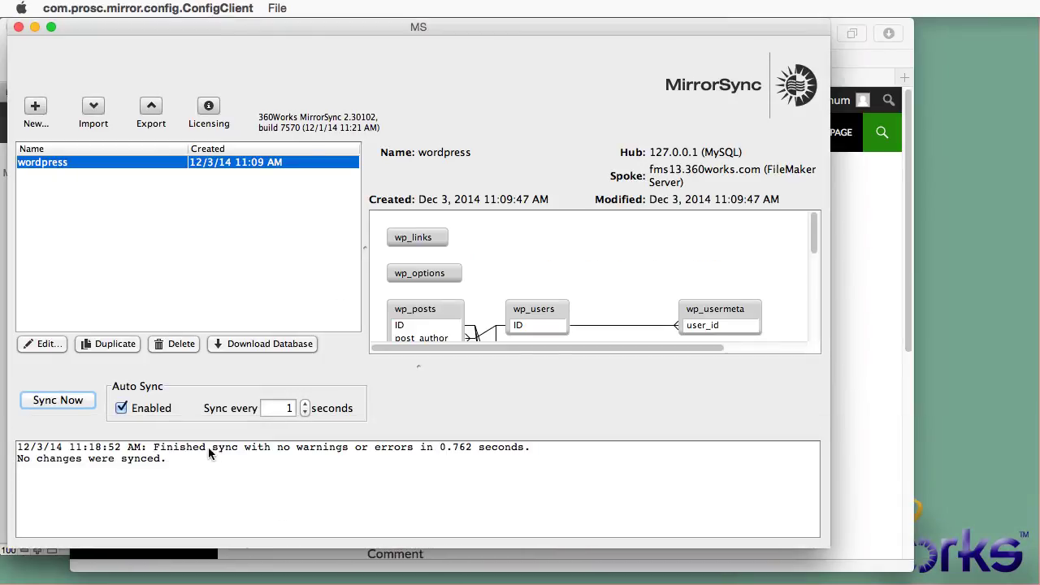
click(137, 411)
key(super+Tab)
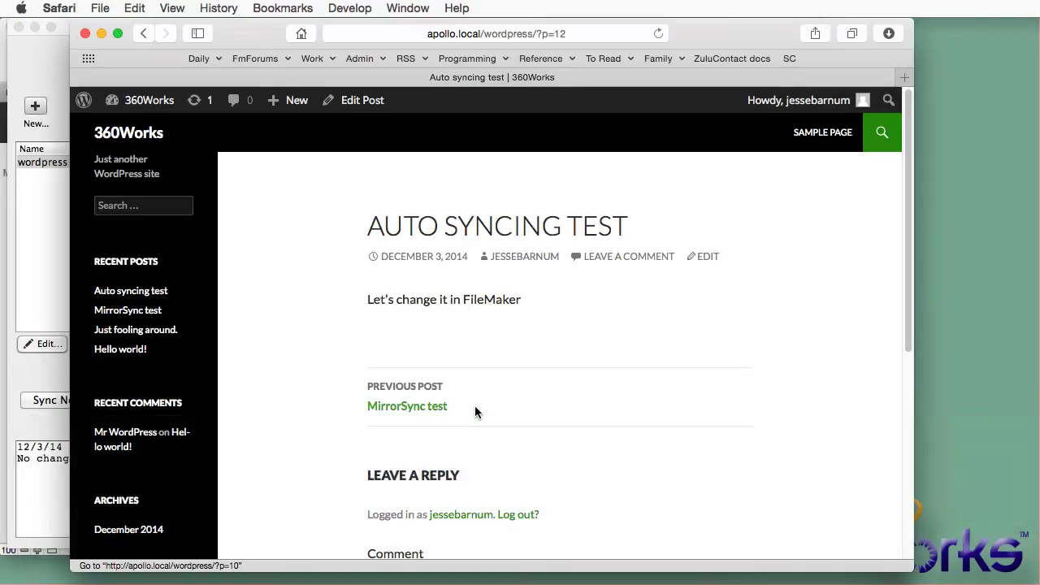
Step: Load mirrorsync.com in a new tab and open the MirrorSync Pricing & Order Form
key(super+t)
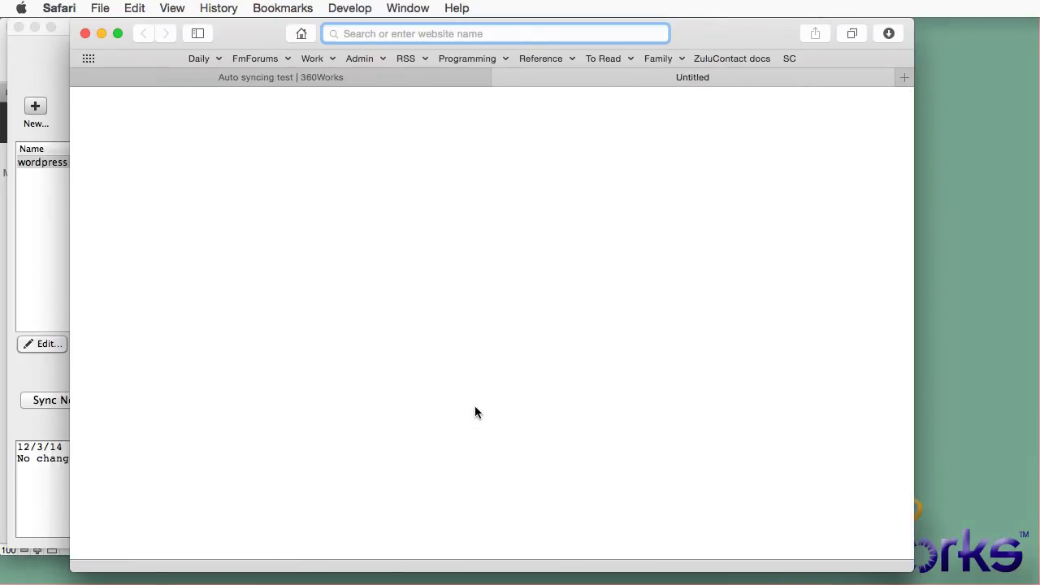
text(mir)
key(Return)
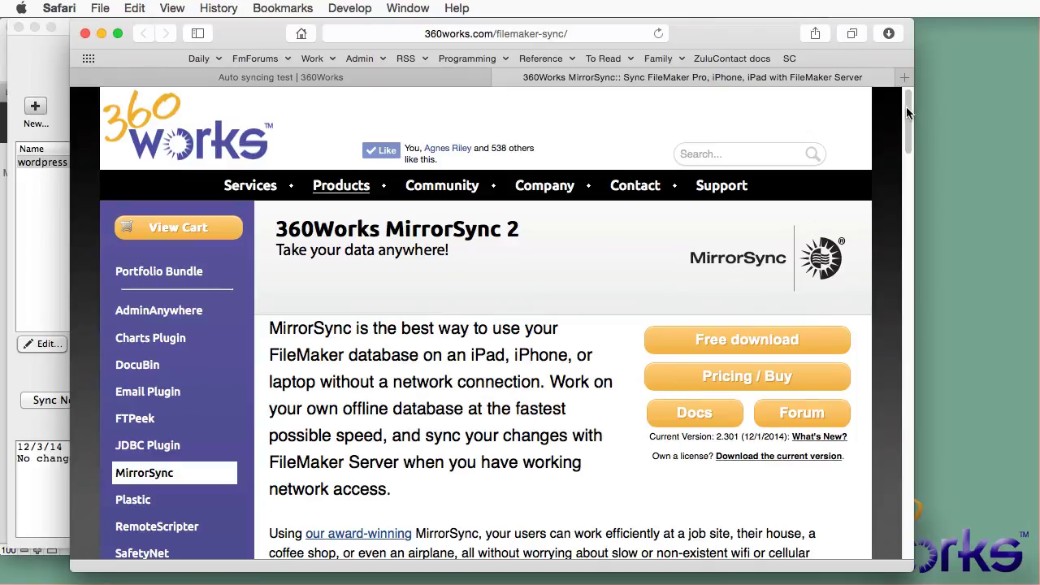
drag(907, 106, 906, 197)
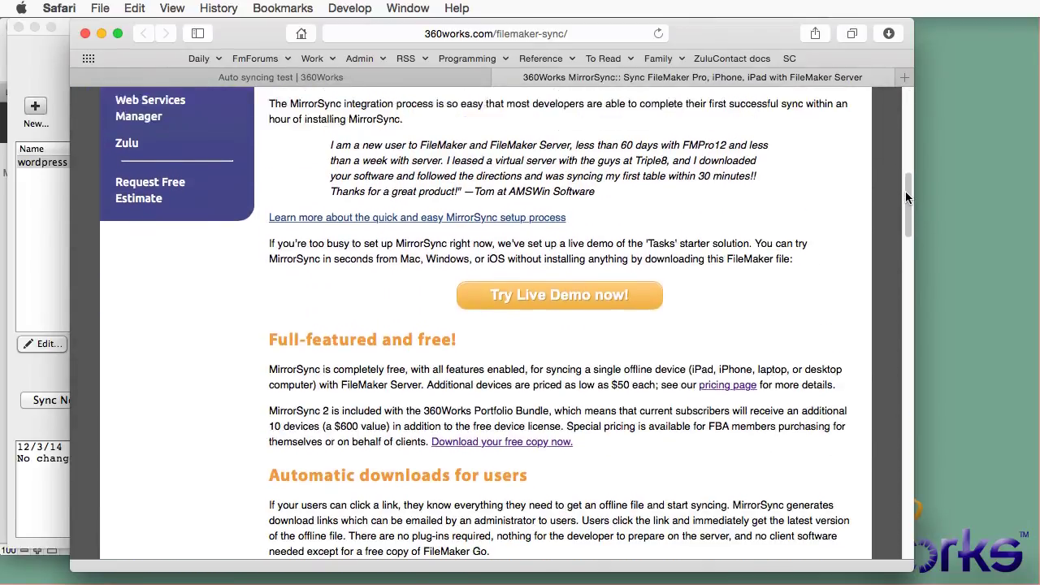
scroll(905, 197, up, 10)
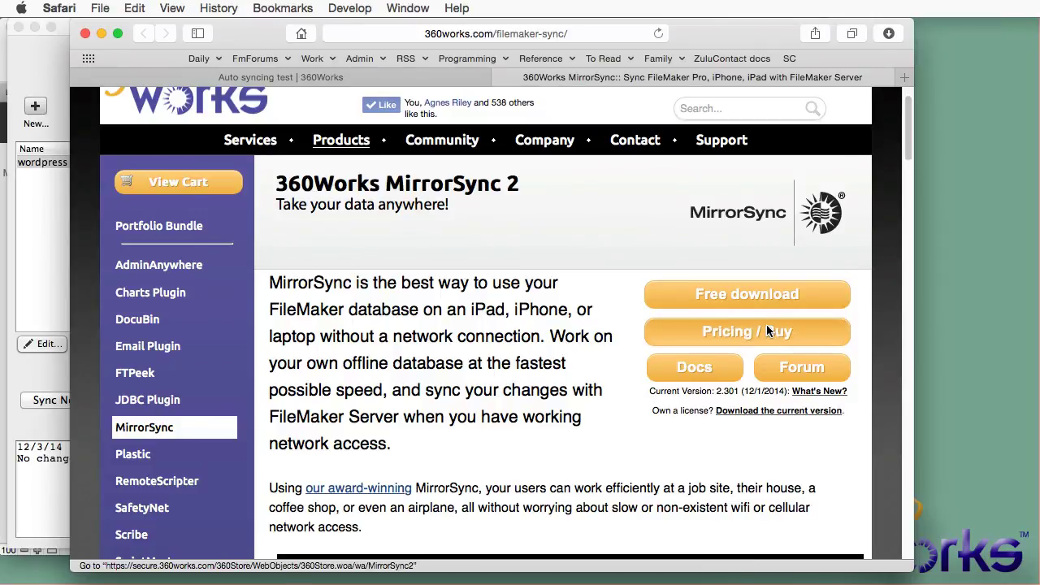
click(767, 324)
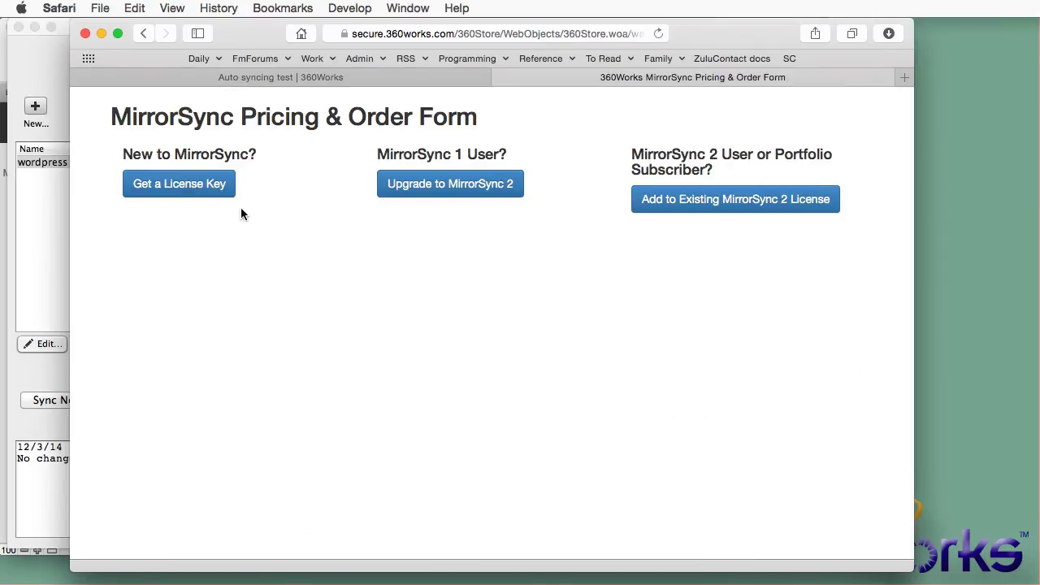
Step: Start a new license order and add a Non-FileMaker SQL Database (MySQL) ⇄ FileMaker Server configuration
click(179, 184)
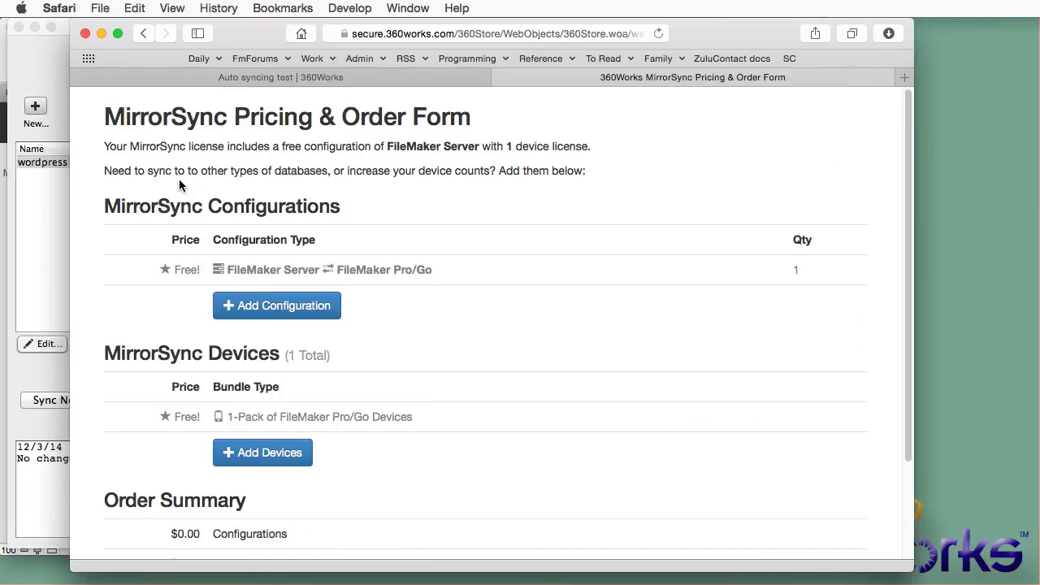
click(271, 307)
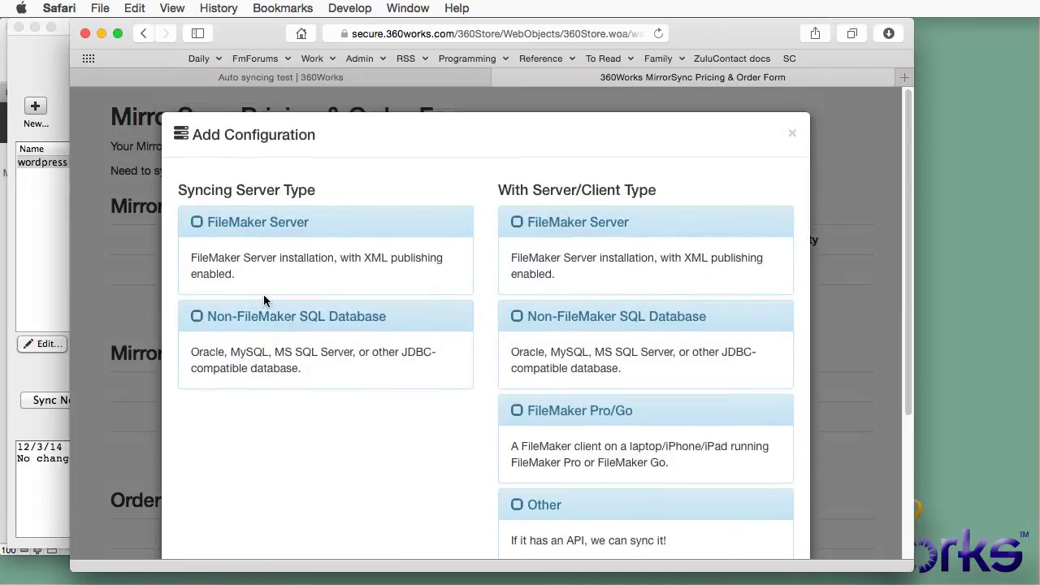
click(198, 317)
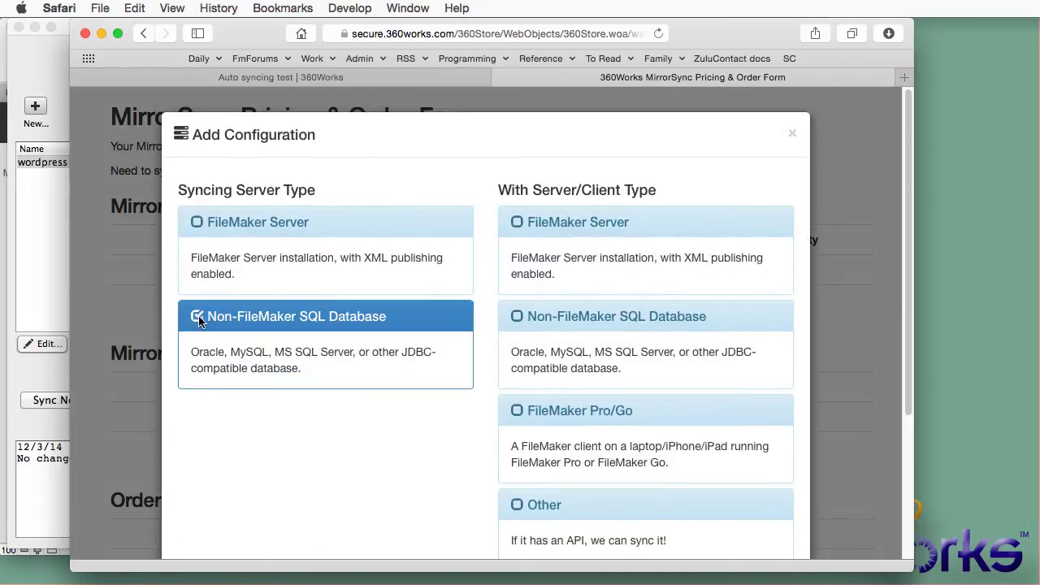
double_click(242, 353)
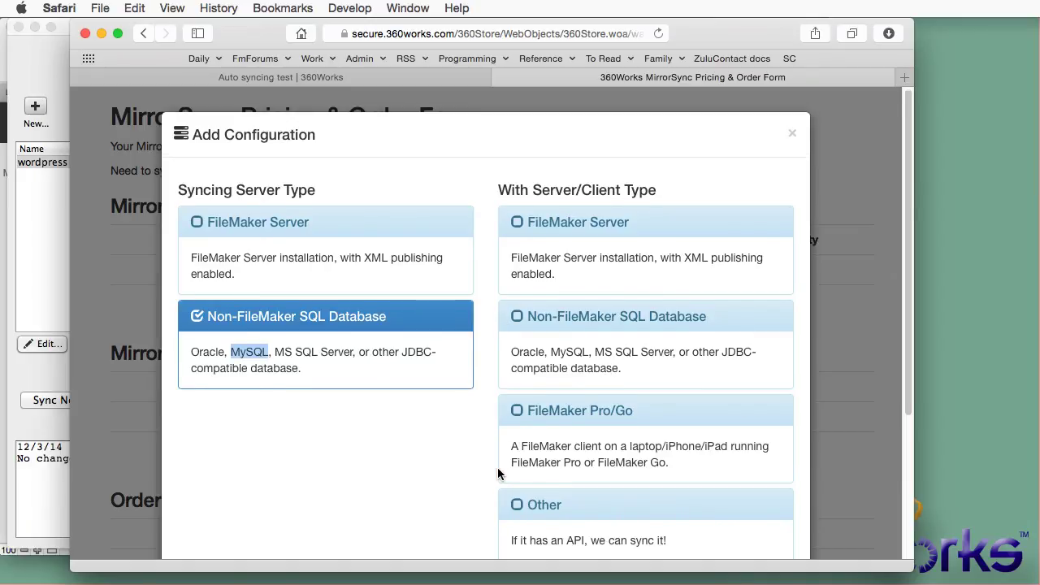
scroll(497, 471, down, 5)
scroll(498, 468, up, 2)
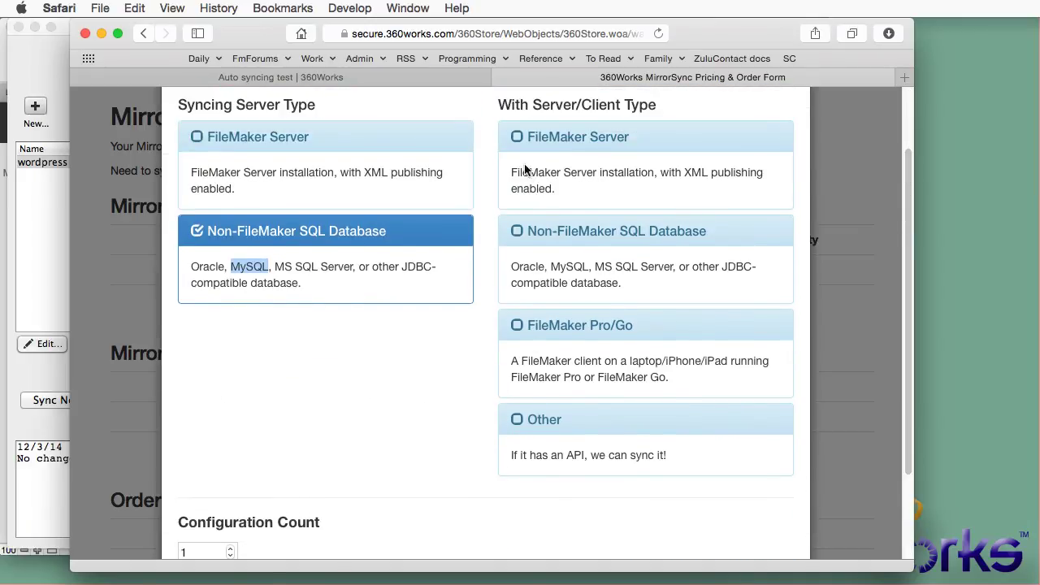
click(512, 143)
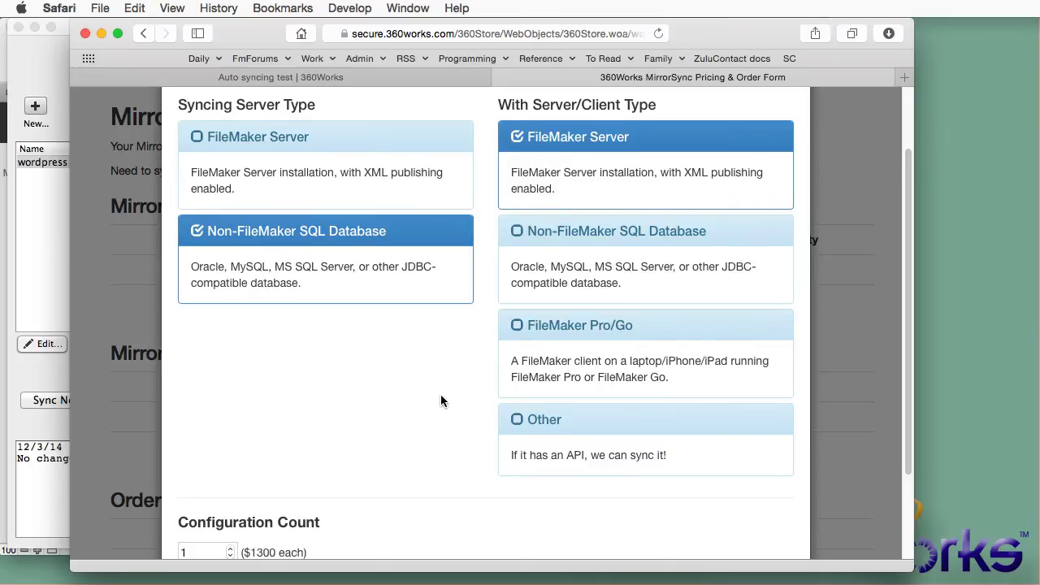
scroll(440, 394, down, 4)
click(718, 504)
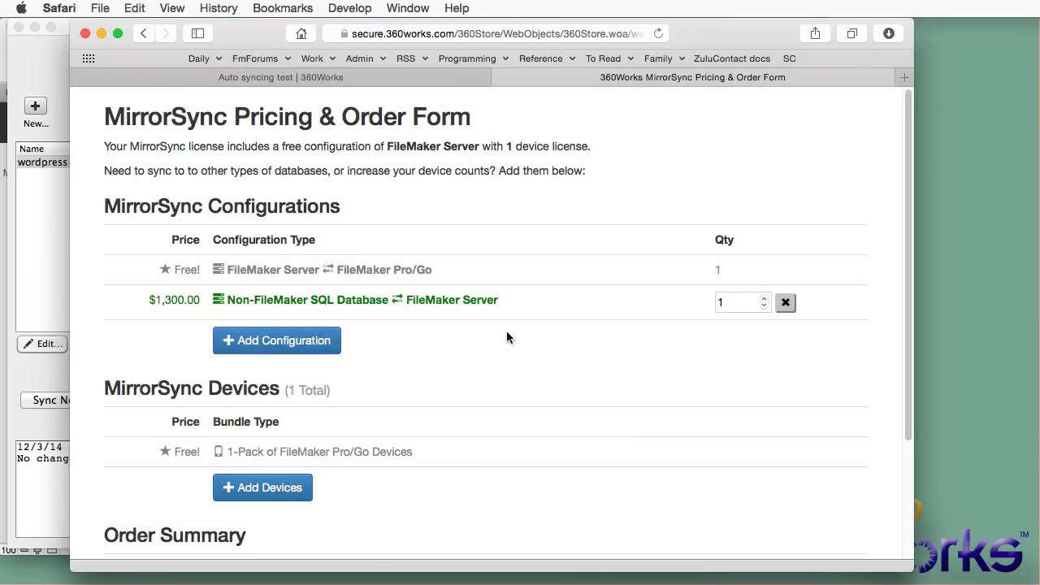
Step: Highlight the new configuration's $1,300.00 price to confirm the order total
drag(146, 300, 203, 295)
drag(909, 250, 912, 397)
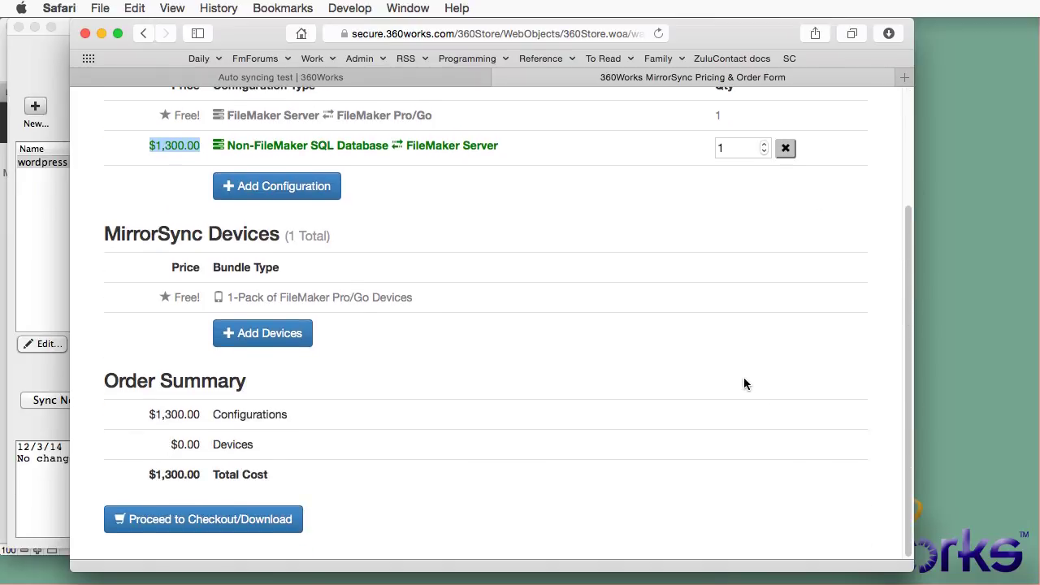
click(442, 456)
scroll(471, 423, up, 5)
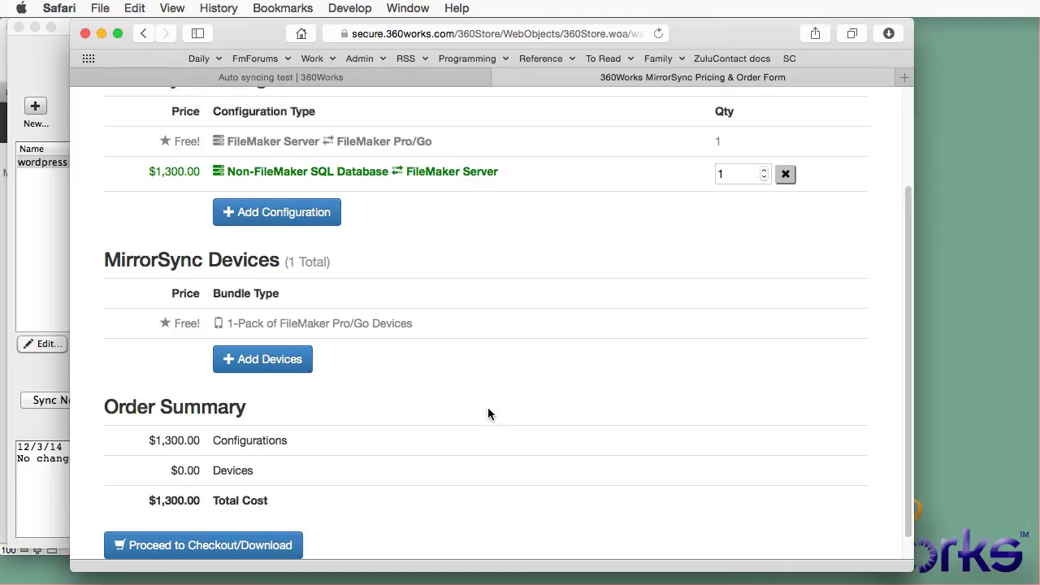